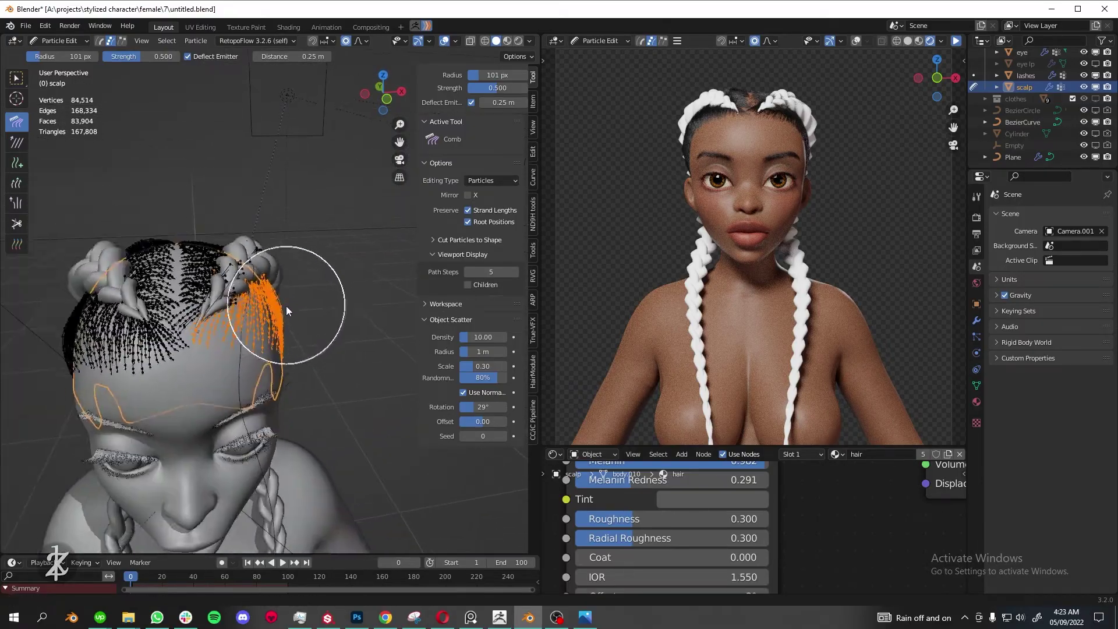
- Finish combing the scalp strands near the top braids, with a 0.005 m strand tip
{"action": "scroll", "coordinate": [1070, 426], "scroll_direction": "down", "scroll_amount": 10}
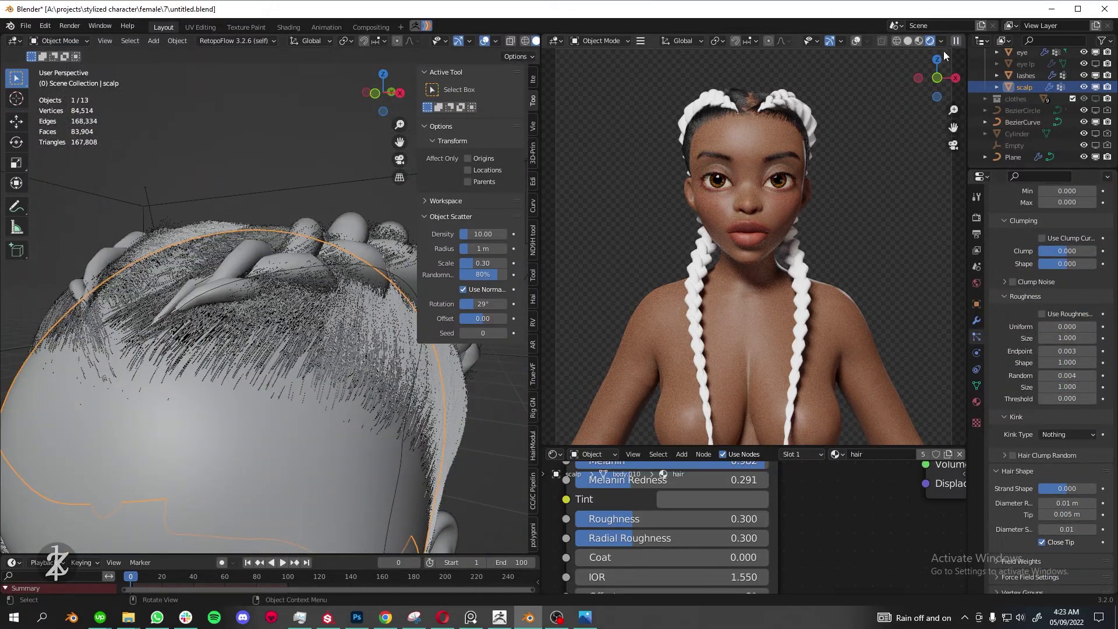
- Set the children Display Amount to 70 and put the scalp back in Particle Edit
{"action": "scroll", "coordinate": [753, 254], "scroll_direction": "up", "scroll_amount": 5}
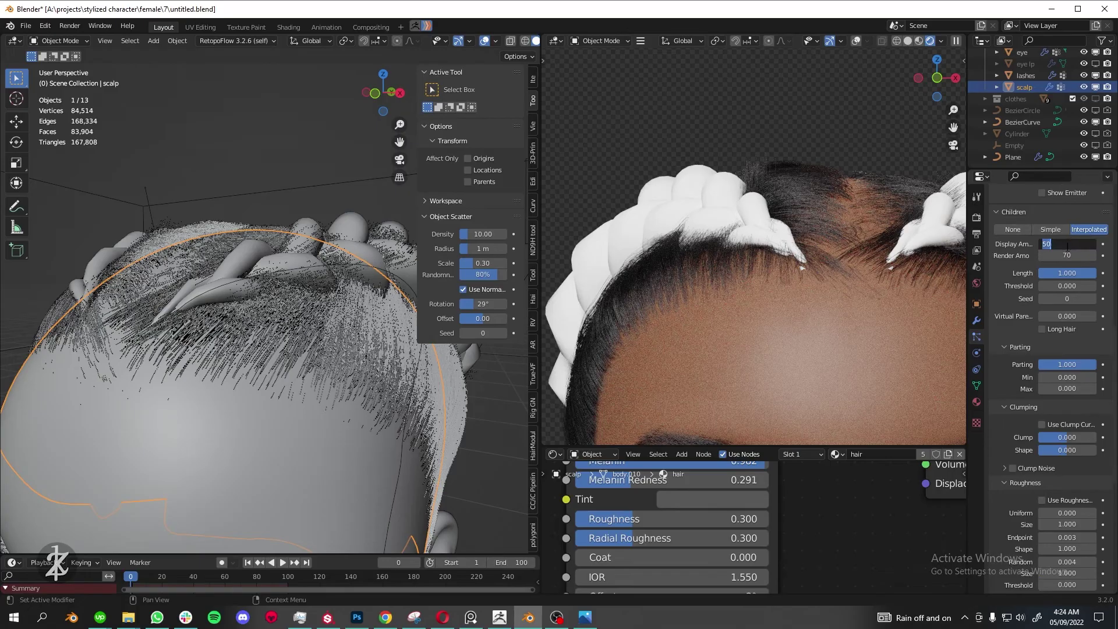
{"action": "type", "text": "70"}
{"action": "key", "text": "Return"}
{"action": "mouse_move", "coordinate": [242, 366]}
{"action": "middle_mouse_down"}
{"action": "mouse_move", "coordinate": [128, 288]}
{"action": "mouse_move", "coordinate": [340, 337]}
{"action": "mouse_move", "coordinate": [214, 278]}
{"action": "mouse_move", "coordinate": [191, 314]}
{"action": "mouse_move", "coordinate": [259, 305]}
{"action": "middle_mouse_up"}
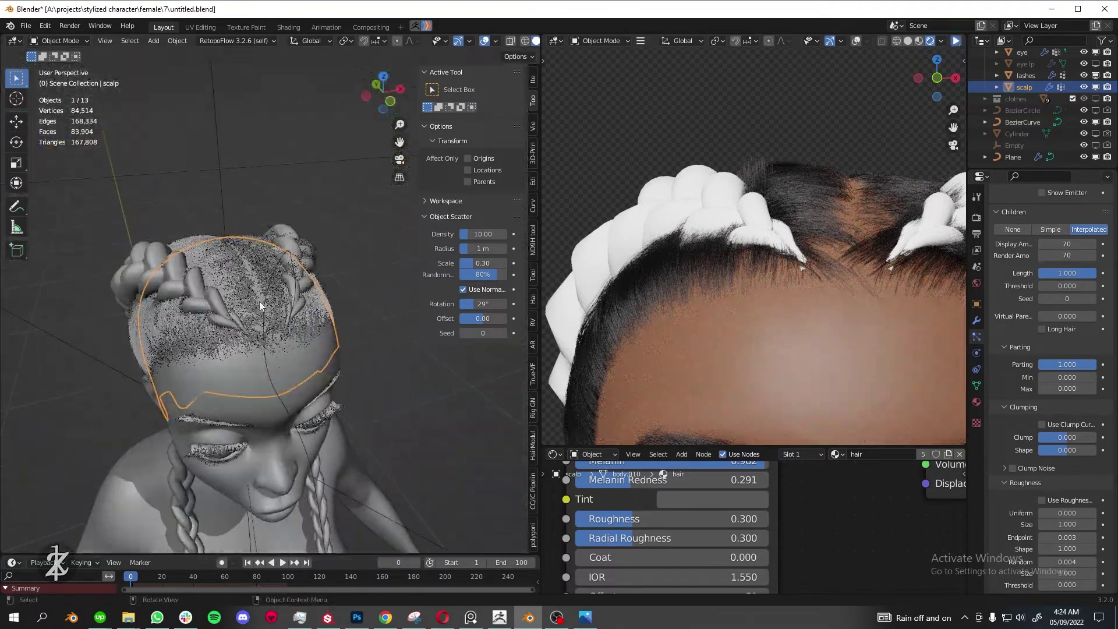
{"action": "key", "text": "ctrl+Tab"}
{"action": "scroll", "coordinate": [259, 302], "scroll_direction": "up", "scroll_amount": 3}
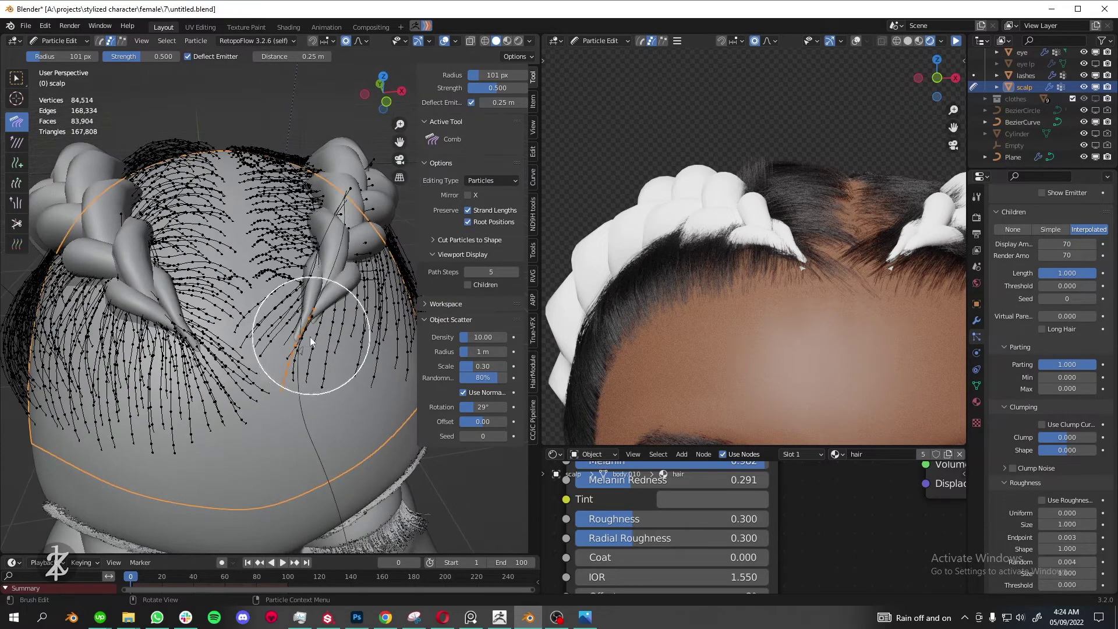
- Comb and adjust strand length on the scalp from low side views of the braid
{"action": "mouse_move", "coordinate": [310, 341]}
{"action": "middle_mouse_down"}
{"action": "mouse_move", "coordinate": [337, 362]}
{"action": "mouse_move", "coordinate": [200, 308]}
{"action": "middle_mouse_up"}
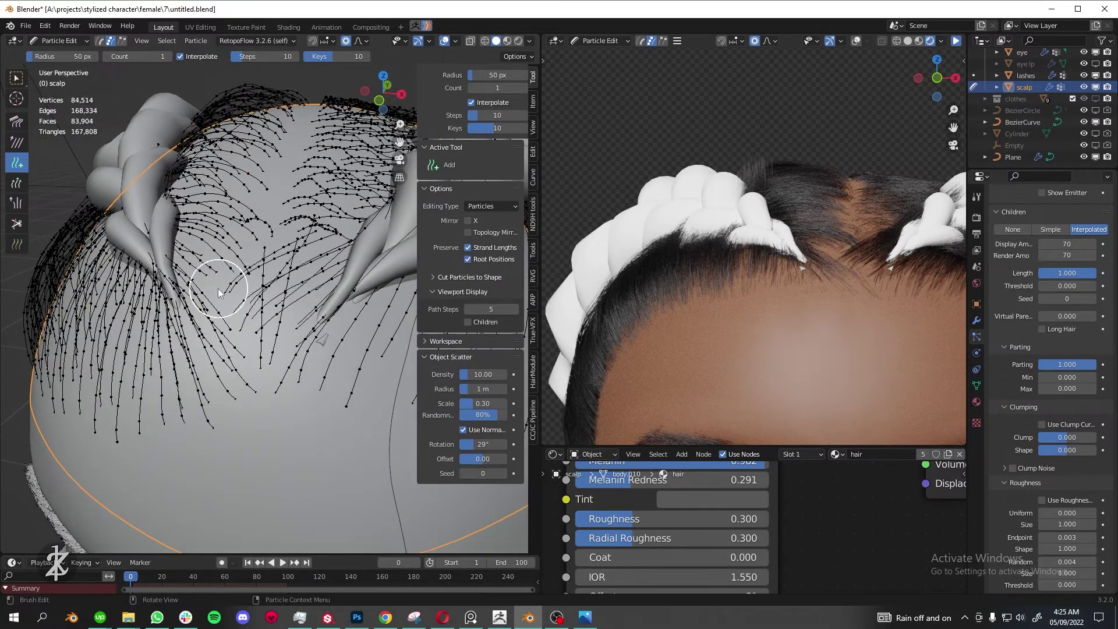
{"action": "middle_click_drag", "start_coordinate": [274, 324], "coordinate": [244, 279]}
{"action": "left_click", "coordinate": [16, 121]}
{"action": "mouse_move", "coordinate": [346, 253]}
{"action": "middle_mouse_down"}
{"action": "mouse_move", "coordinate": [250, 267]}
{"action": "mouse_move", "coordinate": [233, 331]}
{"action": "mouse_move", "coordinate": [339, 257]}
{"action": "middle_mouse_up"}
{"action": "key", "text": "shift+space"}
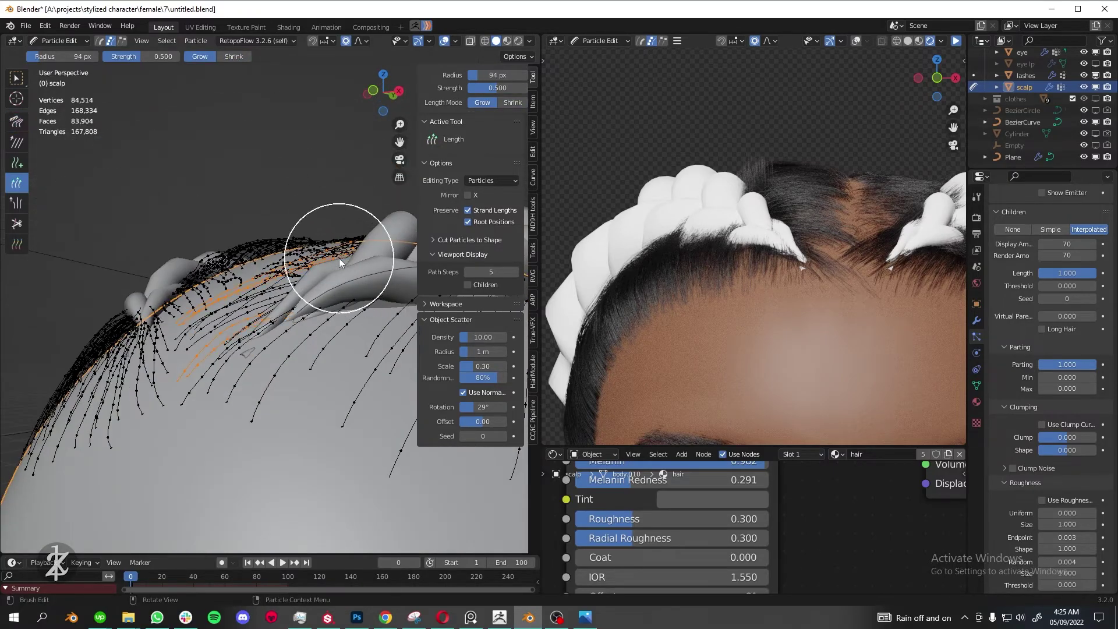
{"action": "key", "text": "shift+space"}
{"action": "mouse_move", "coordinate": [358, 306]}
{"action": "middle_mouse_down"}
{"action": "mouse_move", "coordinate": [262, 361]}
{"action": "mouse_move", "coordinate": [183, 246]}
{"action": "mouse_move", "coordinate": [269, 310]}
{"action": "middle_mouse_up"}
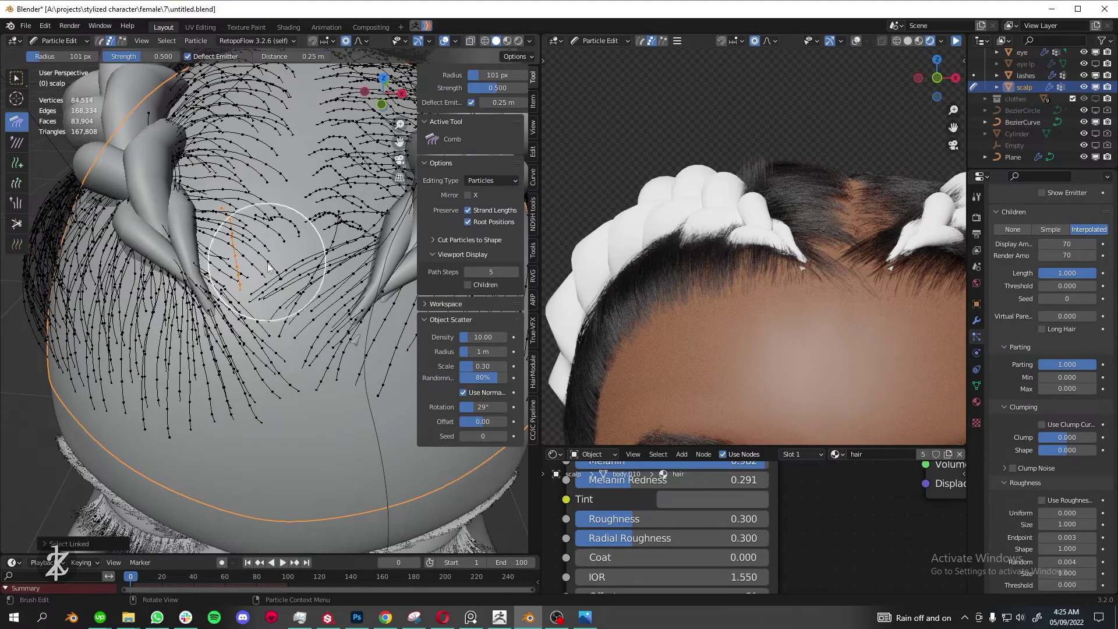
{"action": "mouse_move", "coordinate": [267, 267]}
{"action": "middle_mouse_down"}
{"action": "mouse_move", "coordinate": [167, 242]}
{"action": "mouse_move", "coordinate": [307, 288]}
{"action": "mouse_move", "coordinate": [169, 364]}
{"action": "mouse_move", "coordinate": [281, 288]}
{"action": "mouse_move", "coordinate": [216, 260]}
{"action": "middle_mouse_up"}
- Hide the braids, shorten the exposed scalp strands with Shrink, and return to Object Mode
{"action": "left_click", "coordinate": [1094, 124]}
{"action": "middle_click_drag", "start_coordinate": [274, 291], "coordinate": [237, 264]}
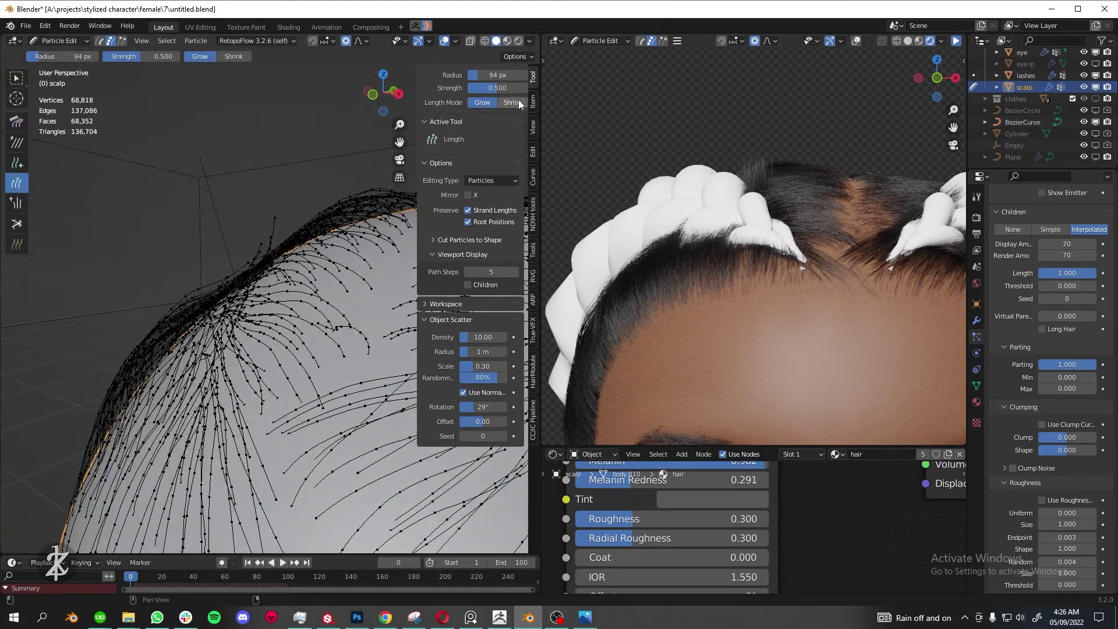
{"action": "left_click", "coordinate": [518, 104]}
{"action": "mouse_move", "coordinate": [190, 230]}
{"action": "middle_mouse_down"}
{"action": "mouse_move", "coordinate": [200, 320]}
{"action": "mouse_move", "coordinate": [180, 330]}
{"action": "mouse_move", "coordinate": [259, 244]}
{"action": "mouse_move", "coordinate": [285, 242]}
{"action": "mouse_move", "coordinate": [221, 313]}
{"action": "mouse_move", "coordinate": [305, 372]}
{"action": "mouse_move", "coordinate": [349, 326]}
{"action": "middle_mouse_up"}
{"action": "key", "text": "shift+space"}
{"action": "key", "text": "ctrl+Tab"}
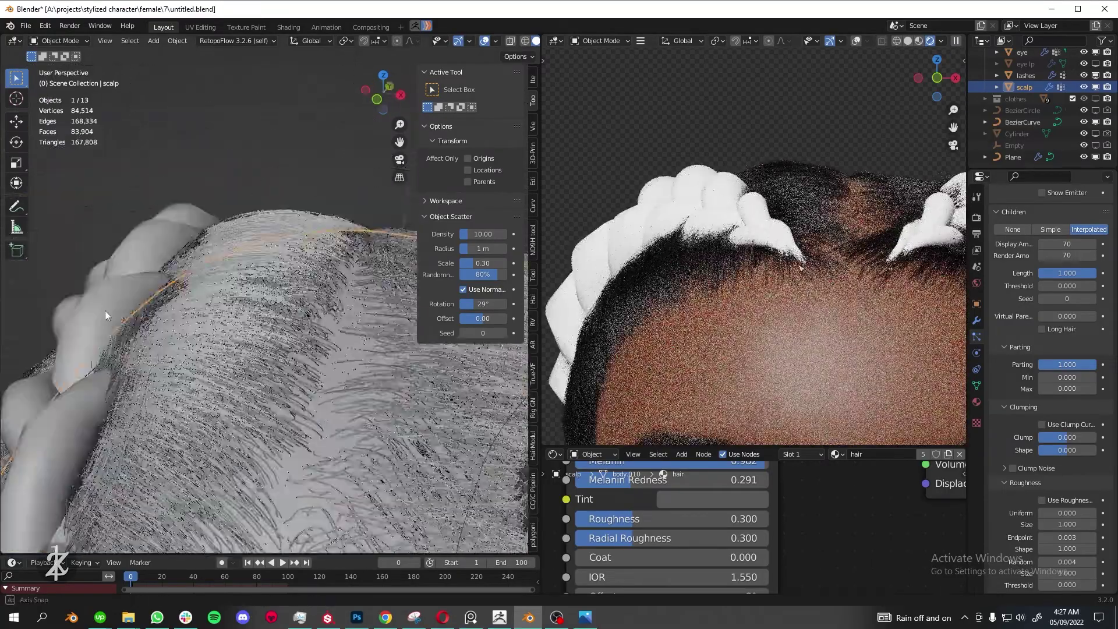
- Re-enter Particle Edit, select linked strands near a braid, show the braids again, then exit to Object Mode
{"action": "mouse_move", "coordinate": [104, 309]}
{"action": "middle_mouse_down"}
{"action": "mouse_move", "coordinate": [211, 306]}
{"action": "mouse_move", "coordinate": [116, 174]}
{"action": "middle_mouse_up"}
{"action": "left_click", "coordinate": [60, 41]}
{"action": "left_click", "coordinate": [63, 131]}
{"action": "scroll", "coordinate": [167, 235], "scroll_direction": "up", "scroll_amount": 5}
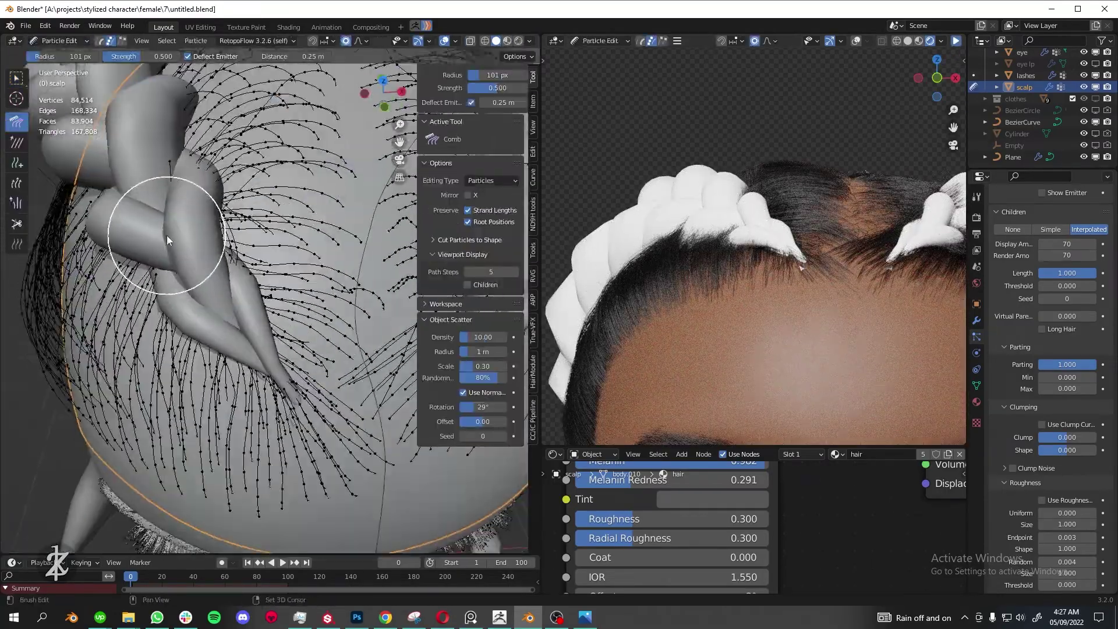
{"action": "scroll", "coordinate": [166, 236], "scroll_direction": "up", "scroll_amount": 3}
{"action": "mouse_move", "coordinate": [167, 235]}
{"action": "middle_mouse_down"}
{"action": "mouse_move", "coordinate": [141, 128]}
{"action": "mouse_move", "coordinate": [201, 305]}
{"action": "mouse_move", "coordinate": [349, 311]}
{"action": "mouse_move", "coordinate": [236, 400]}
{"action": "mouse_move", "coordinate": [258, 340]}
{"action": "mouse_move", "coordinate": [245, 272]}
{"action": "mouse_move", "coordinate": [114, 302]}
{"action": "mouse_move", "coordinate": [111, 315]}
{"action": "mouse_move", "coordinate": [306, 350]}
{"action": "mouse_move", "coordinate": [326, 303]}
{"action": "middle_mouse_up"}
{"action": "key", "text": "l"}
{"action": "scroll", "coordinate": [188, 336], "scroll_direction": "down", "scroll_amount": 5}
{"action": "left_click", "coordinate": [1095, 157]}
{"action": "left_click", "coordinate": [16, 121]}
{"action": "key", "text": "Tab"}
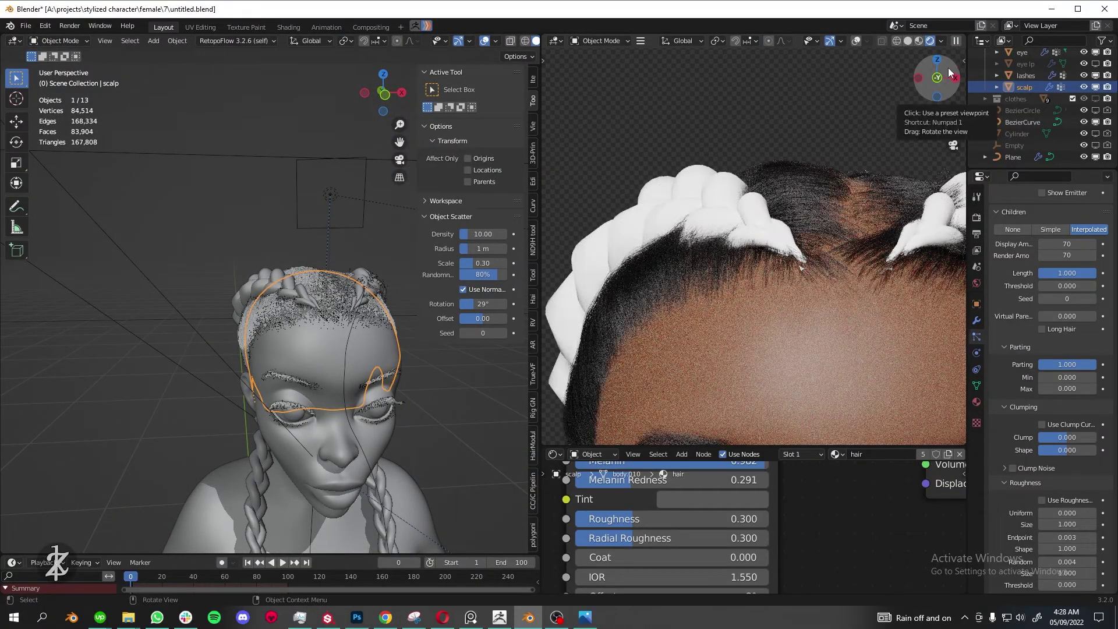
- Orbit the rendered viewport to inspect the hairline from the front and above
{"action": "middle_click_drag", "start_coordinate": [815, 291], "coordinate": [757, 326]}
{"action": "scroll", "coordinate": [751, 332], "scroll_direction": "down", "scroll_amount": 3}
{"action": "scroll", "coordinate": [747, 340], "scroll_direction": "up", "scroll_amount": 5}
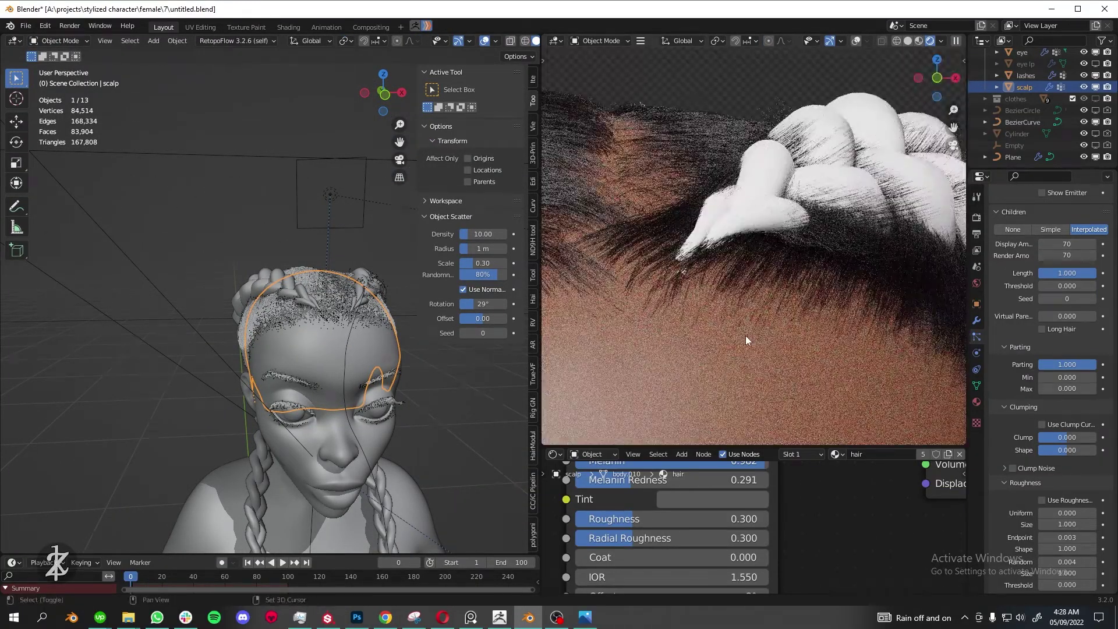
{"action": "middle_click_drag", "start_coordinate": [262, 361], "coordinate": [244, 303]}
{"action": "scroll", "coordinate": [244, 303], "scroll_direction": "up", "scroll_amount": 3}
{"action": "scroll", "coordinate": [244, 303], "scroll_direction": "down", "scroll_amount": 3}
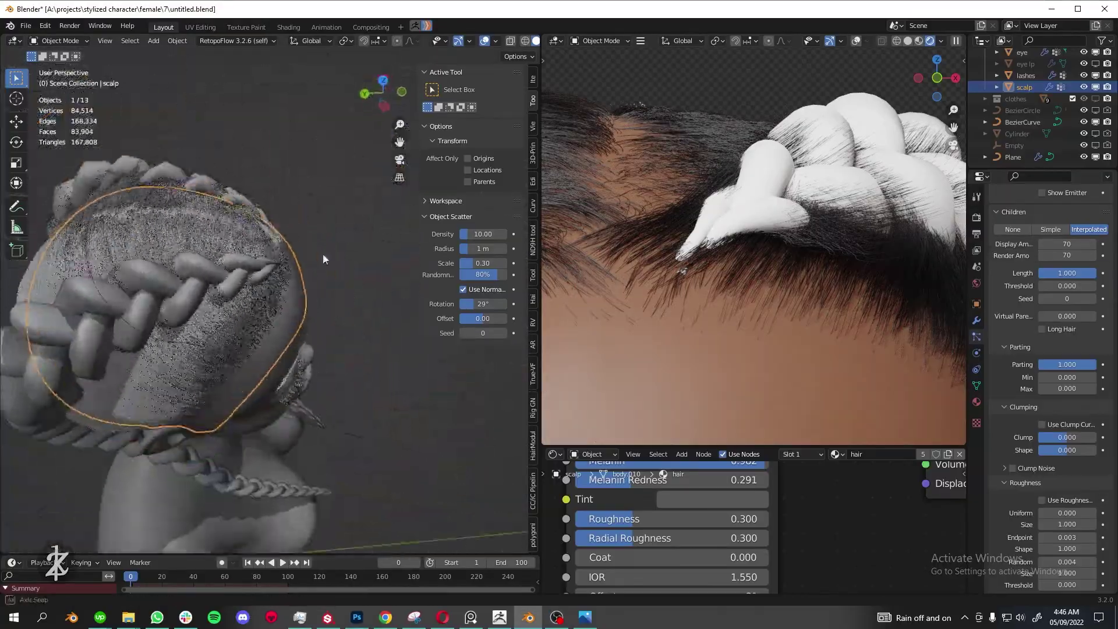
{"action": "middle_click_drag", "start_coordinate": [757, 291], "coordinate": [821, 254]}
{"action": "scroll", "coordinate": [820, 254], "scroll_direction": "down", "scroll_amount": 3}
{"action": "scroll", "coordinate": [799, 230], "scroll_direction": "up", "scroll_amount": 4}
- Switch the scalp back to Particle Edit with a close view, ready to shrink strands
{"action": "key", "text": "ctrl+Tab"}
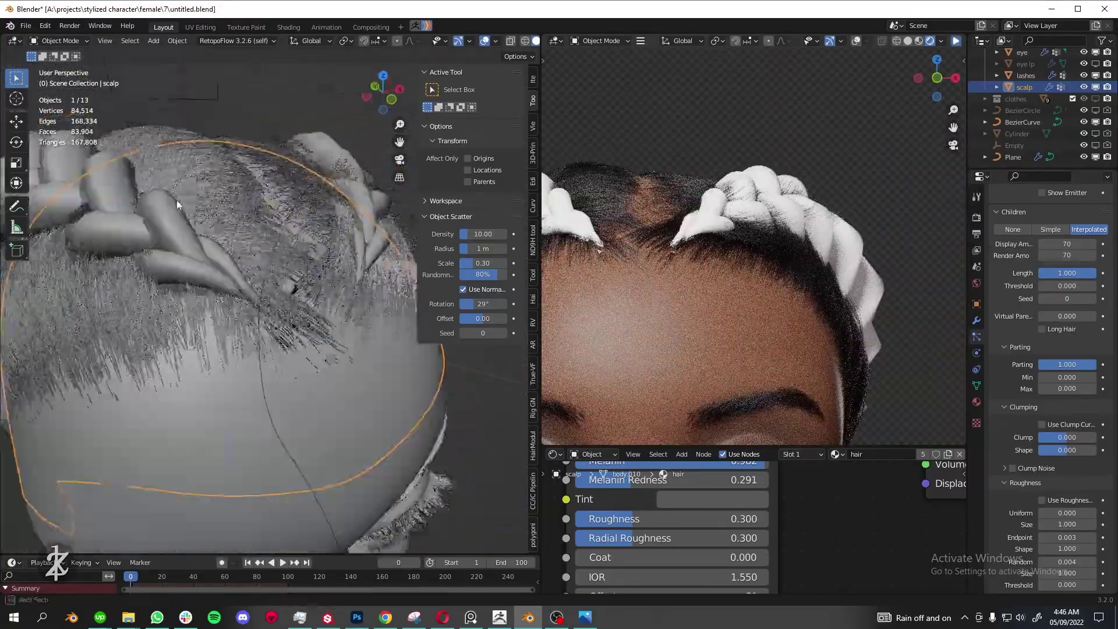
{"action": "mouse_move", "coordinate": [177, 200]}
{"action": "middle_mouse_down"}
{"action": "mouse_move", "coordinate": [141, 188]}
{"action": "mouse_move", "coordinate": [158, 257]}
{"action": "middle_mouse_up"}
{"action": "scroll", "coordinate": [151, 285], "scroll_direction": "up", "scroll_amount": 3}
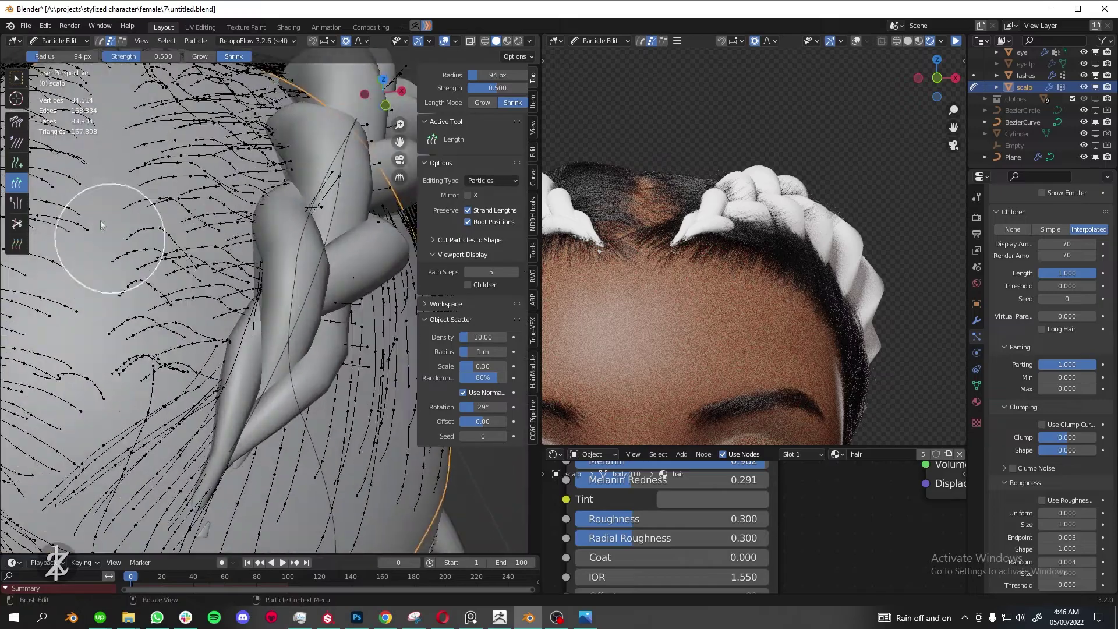
- Circle-select the strands on the side and back of the head
{"action": "left_click_drag", "start_coordinate": [170, 233], "coordinate": [169, 326]}
{"action": "key", "text": "c"}
{"action": "left_click", "coordinate": [169, 337]}
{"action": "middle_click_drag", "start_coordinate": [216, 190], "coordinate": [155, 392]}
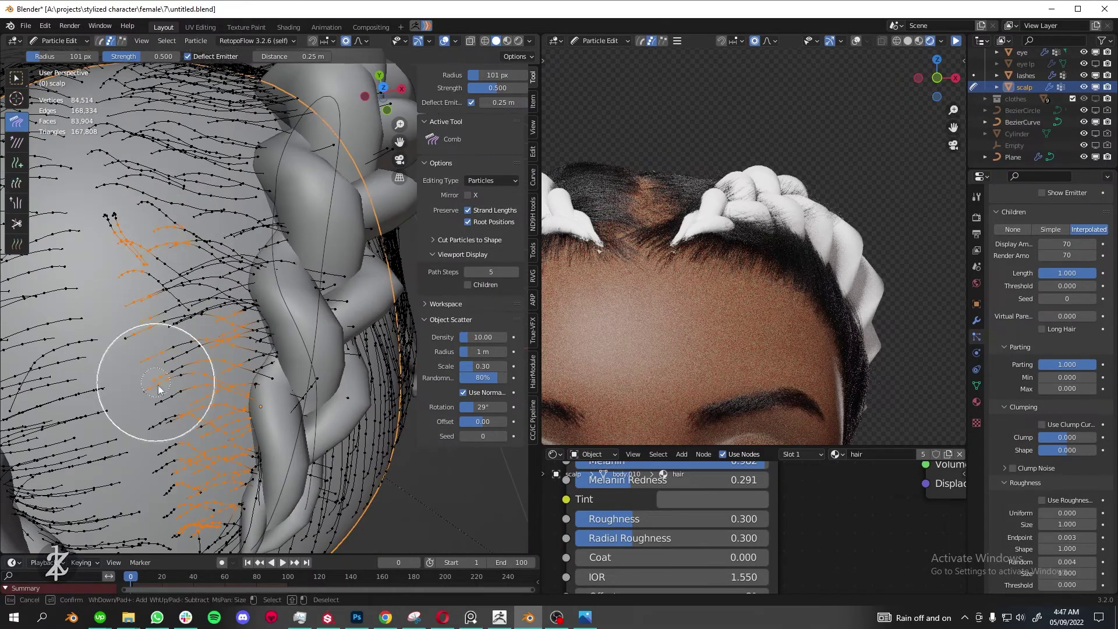
{"action": "scroll", "coordinate": [182, 186], "scroll_direction": "up", "scroll_amount": 2}
{"action": "left_click_drag", "start_coordinate": [147, 255], "coordinate": [190, 334]}
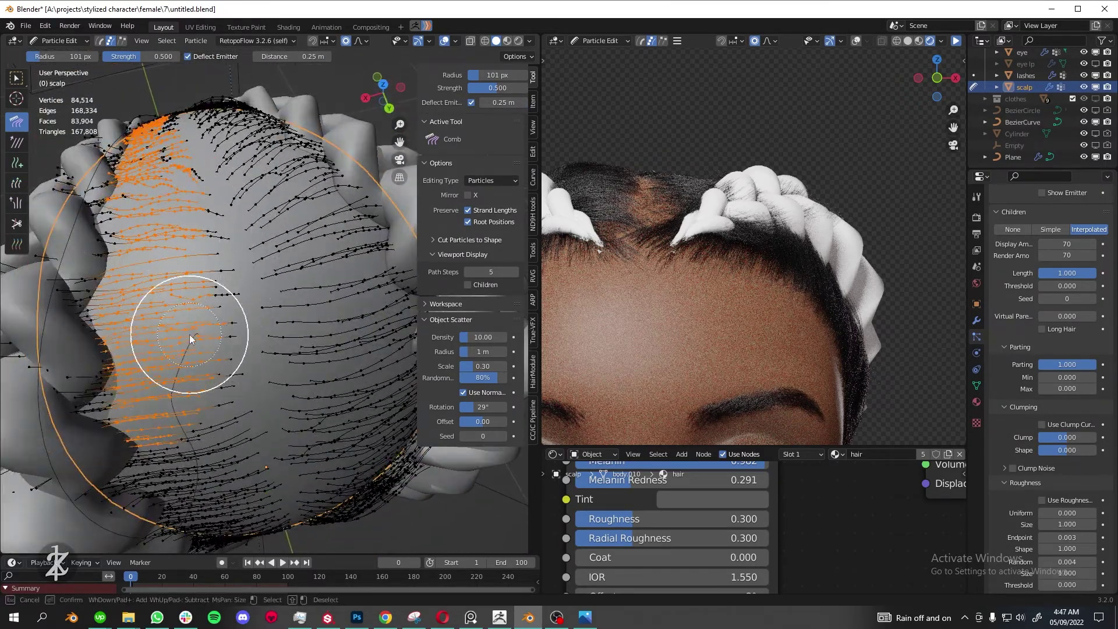
{"action": "key", "text": "Escape"}
{"action": "middle_click_drag", "start_coordinate": [190, 334], "coordinate": [219, 204]}
{"action": "middle_click_drag", "start_coordinate": [251, 396], "coordinate": [237, 201]}
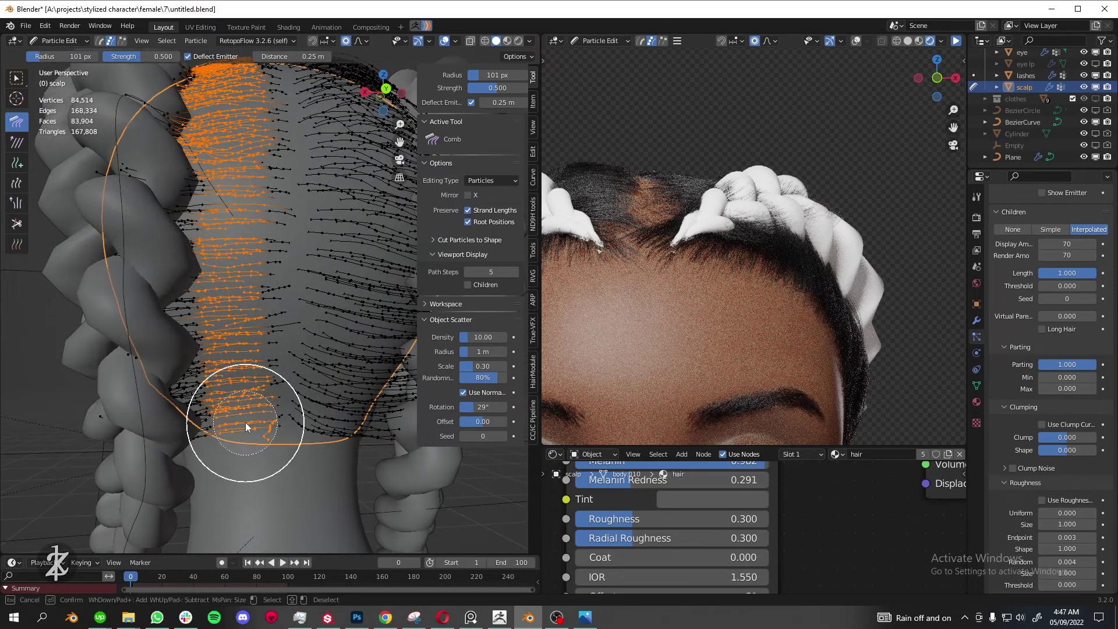
{"action": "key", "text": "Escape"}
{"action": "mouse_move", "coordinate": [246, 427]}
{"action": "middle_mouse_down"}
{"action": "mouse_move", "coordinate": [153, 187]}
{"action": "mouse_move", "coordinate": [225, 201]}
{"action": "middle_mouse_up"}
{"action": "scroll", "coordinate": [237, 306], "scroll_direction": "up", "scroll_amount": 3}
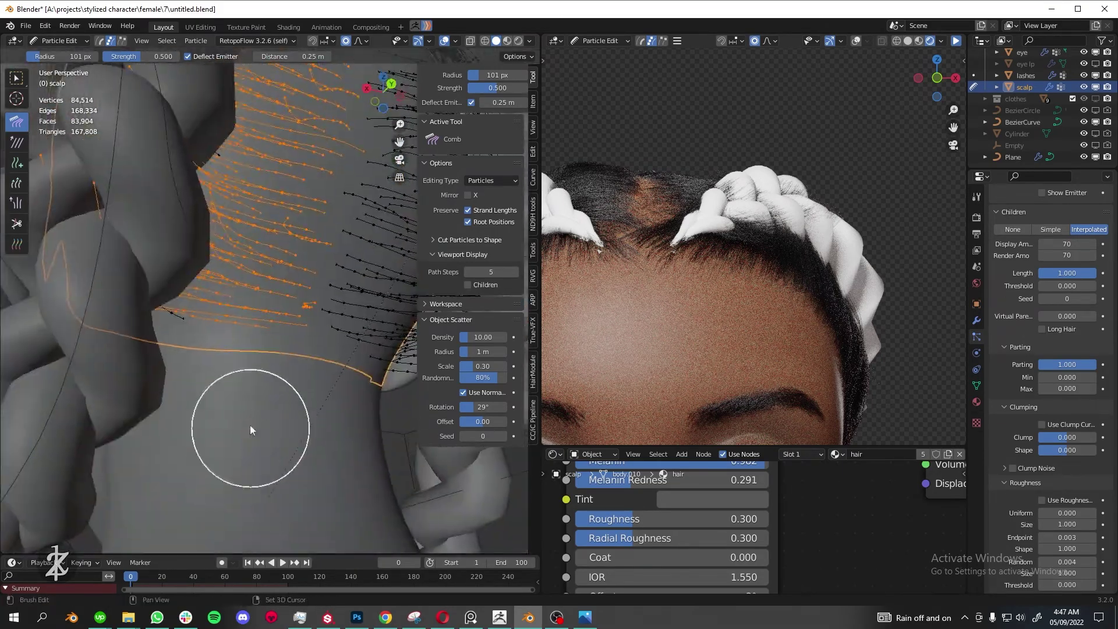
{"action": "mouse_move", "coordinate": [249, 429]}
{"action": "middle_mouse_down"}
{"action": "mouse_move", "coordinate": [264, 156]}
{"action": "mouse_move", "coordinate": [88, 187]}
{"action": "middle_mouse_up"}
- Adjust strand length around the scalp and braid from side and back views
{"action": "left_click", "coordinate": [16, 183]}
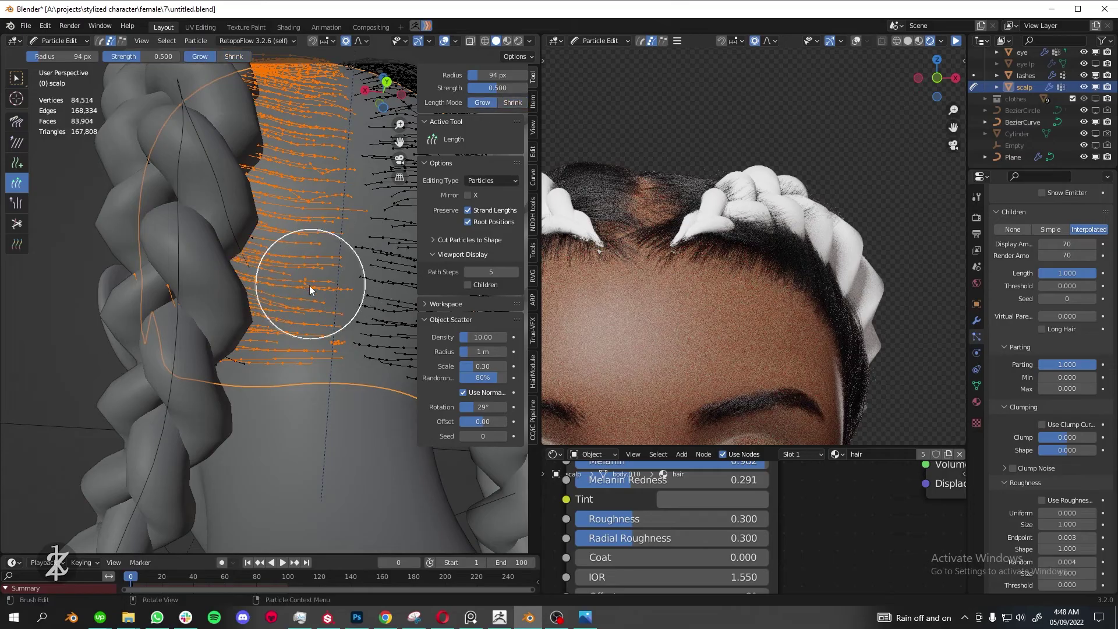
{"action": "mouse_move", "coordinate": [309, 286]}
{"action": "middle_mouse_down"}
{"action": "mouse_move", "coordinate": [275, 198]}
{"action": "mouse_move", "coordinate": [238, 268]}
{"action": "mouse_move", "coordinate": [154, 266]}
{"action": "mouse_move", "coordinate": [251, 316]}
{"action": "middle_mouse_up"}
{"action": "mouse_move", "coordinate": [312, 198]}
{"action": "middle_mouse_down"}
{"action": "mouse_move", "coordinate": [212, 311]}
{"action": "mouse_move", "coordinate": [215, 401]}
{"action": "mouse_move", "coordinate": [219, 145]}
{"action": "mouse_move", "coordinate": [207, 258]}
{"action": "mouse_move", "coordinate": [233, 252]}
{"action": "mouse_move", "coordinate": [142, 262]}
{"action": "mouse_move", "coordinate": [149, 386]}
{"action": "mouse_move", "coordinate": [218, 226]}
{"action": "mouse_move", "coordinate": [111, 263]}
{"action": "mouse_move", "coordinate": [257, 242]}
{"action": "mouse_move", "coordinate": [260, 291]}
{"action": "mouse_move", "coordinate": [200, 344]}
{"action": "mouse_move", "coordinate": [205, 202]}
{"action": "mouse_move", "coordinate": [655, 212]}
{"action": "middle_mouse_up"}
{"action": "left_click", "coordinate": [16, 183]}
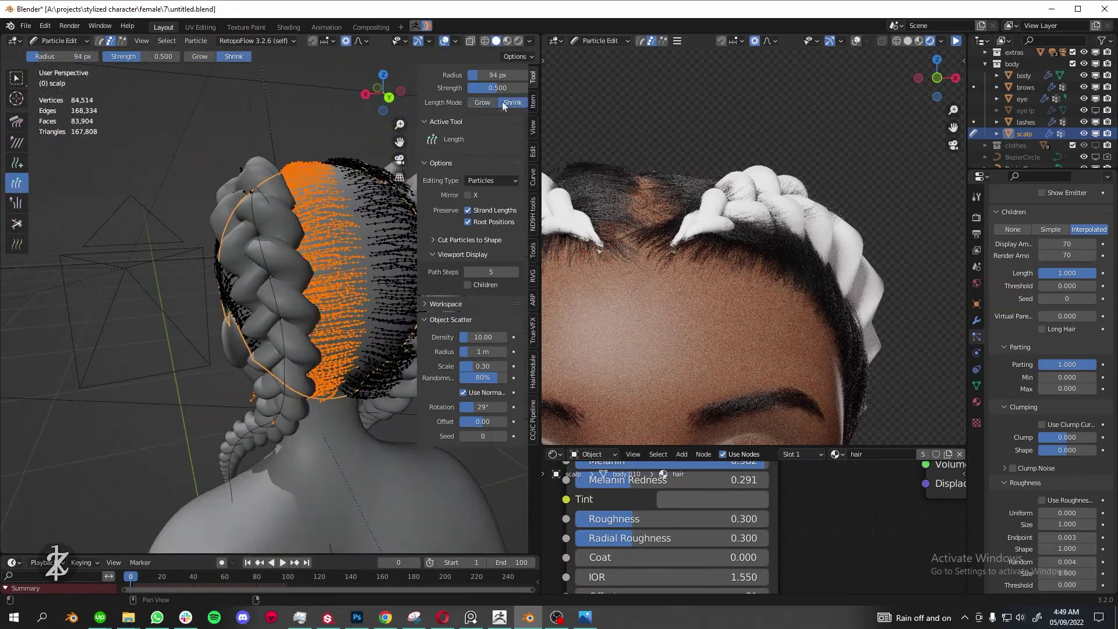
{"action": "mouse_move", "coordinate": [117, 262]}
{"action": "middle_mouse_down"}
{"action": "mouse_move", "coordinate": [218, 323]}
{"action": "mouse_move", "coordinate": [209, 202]}
{"action": "mouse_move", "coordinate": [185, 309]}
{"action": "mouse_move", "coordinate": [239, 366]}
{"action": "middle_mouse_up"}
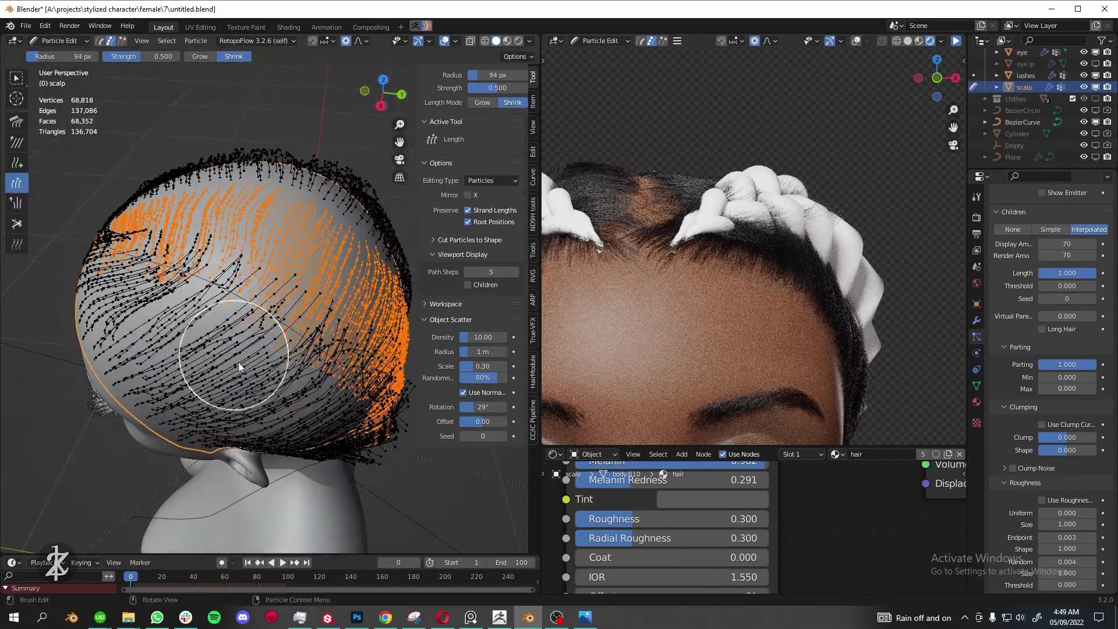
{"action": "mouse_move", "coordinate": [173, 334]}
{"action": "middle_mouse_down"}
{"action": "mouse_move", "coordinate": [324, 337]}
{"action": "mouse_move", "coordinate": [207, 324]}
{"action": "mouse_move", "coordinate": [230, 311]}
{"action": "mouse_move", "coordinate": [204, 334]}
{"action": "mouse_move", "coordinate": [181, 302]}
{"action": "middle_mouse_up"}
- Add new strands and comb them around the scalp and braids
{"action": "key", "text": "shift+space"}
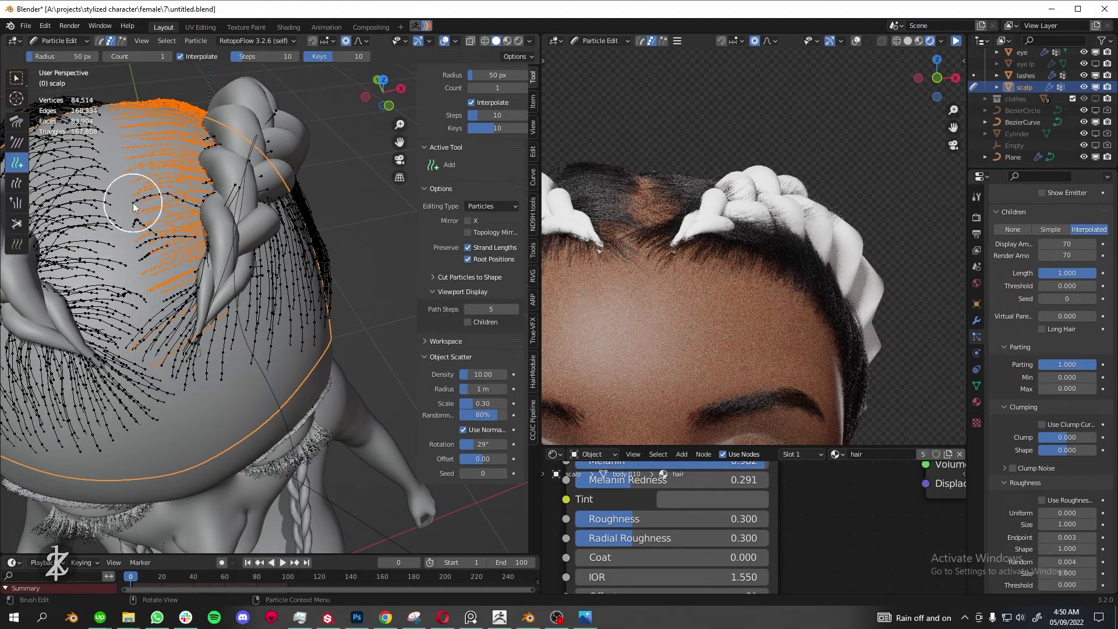
{"action": "mouse_move", "coordinate": [133, 203]}
{"action": "middle_mouse_down"}
{"action": "mouse_move", "coordinate": [111, 226]}
{"action": "mouse_move", "coordinate": [121, 246]}
{"action": "mouse_move", "coordinate": [160, 262]}
{"action": "middle_mouse_up"}
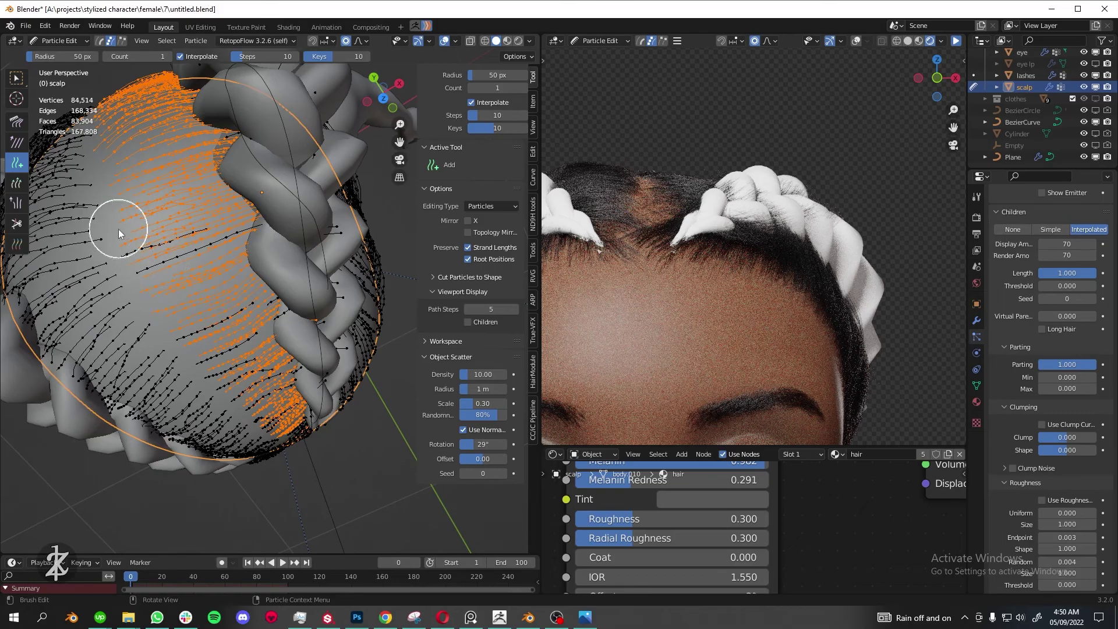
{"action": "mouse_move", "coordinate": [117, 229]}
{"action": "middle_mouse_down"}
{"action": "mouse_move", "coordinate": [219, 281]}
{"action": "mouse_move", "coordinate": [274, 274]}
{"action": "mouse_move", "coordinate": [134, 225]}
{"action": "mouse_move", "coordinate": [301, 268]}
{"action": "mouse_move", "coordinate": [319, 317]}
{"action": "mouse_move", "coordinate": [219, 274]}
{"action": "mouse_move", "coordinate": [187, 241]}
{"action": "mouse_move", "coordinate": [200, 340]}
{"action": "mouse_move", "coordinate": [204, 315]}
{"action": "middle_mouse_up"}
{"action": "key", "text": "shift+space"}
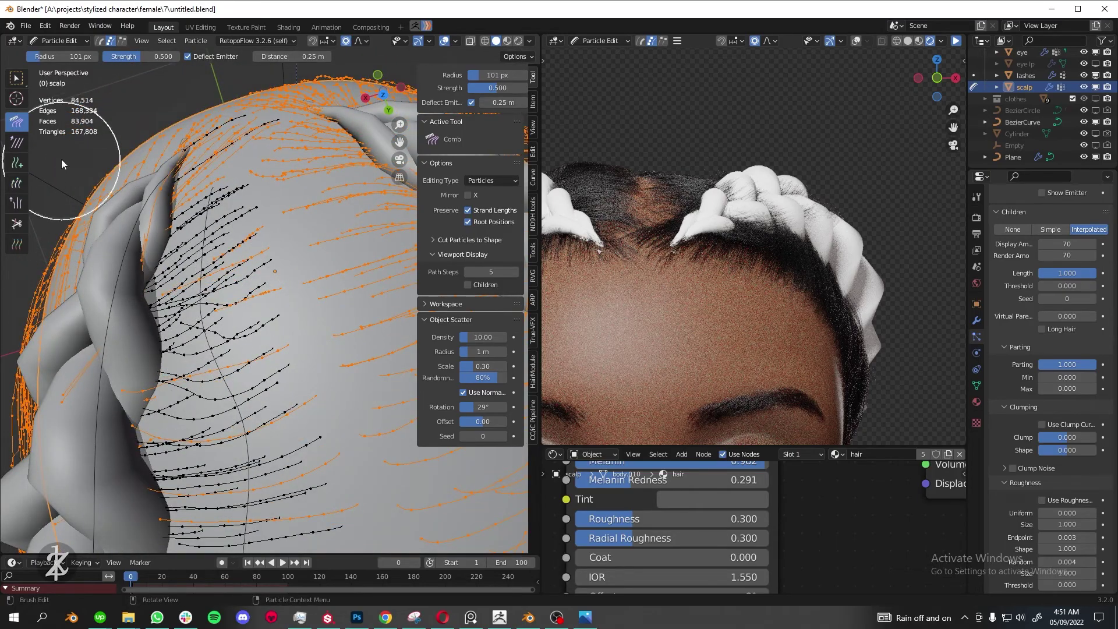
{"action": "mouse_move", "coordinate": [194, 276]}
{"action": "middle_mouse_down"}
{"action": "mouse_move", "coordinate": [177, 224]}
{"action": "mouse_move", "coordinate": [199, 275]}
{"action": "mouse_move", "coordinate": [272, 291]}
{"action": "mouse_move", "coordinate": [201, 335]}
{"action": "mouse_move", "coordinate": [246, 297]}
{"action": "mouse_move", "coordinate": [237, 474]}
{"action": "mouse_move", "coordinate": [254, 216]}
{"action": "mouse_move", "coordinate": [223, 403]}
{"action": "mouse_move", "coordinate": [210, 188]}
{"action": "mouse_move", "coordinate": [183, 439]}
{"action": "mouse_move", "coordinate": [155, 232]}
{"action": "mouse_move", "coordinate": [208, 284]}
{"action": "mouse_move", "coordinate": [196, 204]}
{"action": "mouse_move", "coordinate": [198, 417]}
{"action": "mouse_move", "coordinate": [268, 332]}
{"action": "mouse_move", "coordinate": [241, 368]}
{"action": "mouse_move", "coordinate": [142, 331]}
{"action": "mouse_move", "coordinate": [242, 297]}
{"action": "mouse_move", "coordinate": [142, 290]}
{"action": "mouse_move", "coordinate": [297, 306]}
{"action": "mouse_move", "coordinate": [265, 309]}
{"action": "mouse_move", "coordinate": [232, 404]}
{"action": "mouse_move", "coordinate": [284, 349]}
{"action": "mouse_move", "coordinate": [274, 264]}
{"action": "mouse_move", "coordinate": [263, 390]}
{"action": "mouse_move", "coordinate": [287, 386]}
{"action": "middle_mouse_up"}
{"action": "key", "text": "shift+space"}
{"action": "scroll", "coordinate": [297, 307], "scroll_direction": "down", "scroll_amount": 5}
{"action": "scroll", "coordinate": [296, 307], "scroll_direction": "up", "scroll_amount": 6}
- Alternate the Length and Comb brushes on strands near the braid and ear
{"action": "key", "text": "shift+space"}
{"action": "key", "text": "4"}
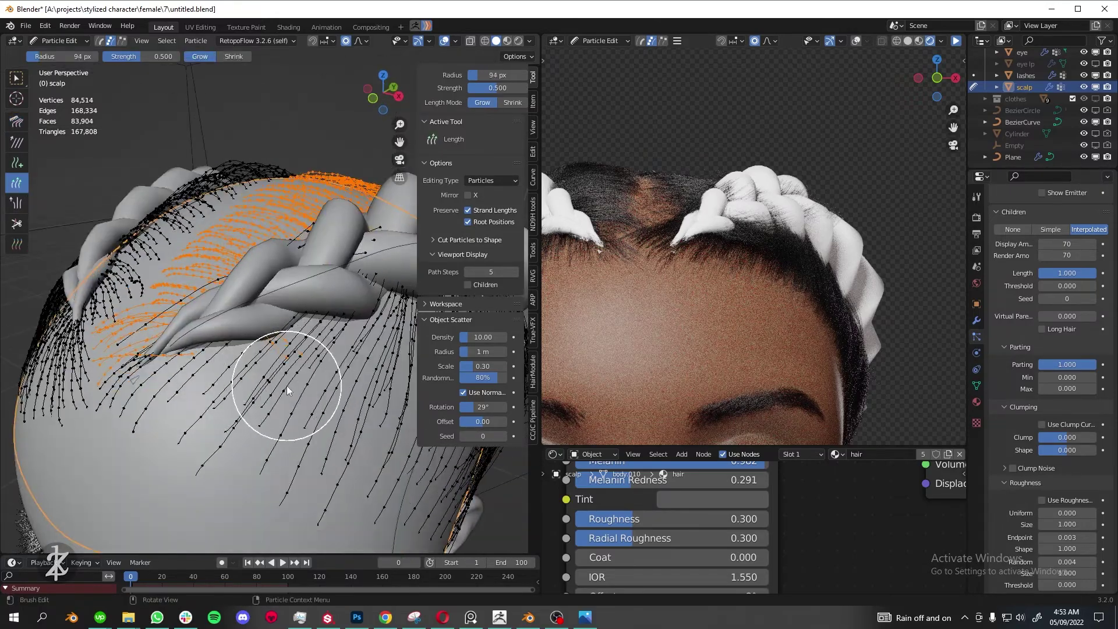
{"action": "mouse_move", "coordinate": [198, 385]}
{"action": "middle_mouse_down"}
{"action": "mouse_move", "coordinate": [185, 371]}
{"action": "mouse_move", "coordinate": [257, 445]}
{"action": "mouse_move", "coordinate": [262, 388]}
{"action": "mouse_move", "coordinate": [232, 370]}
{"action": "mouse_move", "coordinate": [268, 359]}
{"action": "middle_mouse_up"}
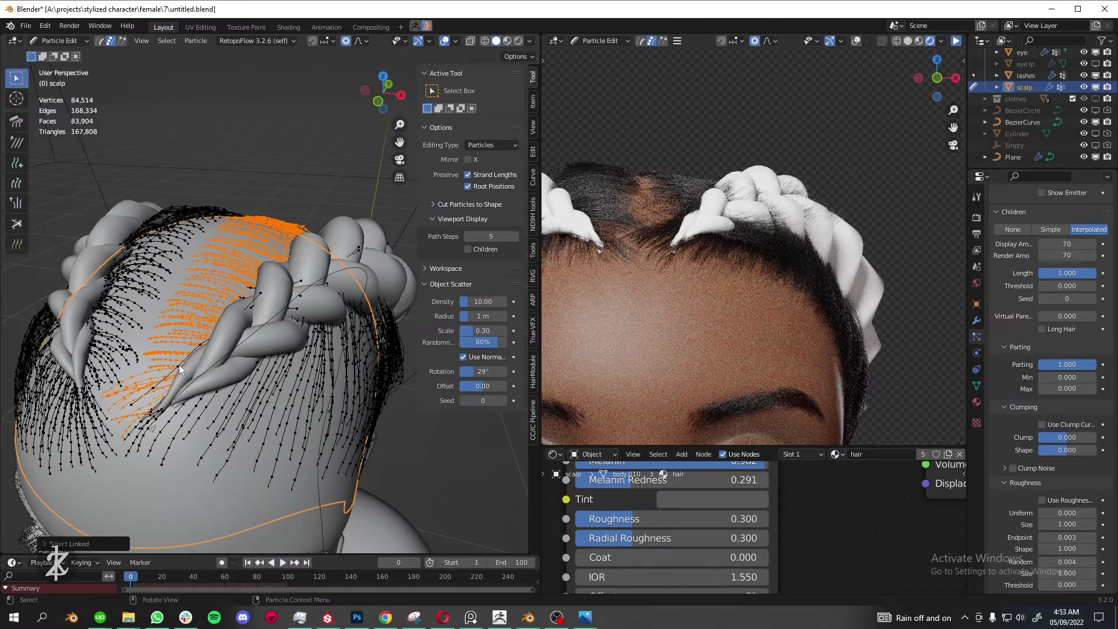
{"action": "mouse_move", "coordinate": [179, 364]}
{"action": "middle_mouse_down"}
{"action": "mouse_move", "coordinate": [131, 388]}
{"action": "mouse_move", "coordinate": [232, 295]}
{"action": "mouse_move", "coordinate": [345, 292]}
{"action": "mouse_move", "coordinate": [312, 367]}
{"action": "mouse_move", "coordinate": [286, 293]}
{"action": "mouse_move", "coordinate": [235, 337]}
{"action": "mouse_move", "coordinate": [236, 460]}
{"action": "middle_mouse_up"}
{"action": "key", "text": "shift+space"}
{"action": "key", "text": "1"}
{"action": "middle_click_drag", "start_coordinate": [194, 427], "coordinate": [191, 319]}
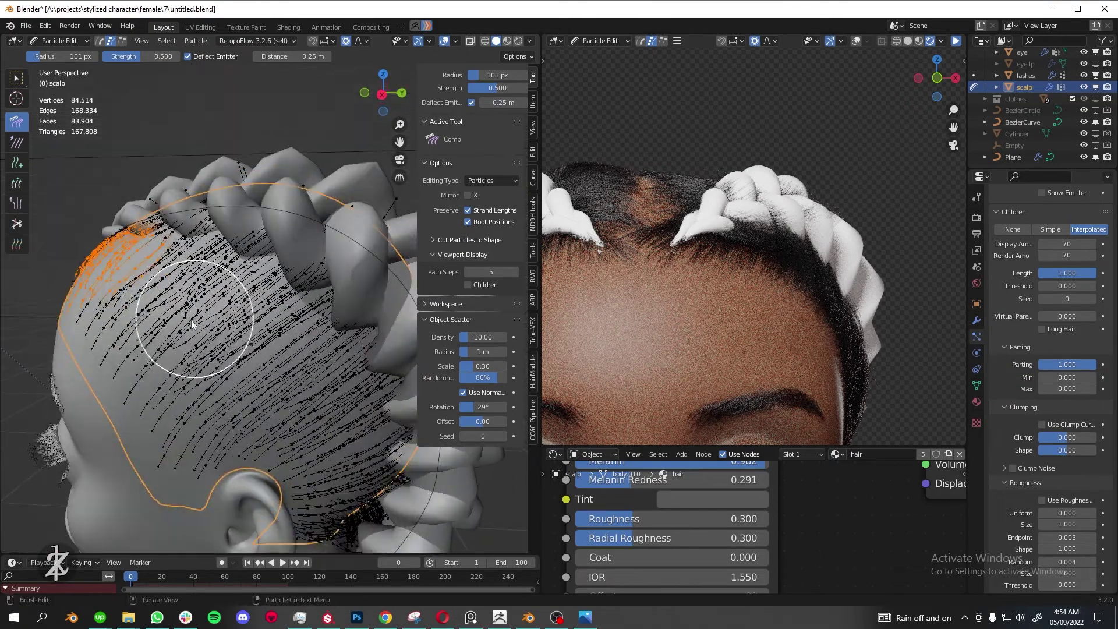
{"action": "mouse_move", "coordinate": [142, 346]}
{"action": "middle_mouse_down"}
{"action": "mouse_move", "coordinate": [202, 320]}
{"action": "mouse_move", "coordinate": [228, 349]}
{"action": "mouse_move", "coordinate": [279, 319]}
{"action": "mouse_move", "coordinate": [224, 187]}
{"action": "mouse_move", "coordinate": [200, 225]}
{"action": "mouse_move", "coordinate": [316, 308]}
{"action": "mouse_move", "coordinate": [254, 196]}
{"action": "mouse_move", "coordinate": [246, 351]}
{"action": "mouse_move", "coordinate": [225, 275]}
{"action": "mouse_move", "coordinate": [36, 177]}
{"action": "mouse_move", "coordinate": [295, 195]}
{"action": "mouse_move", "coordinate": [337, 302]}
{"action": "mouse_move", "coordinate": [156, 305]}
{"action": "mouse_move", "coordinate": [144, 254]}
{"action": "mouse_move", "coordinate": [264, 357]}
{"action": "mouse_move", "coordinate": [20, 217]}
{"action": "middle_mouse_up"}
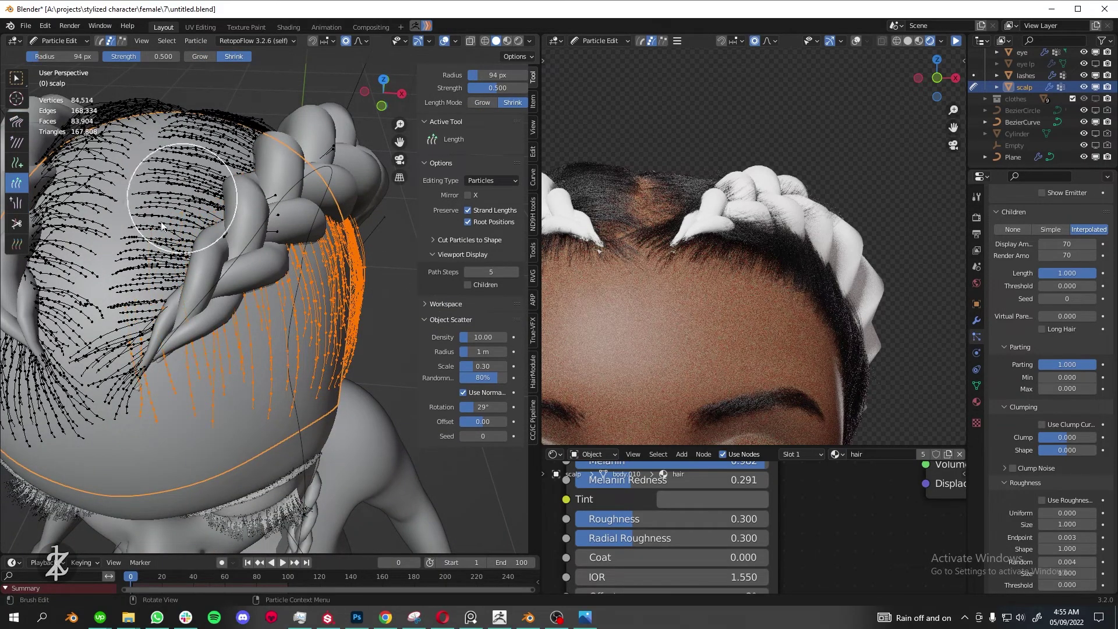
{"action": "left_click", "coordinate": [16, 121]}
{"action": "middle_click_drag", "start_coordinate": [87, 175], "coordinate": [156, 284]}
{"action": "mouse_move", "coordinate": [224, 218]}
{"action": "middle_mouse_down"}
{"action": "mouse_move", "coordinate": [317, 284]}
{"action": "mouse_move", "coordinate": [251, 226]}
{"action": "mouse_move", "coordinate": [275, 331]}
{"action": "mouse_move", "coordinate": [245, 388]}
{"action": "mouse_move", "coordinate": [204, 296]}
{"action": "mouse_move", "coordinate": [110, 257]}
{"action": "mouse_move", "coordinate": [82, 293]}
{"action": "mouse_move", "coordinate": [186, 268]}
{"action": "mouse_move", "coordinate": [138, 316]}
{"action": "mouse_move", "coordinate": [326, 271]}
{"action": "mouse_move", "coordinate": [260, 225]}
{"action": "mouse_move", "coordinate": [221, 268]}
{"action": "mouse_move", "coordinate": [268, 271]}
{"action": "mouse_move", "coordinate": [263, 326]}
{"action": "mouse_move", "coordinate": [201, 500]}
{"action": "mouse_move", "coordinate": [292, 319]}
{"action": "mouse_move", "coordinate": [260, 286]}
{"action": "mouse_move", "coordinate": [116, 277]}
{"action": "middle_mouse_up"}
- Bring up the HairNet sidebar panel alongside a side view of the braid guide curves
{"action": "key", "text": "c"}
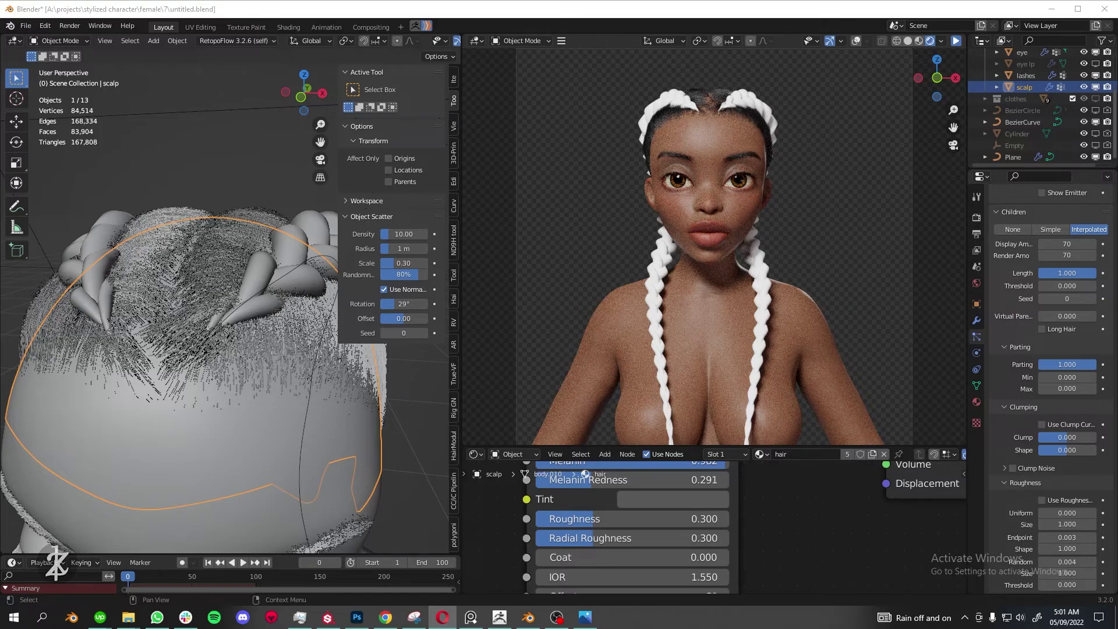
{"action": "scroll", "coordinate": [1016, 486], "scroll_direction": "up", "scroll_amount": 1}
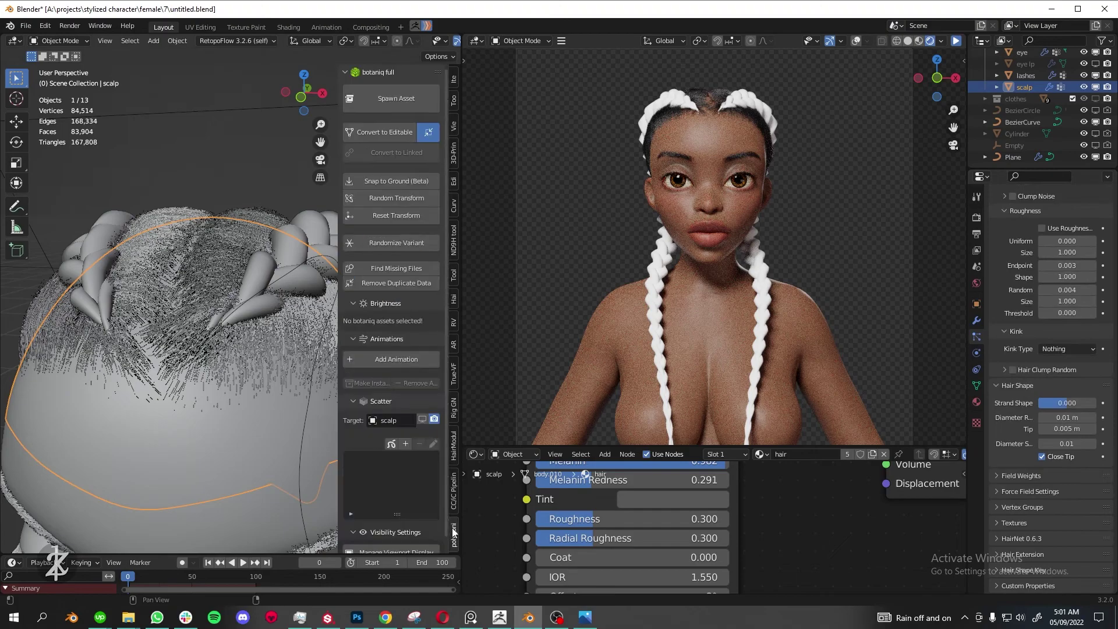
{"action": "scroll", "coordinate": [456, 439], "scroll_direction": "down", "scroll_amount": 4, "text": "ctrl"}
{"action": "scroll", "coordinate": [455, 439], "scroll_direction": "down", "scroll_amount": 3, "text": "ctrl"}
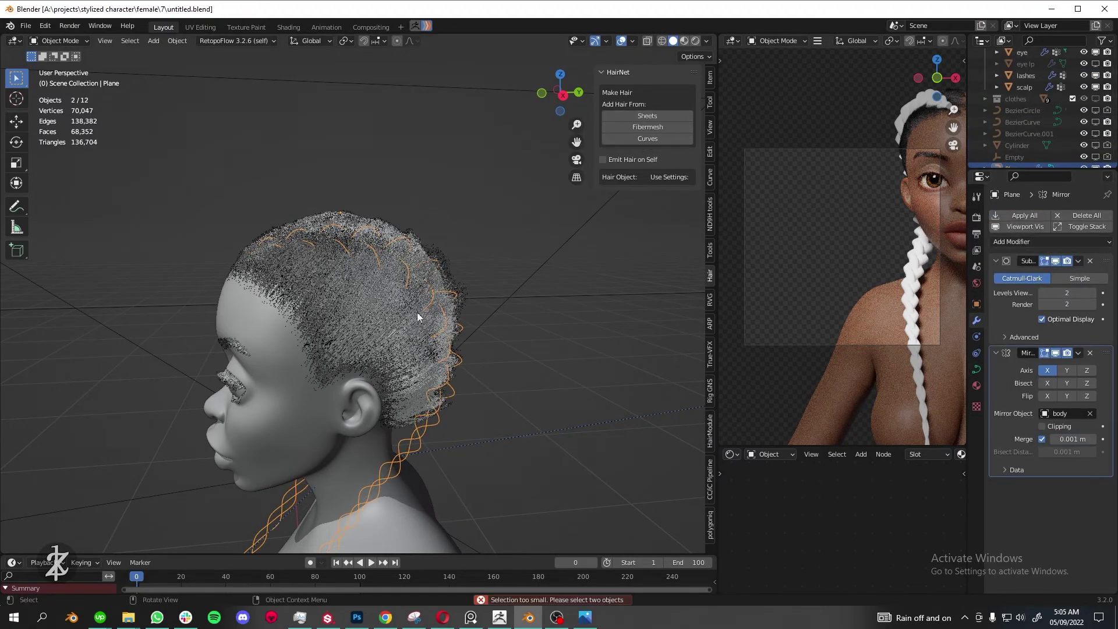
- Select the scalp and guide objects, apply all transforms, and generate HairNet hair from Curves
{"action": "left_click", "coordinate": [170, 42]}
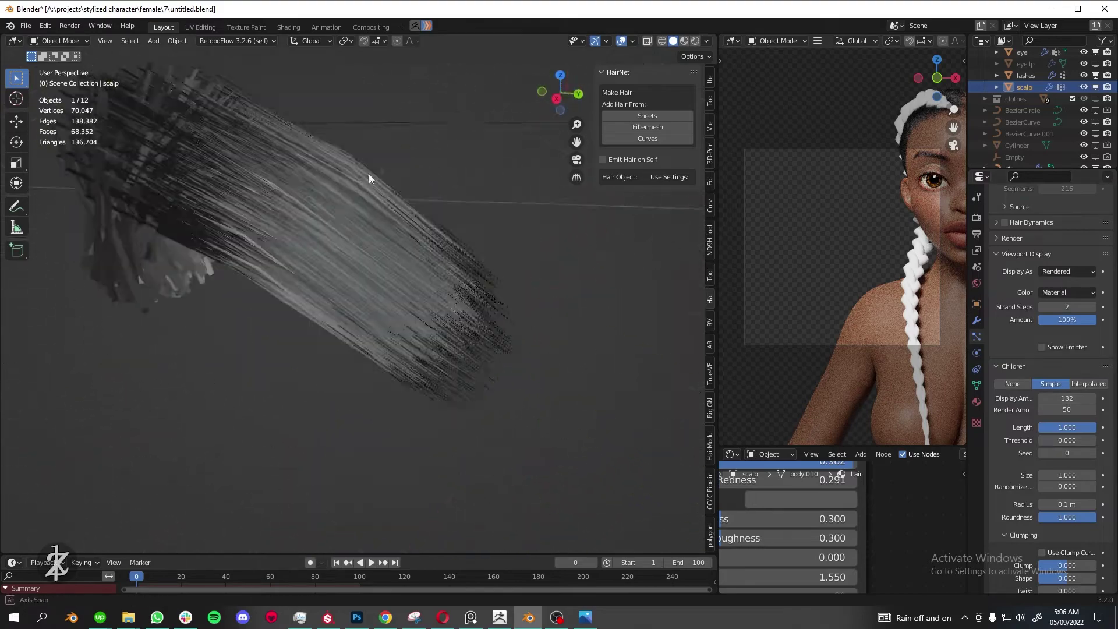
{"action": "key", "text": "BackSpace"}
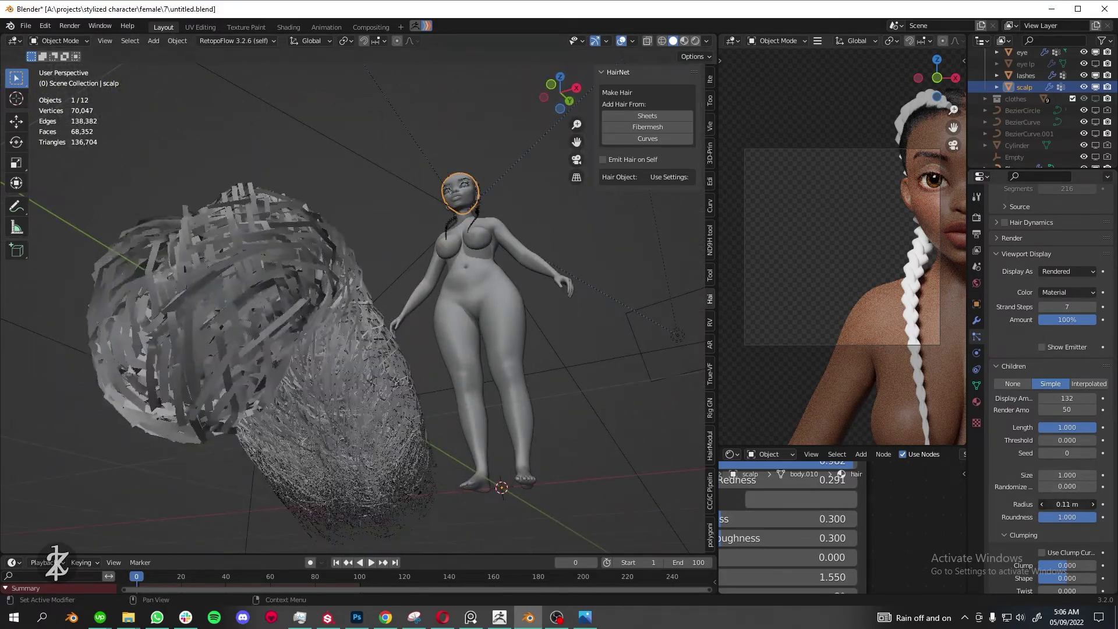
{"action": "key", "text": "ctrl+z"}
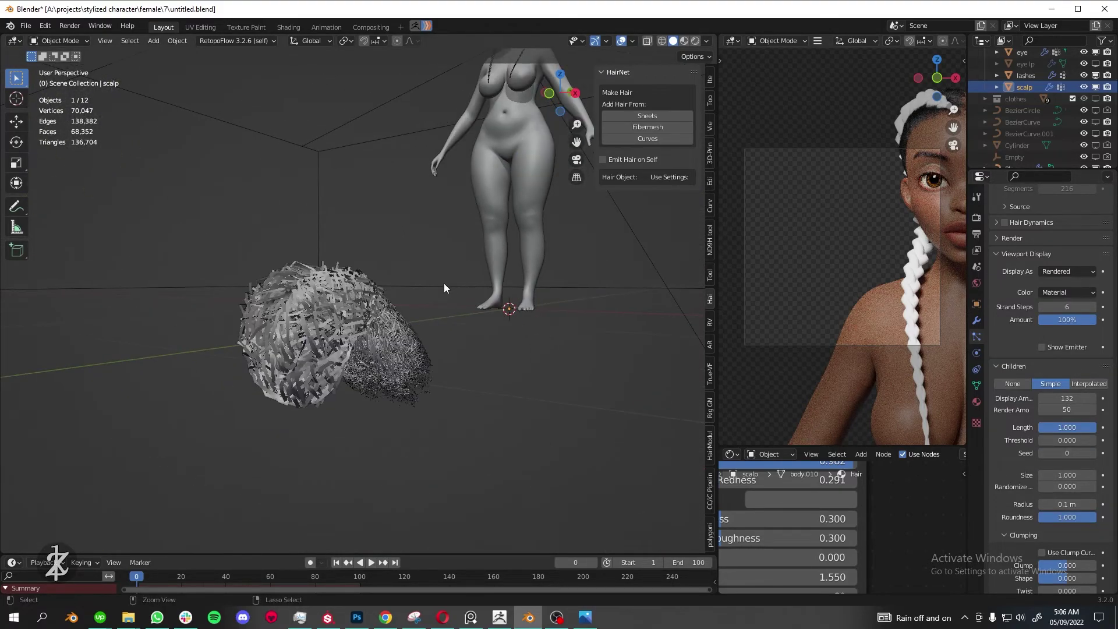
{"action": "key", "text": "ctrl+z"}
{"action": "key", "text": "ctrl+z"}
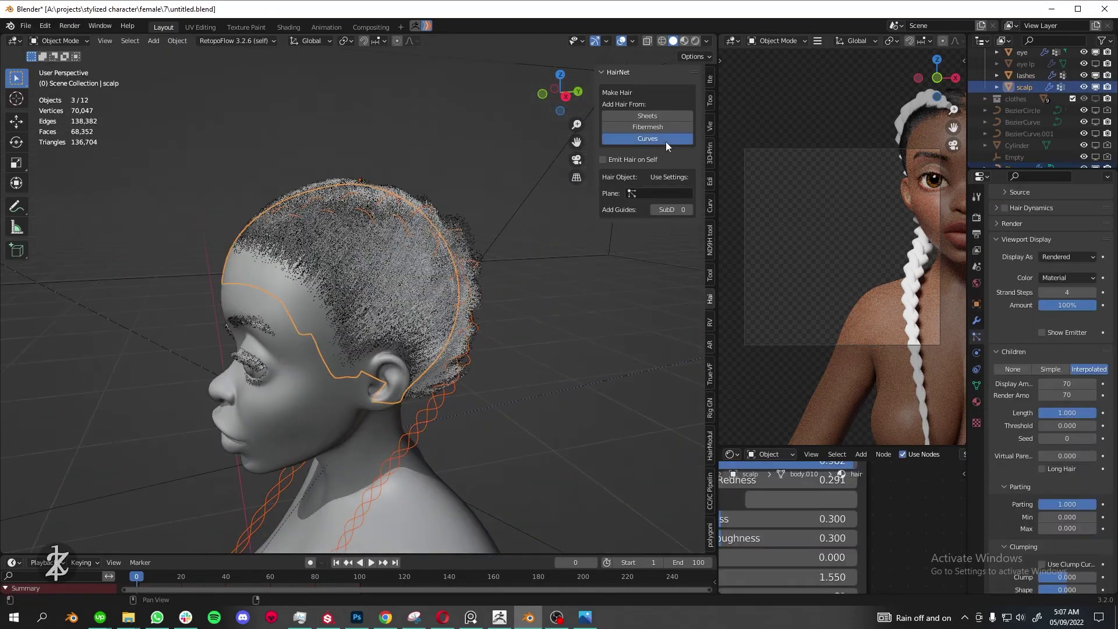
{"action": "key", "text": "ctrl+a"}
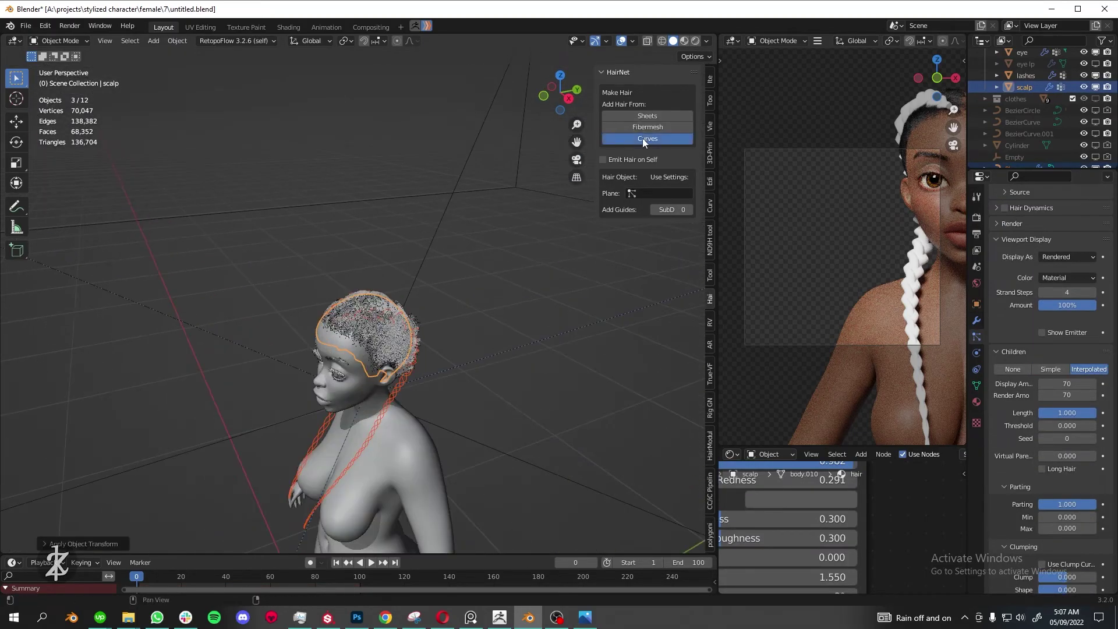
{"action": "left_click", "coordinate": [643, 139]}
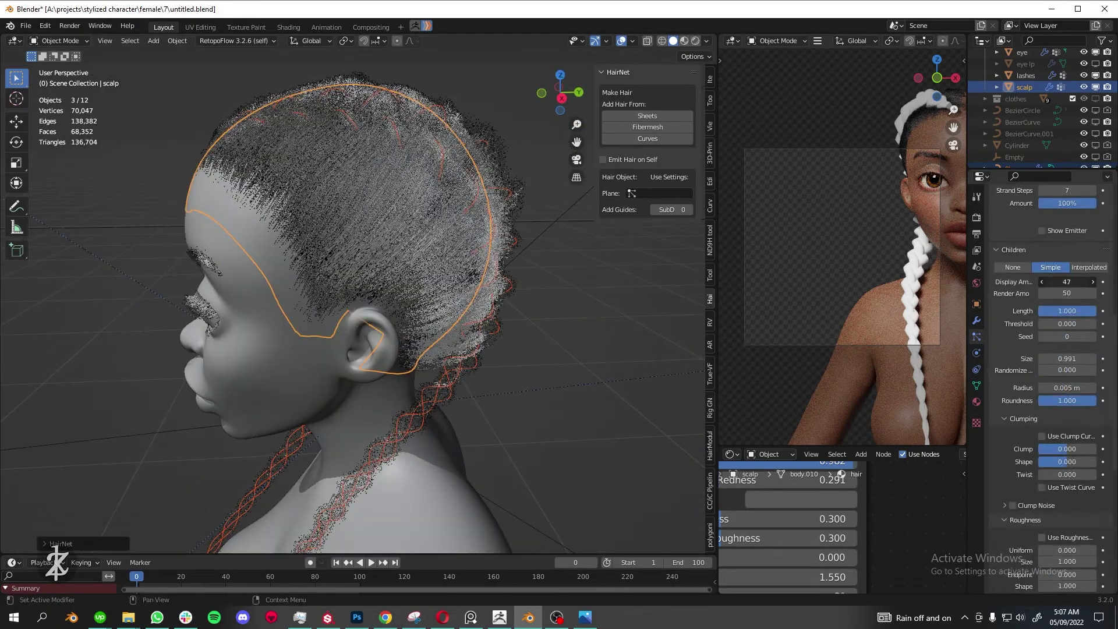
- Raise the children display amount to 200 and the child radius to 0.015 m
{"action": "type", "text": "100"}
{"action": "key", "text": "Return"}
{"action": "scroll", "coordinate": [1088, 277], "scroll_direction": "up", "scroll_amount": 8}
{"action": "type", "text": "00"}
{"action": "key", "text": "Return"}
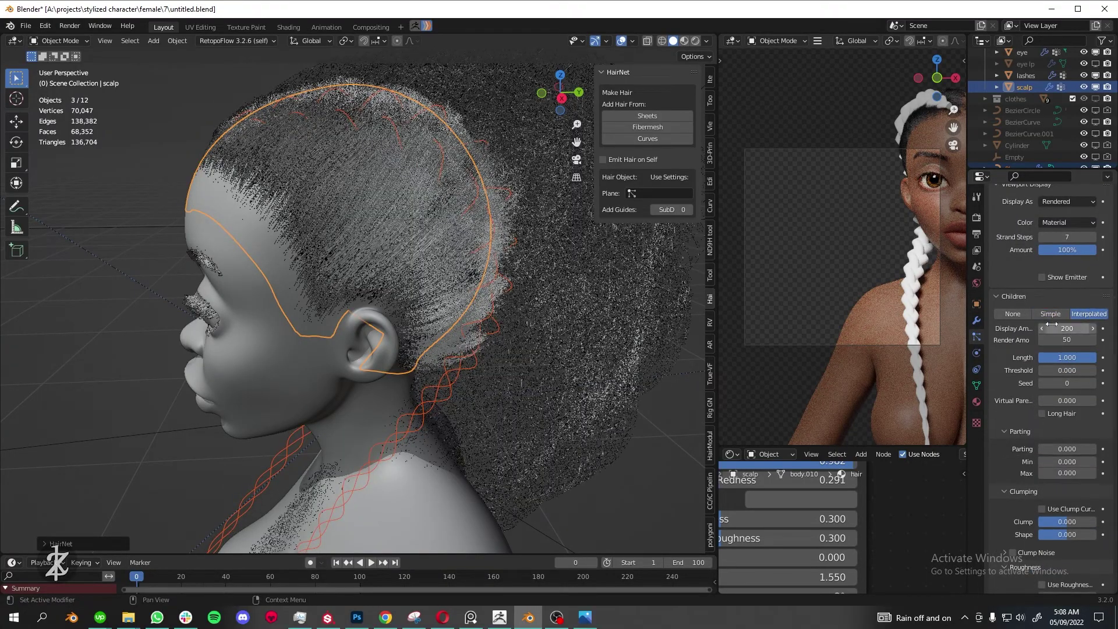
{"action": "left_click_drag", "start_coordinate": [1067, 433], "coordinate": [1077, 434]}
{"action": "mouse_move", "coordinate": [488, 306]}
{"action": "middle_mouse_down"}
{"action": "mouse_move", "coordinate": [448, 229]}
{"action": "mouse_move", "coordinate": [454, 273]}
{"action": "middle_mouse_up"}
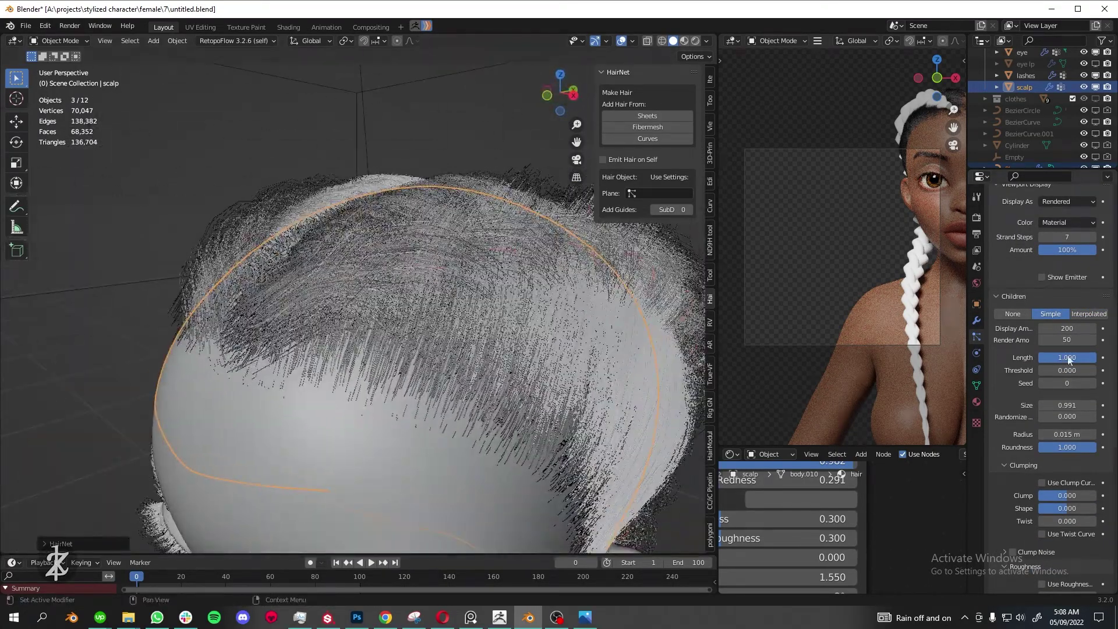
{"action": "middle_click_drag", "start_coordinate": [468, 379], "coordinate": [379, 379]}
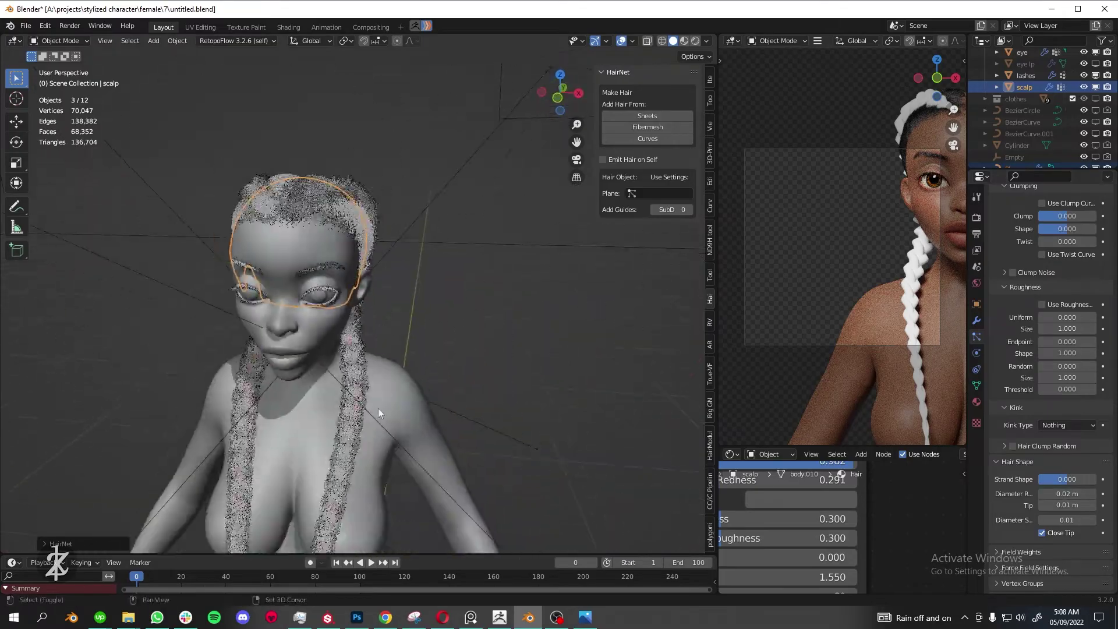
{"action": "scroll", "coordinate": [402, 280], "scroll_direction": "up", "scroll_amount": 3}
{"action": "middle_click_drag", "start_coordinate": [402, 279], "coordinate": [369, 255]}
- Set child radius to 0.01 m, clump to full, and clump shape to about 0.2
{"action": "left_click", "coordinate": [60, 40]}
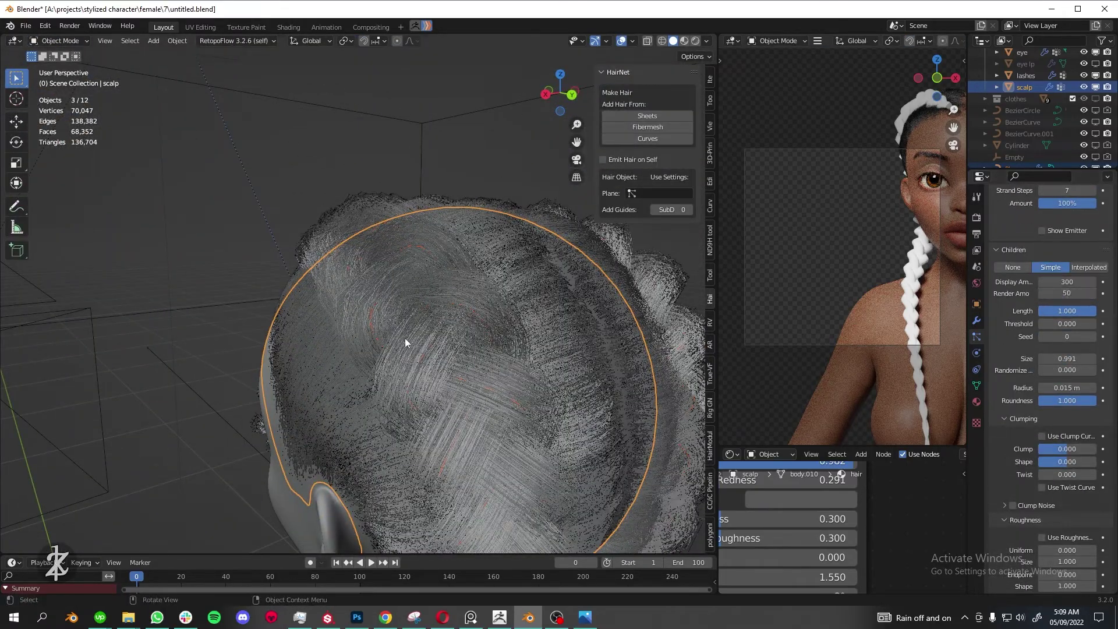
{"action": "middle_click_drag", "start_coordinate": [406, 343], "coordinate": [442, 326]}
{"action": "left_click", "coordinate": [1063, 387]}
{"action": "key", "text": "Return"}
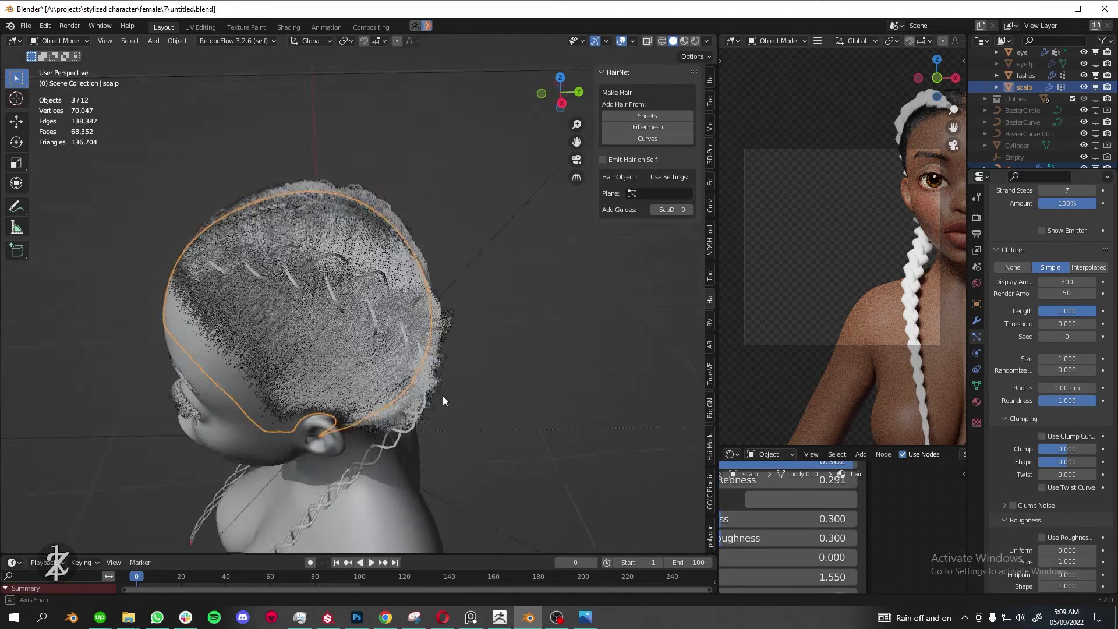
{"action": "mouse_move", "coordinate": [444, 400]}
{"action": "middle_mouse_down"}
{"action": "mouse_move", "coordinate": [399, 350]}
{"action": "mouse_move", "coordinate": [419, 303]}
{"action": "middle_mouse_up"}
{"action": "mouse_move", "coordinate": [1067, 448]}
{"action": "left_mouse_down"}
{"action": "mouse_move", "coordinate": [1095, 449]}
{"action": "mouse_move", "coordinate": [1083, 461]}
{"action": "left_mouse_up"}
{"action": "mouse_move", "coordinate": [410, 434]}
{"action": "middle_mouse_down"}
{"action": "mouse_move", "coordinate": [481, 378]}
{"action": "mouse_move", "coordinate": [349, 291]}
{"action": "mouse_move", "coordinate": [367, 296]}
{"action": "middle_mouse_up"}
{"action": "left_click", "coordinate": [58, 40]}
- Return to Object Mode and bring up the scalp's particle system settings
{"action": "left_click", "coordinate": [58, 130]}
{"action": "scroll", "coordinate": [197, 272], "scroll_direction": "up", "scroll_amount": 3}
{"action": "scroll", "coordinate": [369, 320], "scroll_direction": "down", "scroll_amount": 3}
{"action": "left_click", "coordinate": [58, 40]}
{"action": "left_click", "coordinate": [58, 54]}
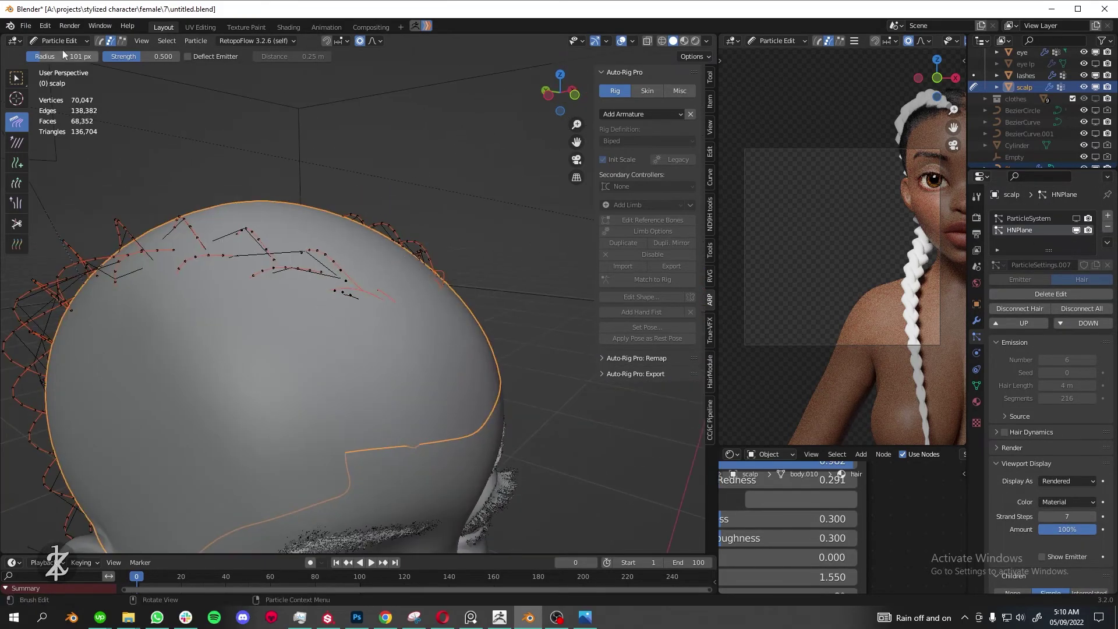
{"action": "scroll", "coordinate": [1051, 410], "scroll_direction": "up", "scroll_amount": 10}
{"action": "scroll", "coordinate": [1051, 410], "scroll_direction": "down", "scroll_amount": 5}
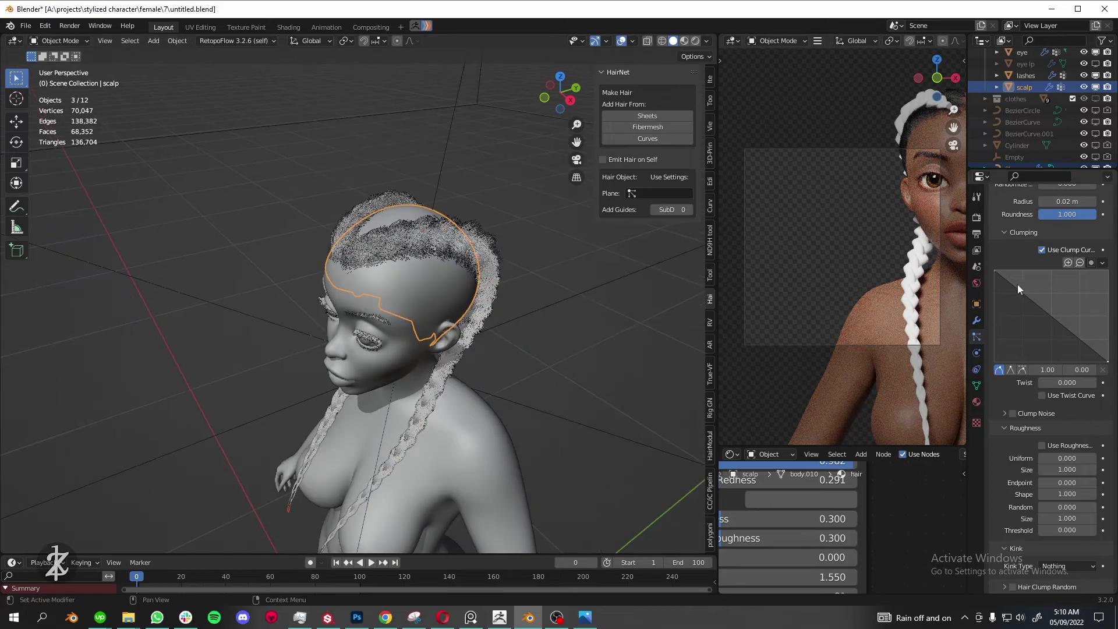
- Shape the clump curve's start, middle and peak points and set child radius to 0.01 m
{"action": "left_click_drag", "start_coordinate": [1005, 334], "coordinate": [995, 329]}
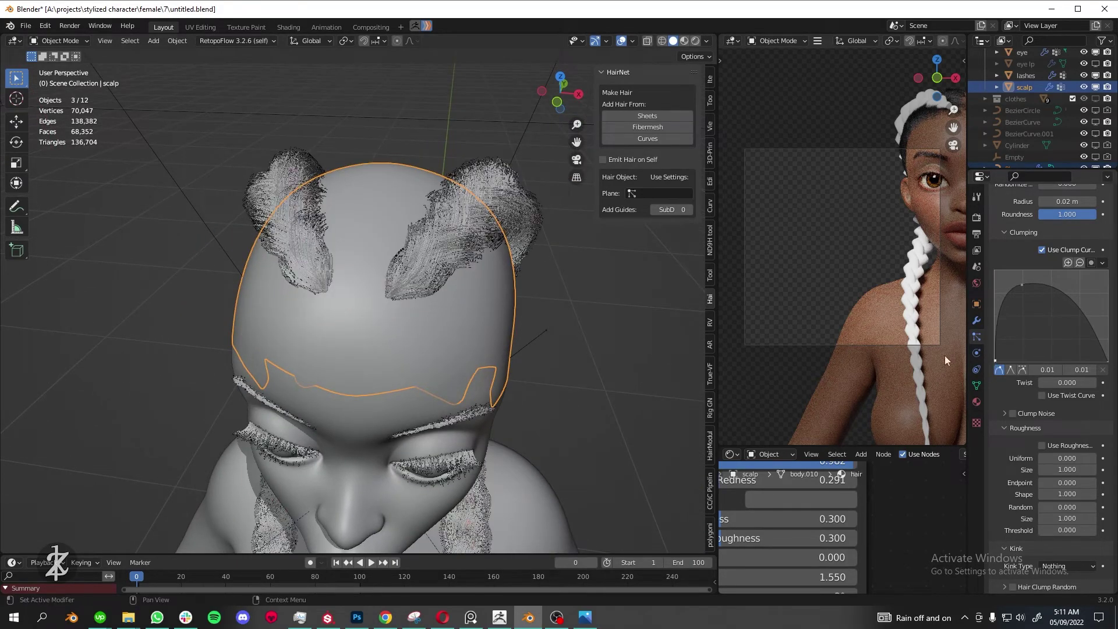
{"action": "scroll", "coordinate": [1058, 238], "scroll_direction": "up", "scroll_amount": 10}
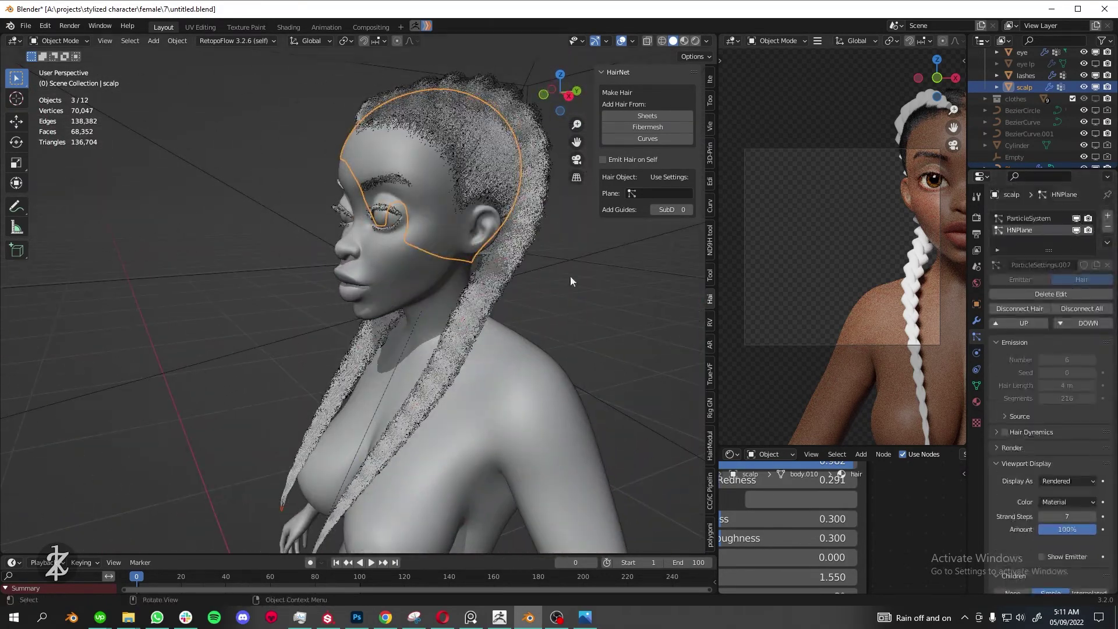
{"action": "scroll", "coordinate": [1040, 427], "scroll_direction": "down", "scroll_amount": 10}
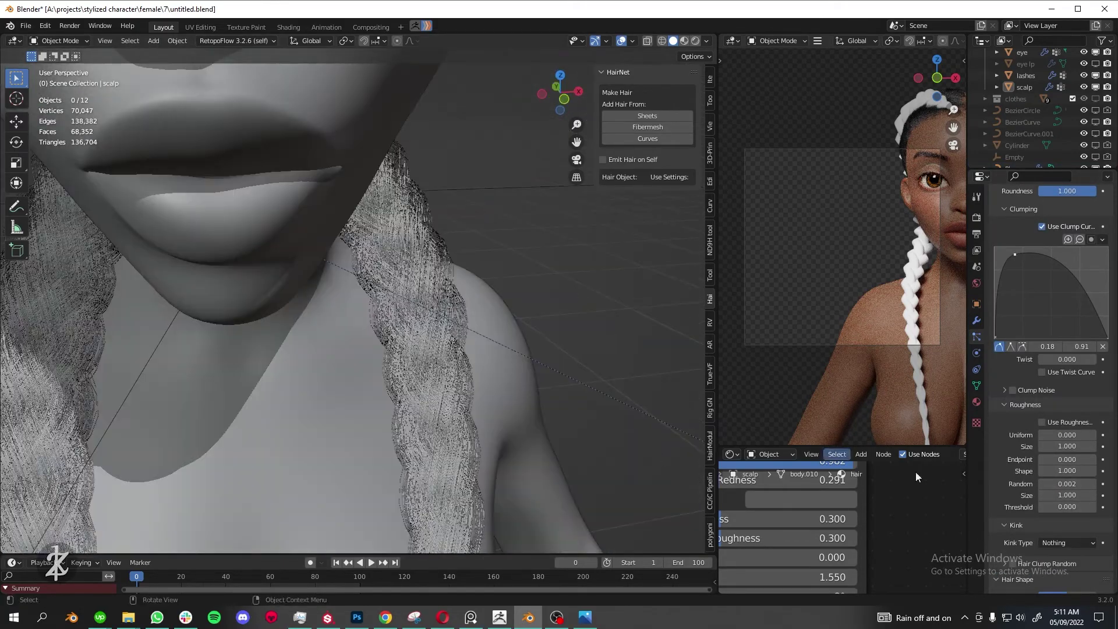
{"action": "scroll", "coordinate": [1044, 322], "scroll_direction": "up", "scroll_amount": 5}
{"action": "left_click", "coordinate": [1042, 318]}
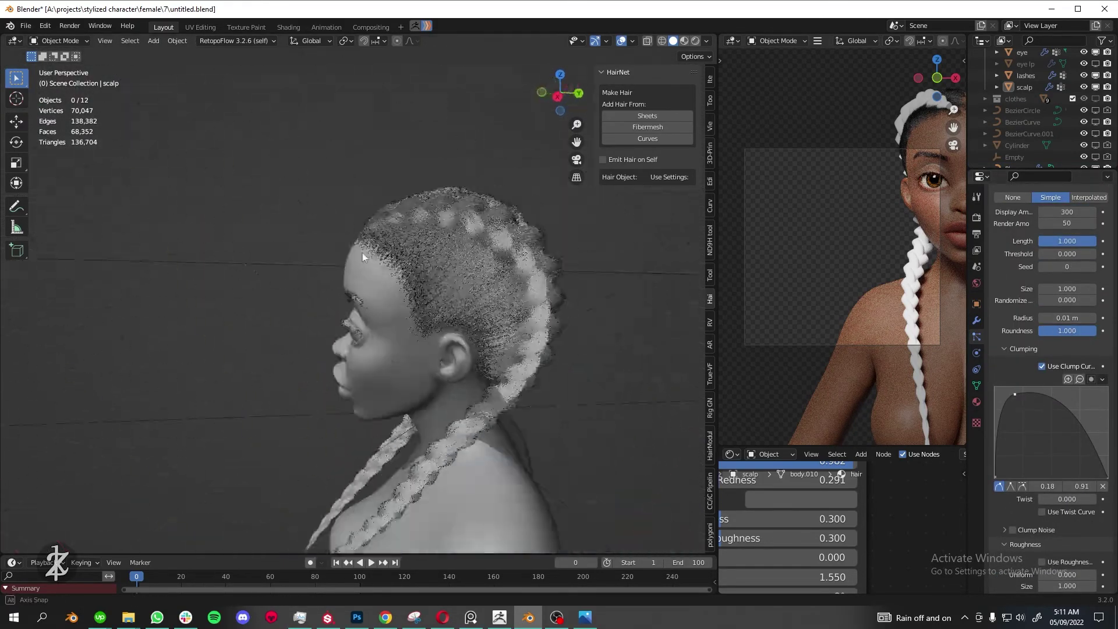
{"action": "left_click_drag", "start_coordinate": [1014, 395], "coordinate": [1025, 396]}
{"action": "left_click", "coordinate": [996, 475]}
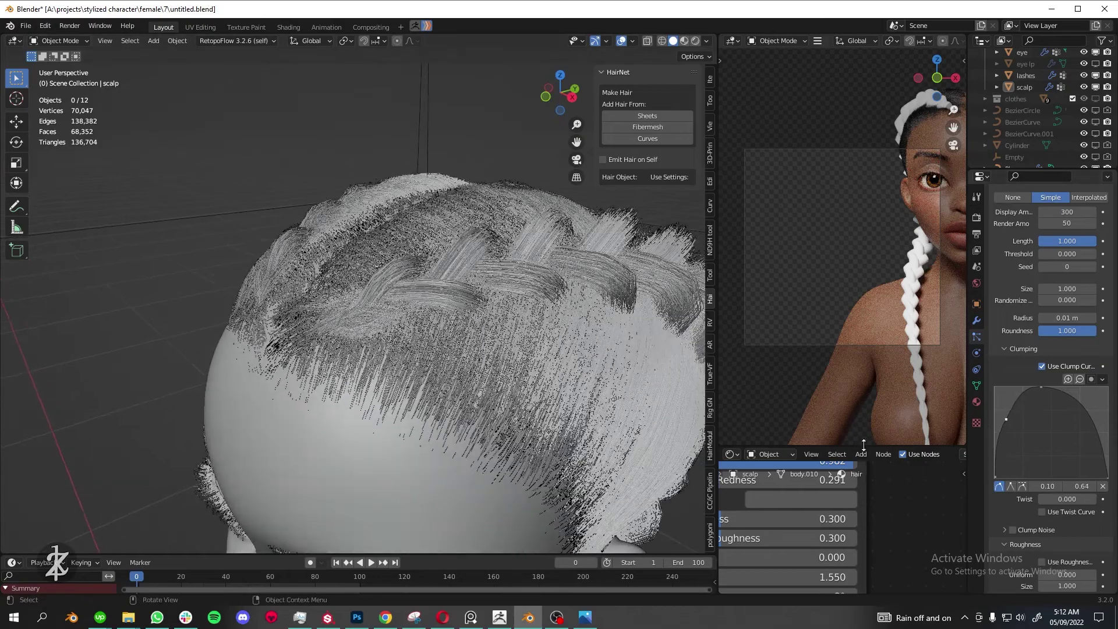
{"action": "left_click_drag", "start_coordinate": [1041, 387], "coordinate": [1020, 387]}
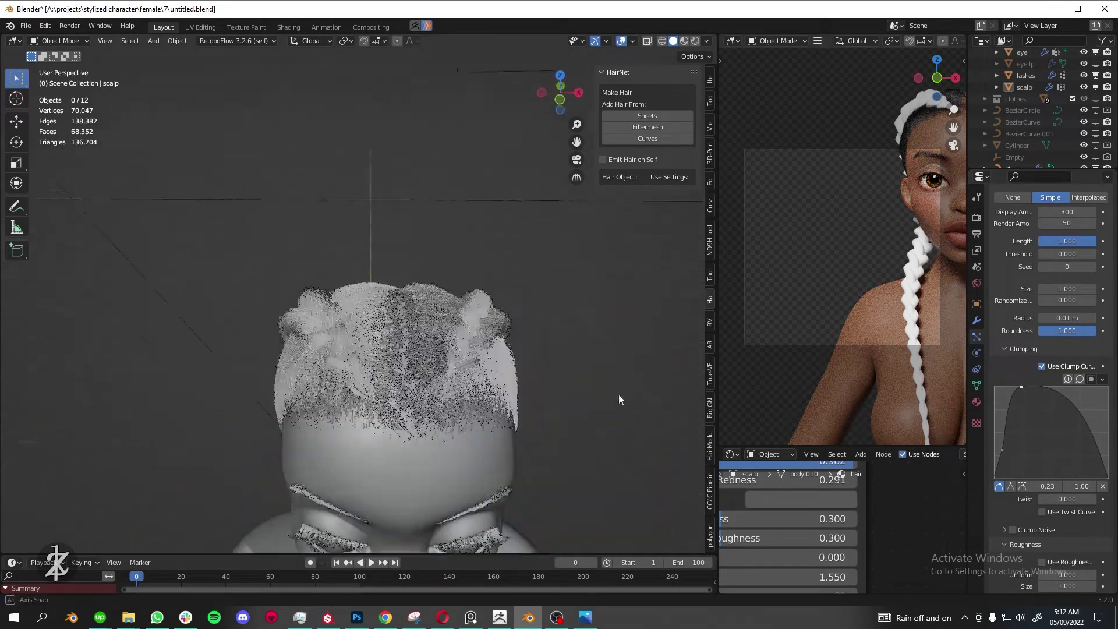
- Widen the rendered preview and view through the scene camera, switching from Camera.003 to Camera.006
{"action": "left_click_drag", "start_coordinate": [718, 291], "coordinate": [544, 291]}
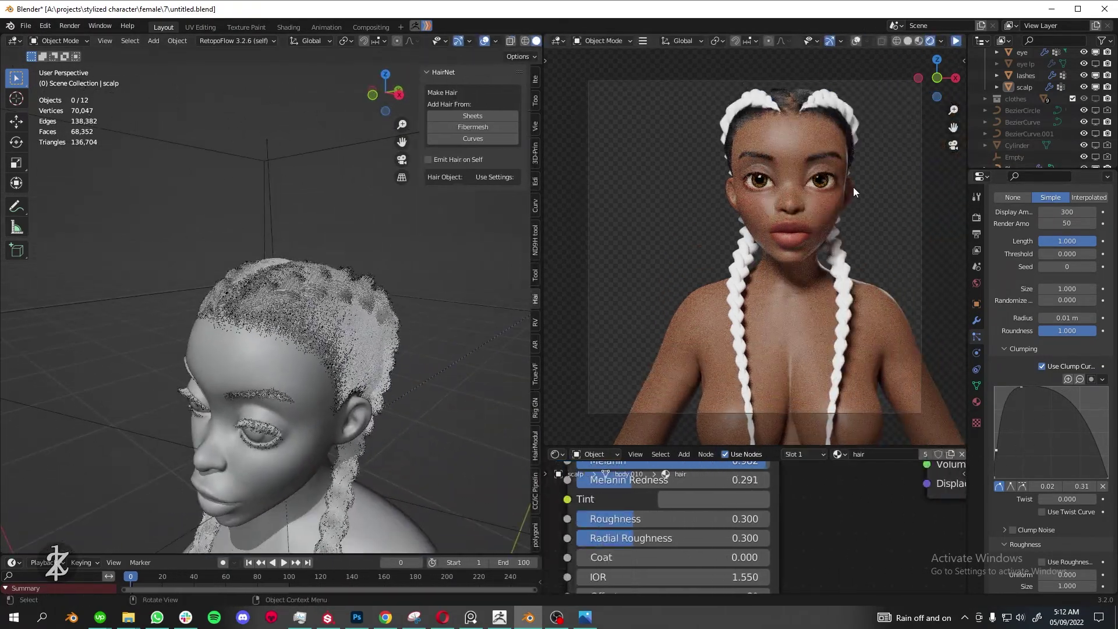
{"action": "left_click", "coordinate": [855, 40]}
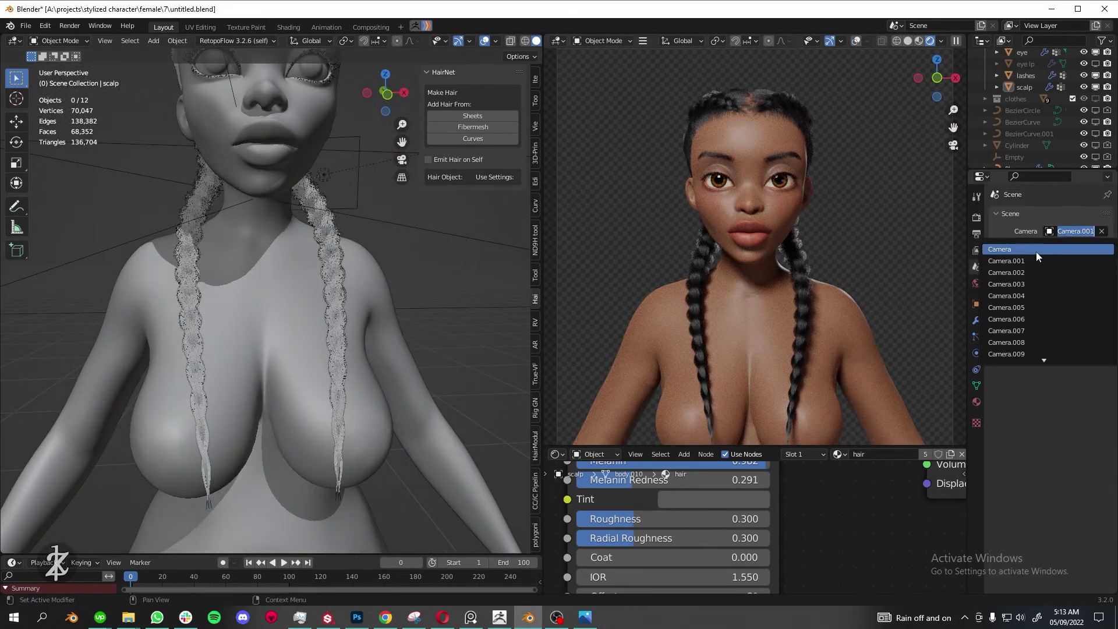
{"action": "left_click", "coordinate": [1036, 251]}
{"action": "left_click", "coordinate": [1076, 231]}
{"action": "left_click", "coordinate": [1025, 283]}
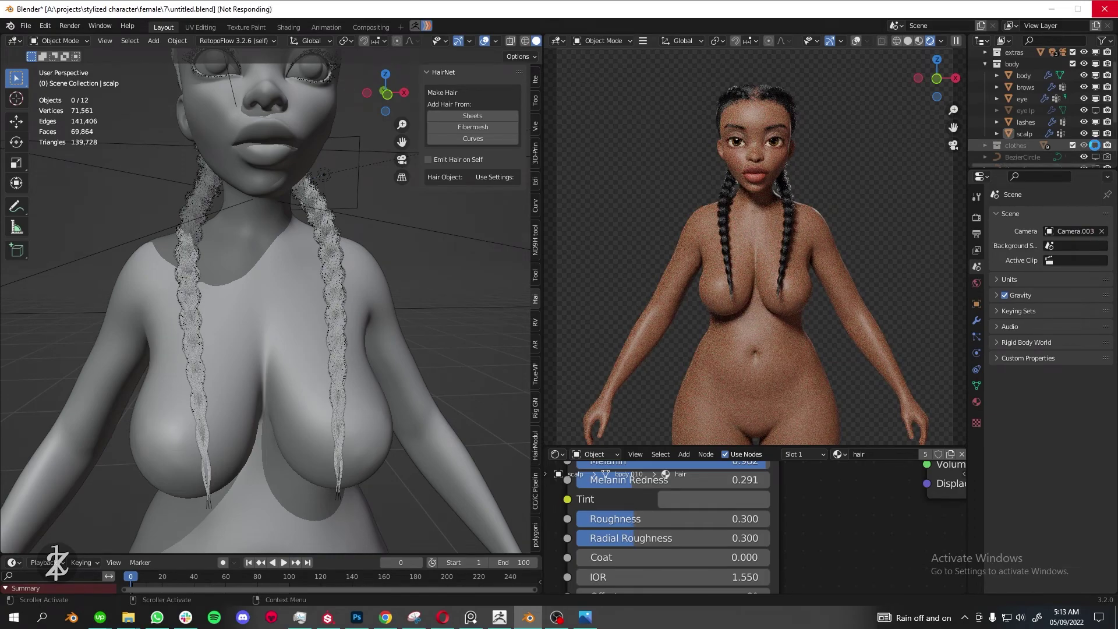
{"action": "left_click", "coordinate": [1077, 231]}
{"action": "left_click", "coordinate": [1033, 342]}
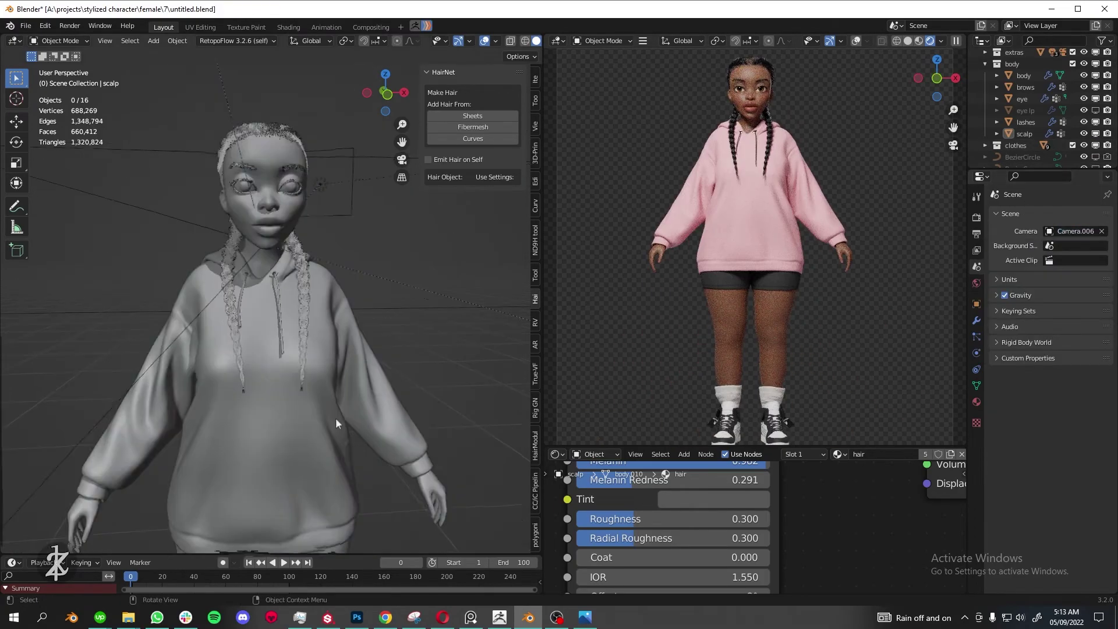
- Sculpt the sock cuffs, toggling between Sculpt and Object Mode and orbiting closely around the legs
{"action": "key", "text": "ctrl+Tab"}
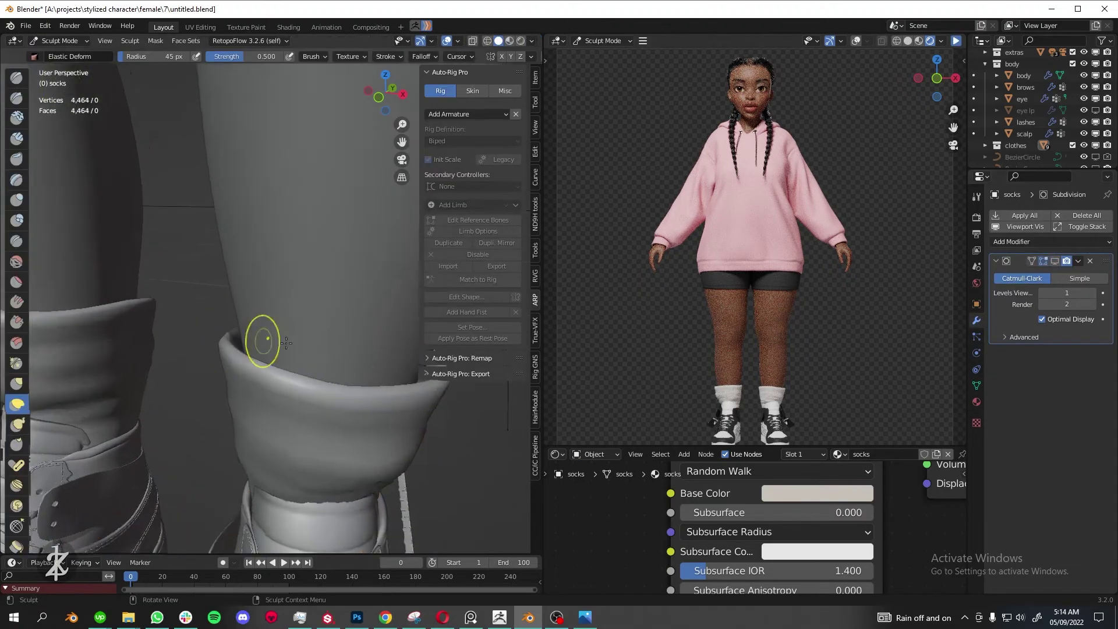
{"action": "left_click_drag", "start_coordinate": [544, 266], "coordinate": [651, 267]}
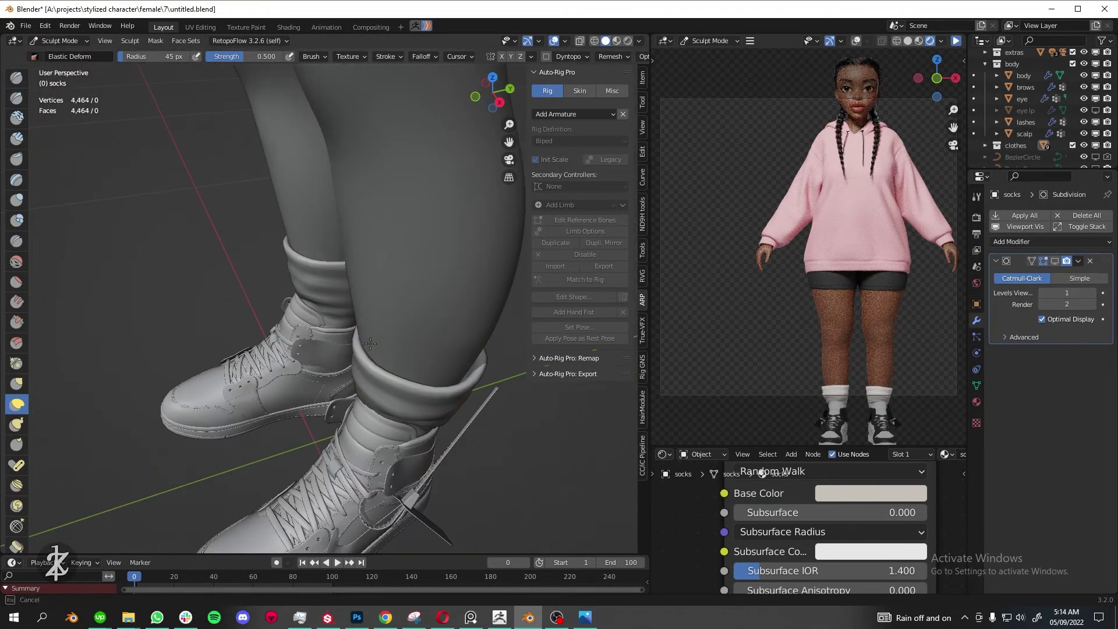
{"action": "mouse_move", "coordinate": [361, 303]}
{"action": "middle_mouse_down"}
{"action": "mouse_move", "coordinate": [343, 371]}
{"action": "mouse_move", "coordinate": [308, 338]}
{"action": "mouse_move", "coordinate": [350, 287]}
{"action": "mouse_move", "coordinate": [237, 324]}
{"action": "mouse_move", "coordinate": [400, 332]}
{"action": "mouse_move", "coordinate": [399, 349]}
{"action": "mouse_move", "coordinate": [280, 451]}
{"action": "mouse_move", "coordinate": [349, 411]}
{"action": "mouse_move", "coordinate": [384, 420]}
{"action": "mouse_move", "coordinate": [295, 392]}
{"action": "mouse_move", "coordinate": [236, 348]}
{"action": "mouse_move", "coordinate": [192, 245]}
{"action": "middle_mouse_up"}
{"action": "left_click", "coordinate": [58, 41]}
{"action": "left_click", "coordinate": [77, 59]}
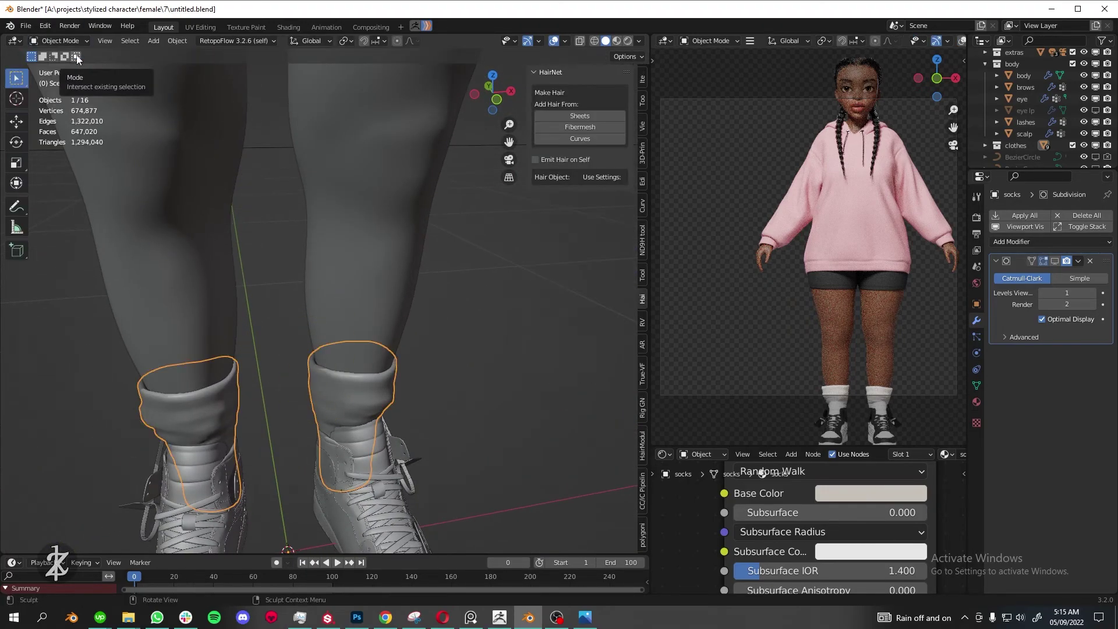
{"action": "scroll", "coordinate": [172, 140], "scroll_direction": "down", "scroll_amount": 3}
{"action": "key", "text": "ctrl+Tab"}
{"action": "mouse_move", "coordinate": [233, 291]}
{"action": "middle_mouse_down"}
{"action": "mouse_move", "coordinate": [279, 379]}
{"action": "mouse_move", "coordinate": [332, 338]}
{"action": "mouse_move", "coordinate": [337, 297]}
{"action": "middle_mouse_up"}
{"action": "scroll", "coordinate": [304, 408], "scroll_direction": "up", "scroll_amount": 3}
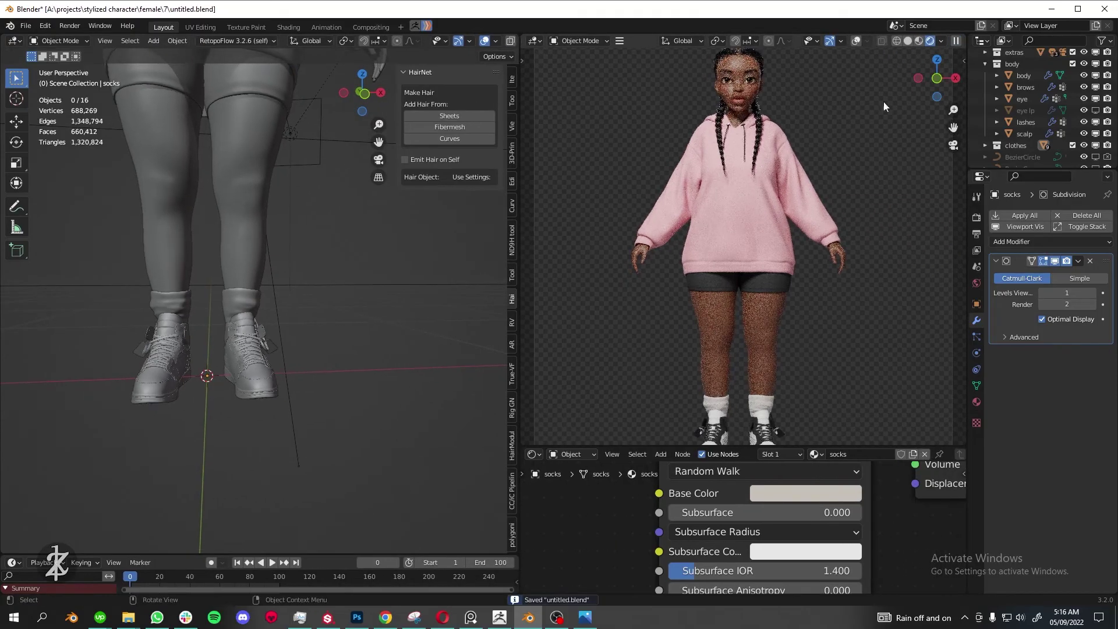
{"action": "scroll", "coordinate": [269, 362], "scroll_direction": "down", "scroll_amount": 3}
- Make Camera the scene camera, reframe the face, and raise the eyes' material Value to 1.000
{"action": "key", "text": "KP_0"}
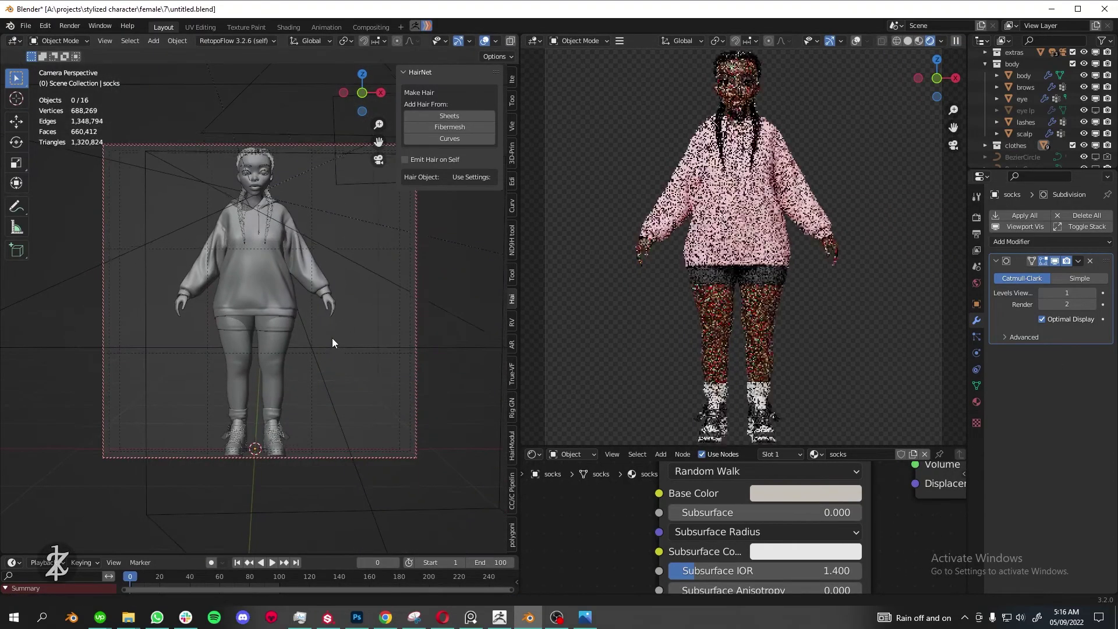
{"action": "left_click", "coordinate": [977, 266]}
{"action": "left_click", "coordinate": [1076, 232]}
{"action": "left_click", "coordinate": [1000, 249]}
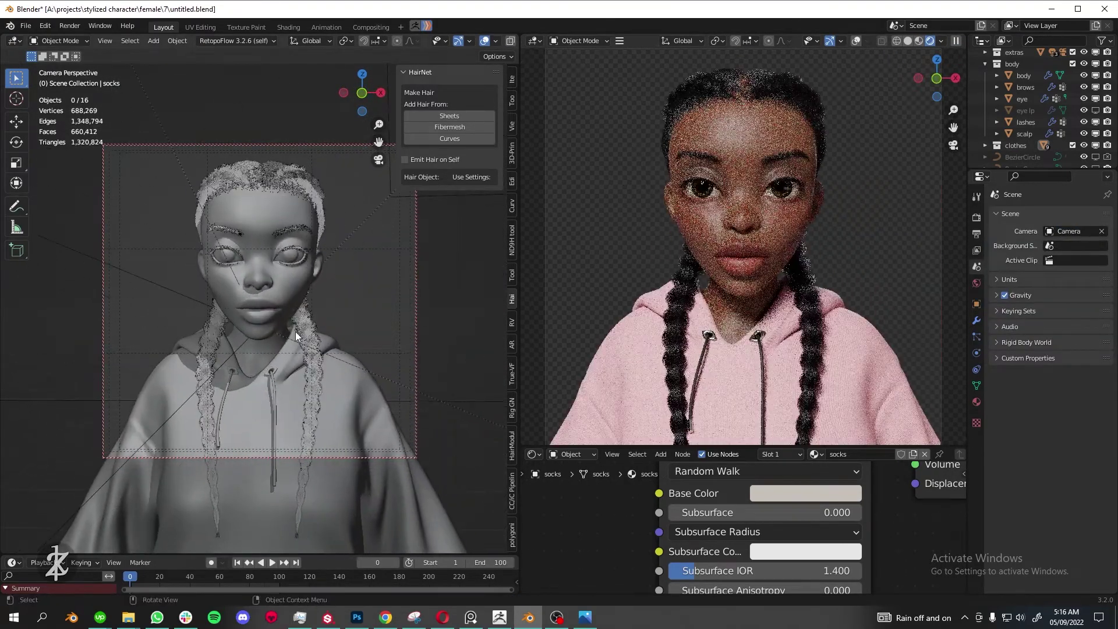
{"action": "mouse_move", "coordinate": [271, 315]}
{"action": "middle_mouse_down"}
{"action": "mouse_move", "coordinate": [302, 333]}
{"action": "mouse_move", "coordinate": [299, 369]}
{"action": "mouse_move", "coordinate": [359, 383]}
{"action": "middle_mouse_up"}
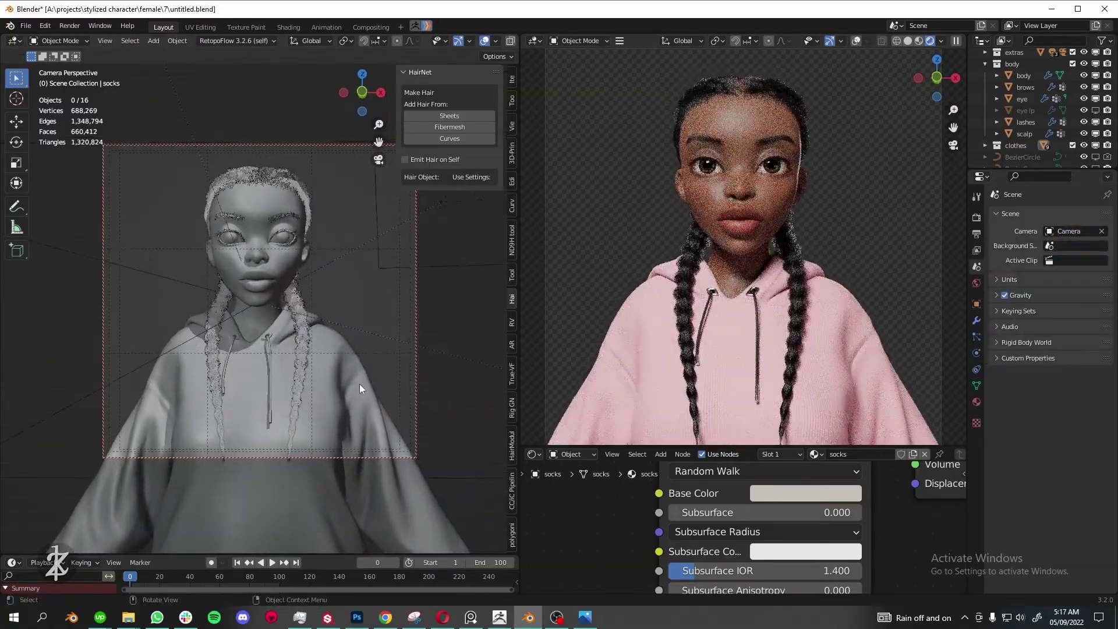
{"action": "left_click", "coordinate": [284, 238]}
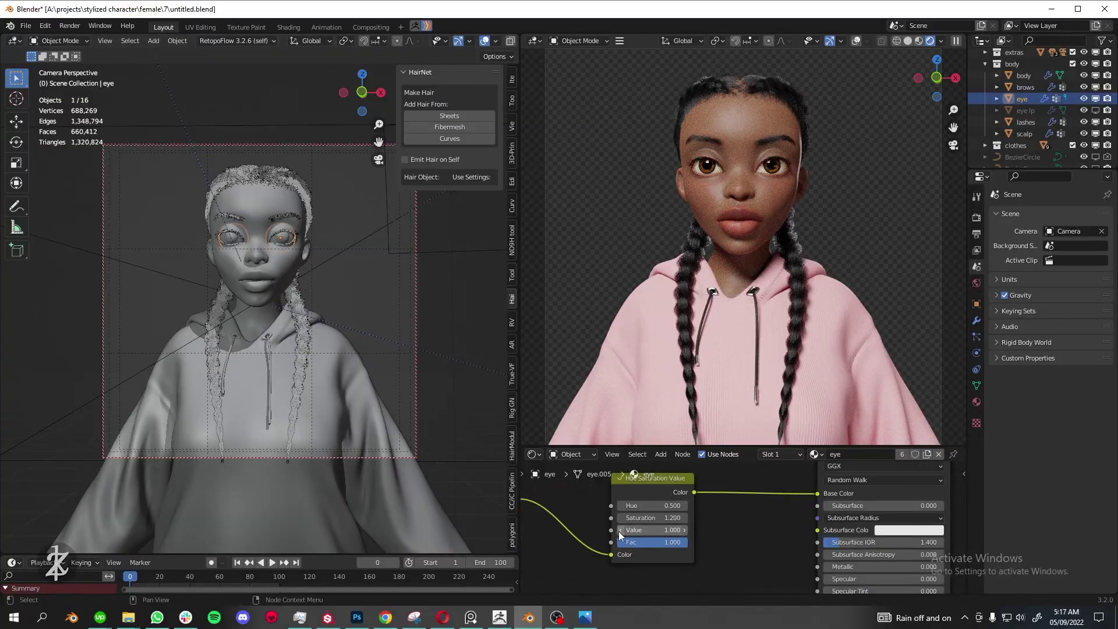
{"action": "left_click", "coordinate": [685, 529]}
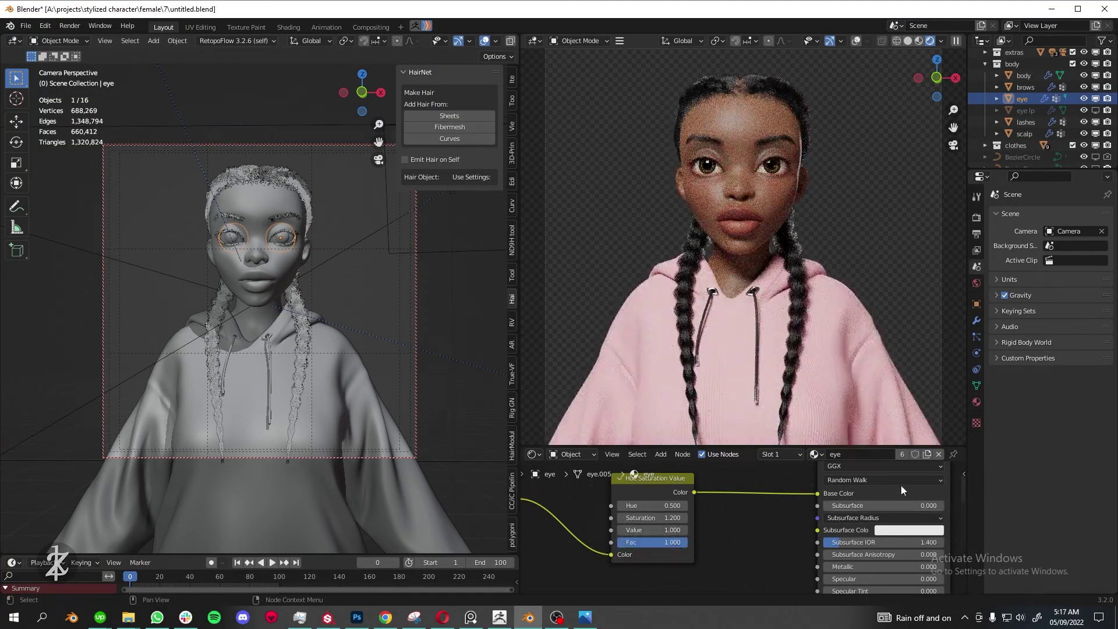
- Try Camera.001, Camera.002 and Camera.004 as the scene camera, undoing back between tries
{"action": "left_click", "coordinate": [1030, 266]}
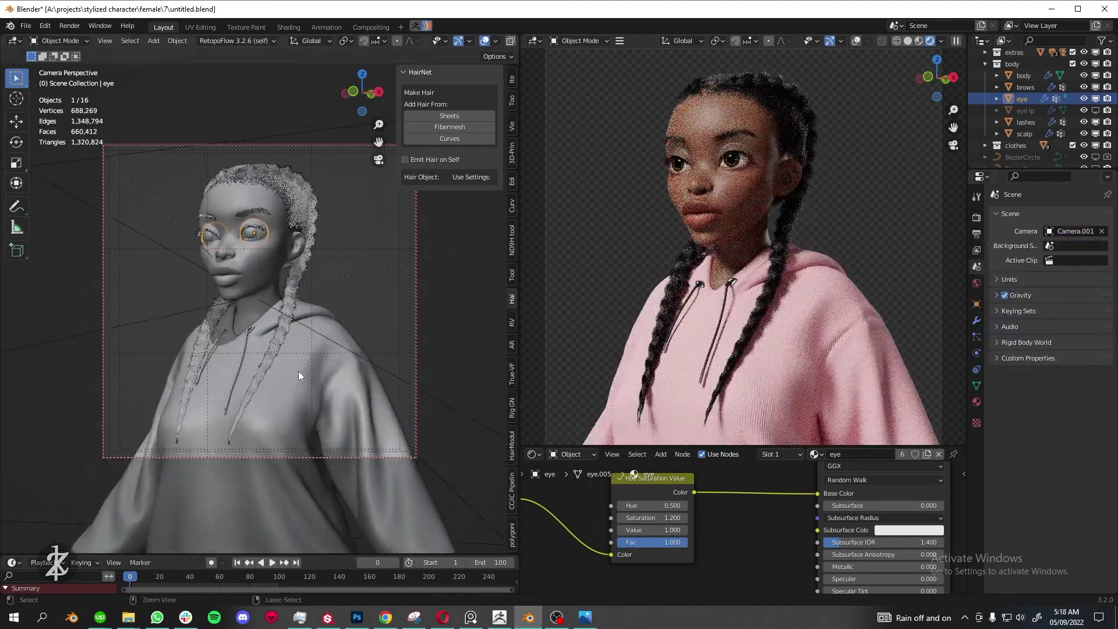
{"action": "key", "text": "ctrl+z"}
{"action": "scroll", "coordinate": [1067, 237], "scroll_direction": "down", "scroll_amount": 1, "text": "ctrl"}
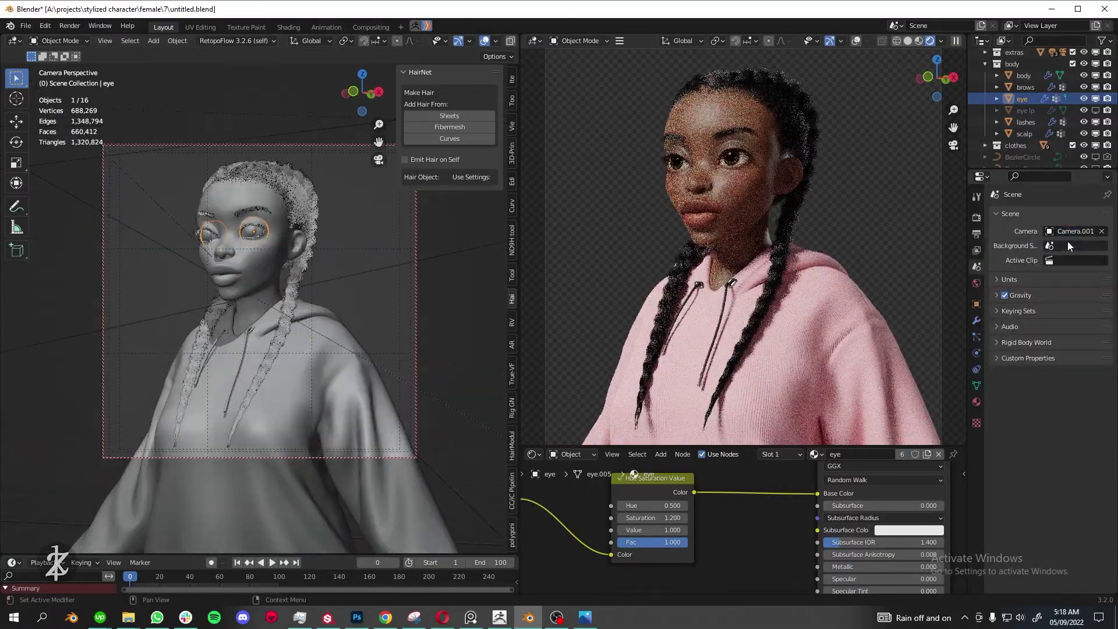
{"action": "scroll", "coordinate": [1067, 237], "scroll_direction": "down", "scroll_amount": 1, "text": "ctrl"}
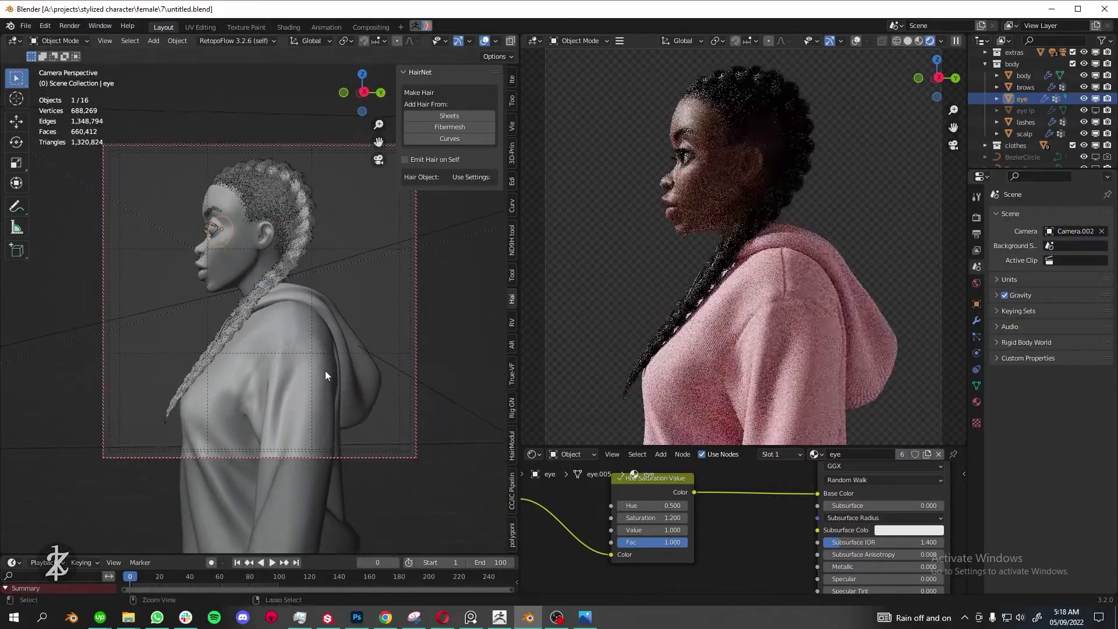
{"action": "scroll", "coordinate": [1068, 231], "scroll_direction": "down", "scroll_amount": 1, "text": "ctrl"}
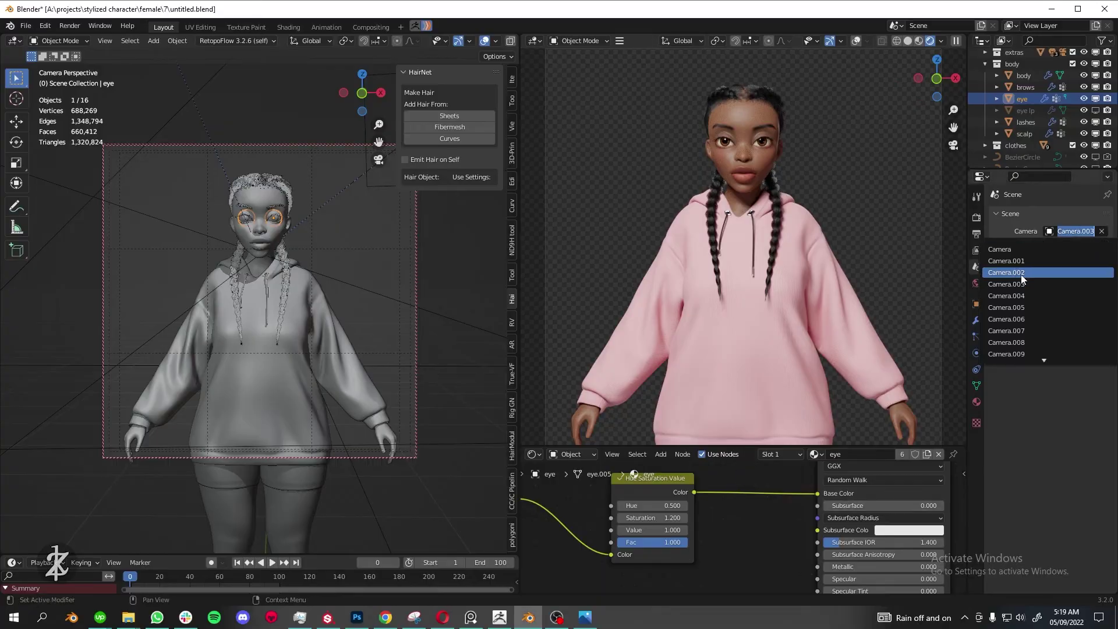
{"action": "left_click", "coordinate": [1022, 274]}
{"action": "key", "text": "ctrl+z"}
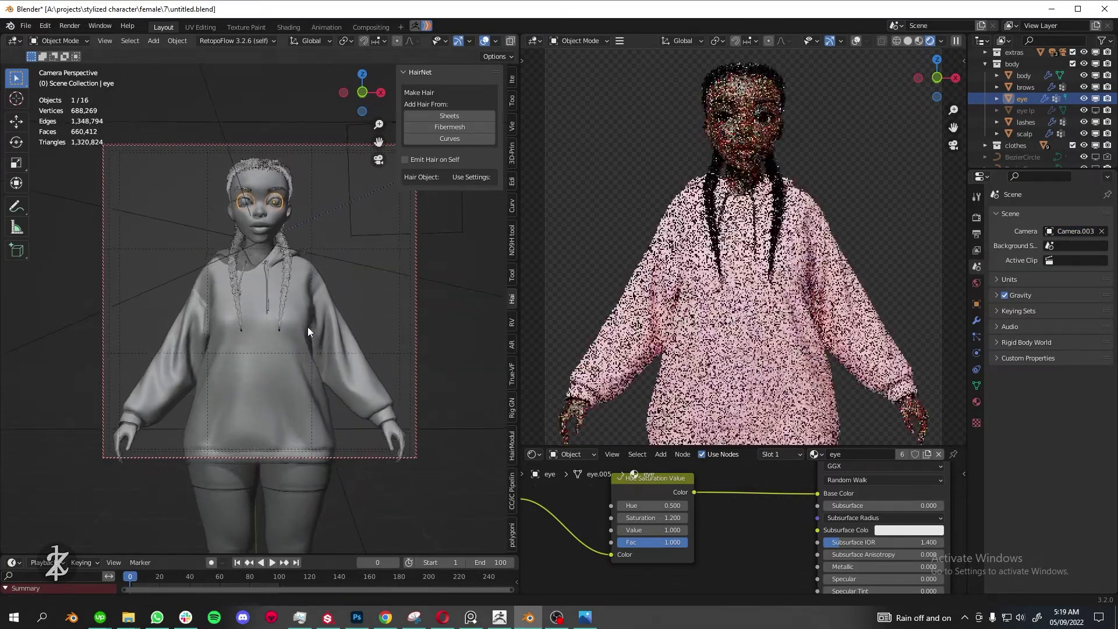
{"action": "left_click", "coordinate": [1038, 295]}
{"action": "scroll", "coordinate": [1061, 111], "scroll_direction": "down", "scroll_amount": 3}
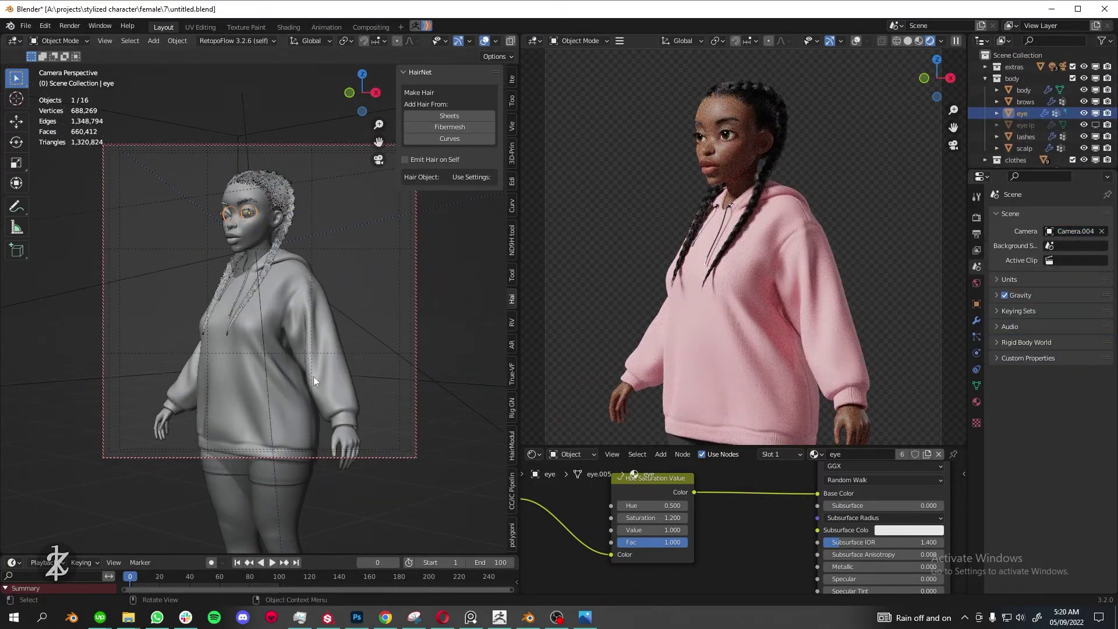
{"action": "middle_click_drag", "start_coordinate": [313, 376], "coordinate": [301, 358]}
- Cycle the scene camera through Camera.005 to Camera.010, then return to Camera's frontal face close-up
{"action": "left_click", "coordinate": [1034, 309]}
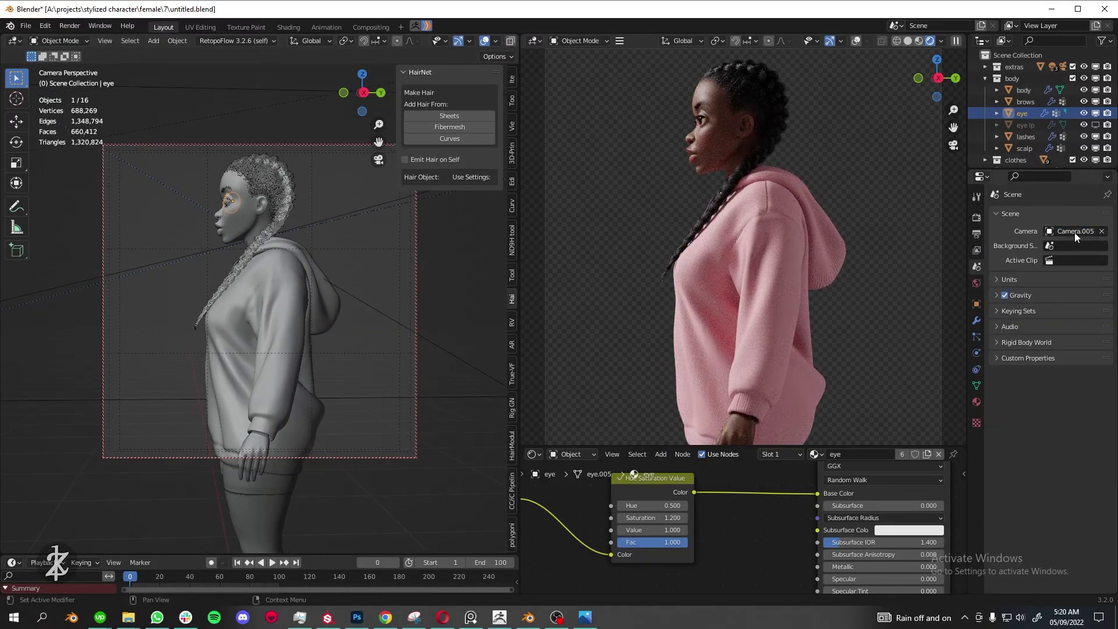
{"action": "left_click", "coordinate": [1013, 318]}
{"action": "left_click", "coordinate": [1075, 231]}
{"action": "left_click", "coordinate": [1028, 335]}
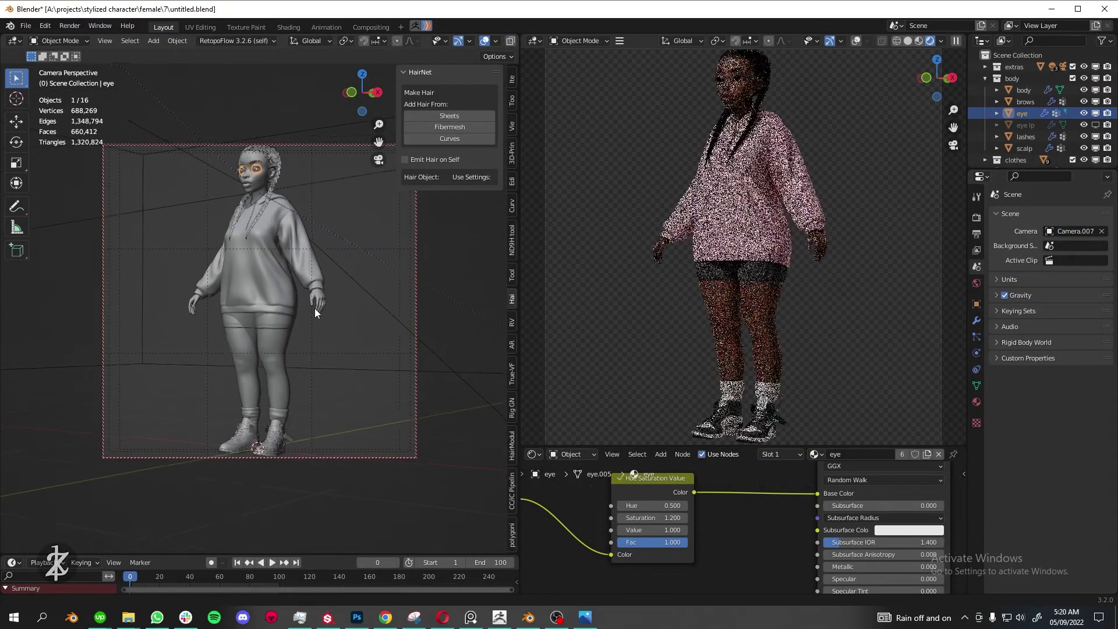
{"action": "left_click", "coordinate": [1026, 343]}
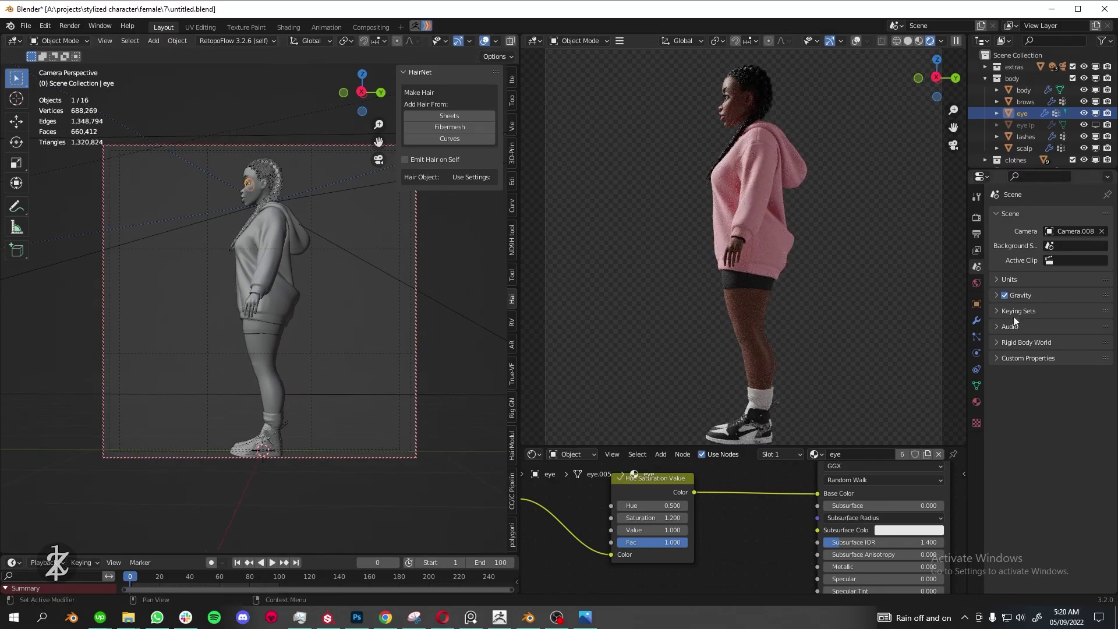
{"action": "left_click", "coordinate": [1076, 232]}
{"action": "left_click", "coordinate": [1023, 342]}
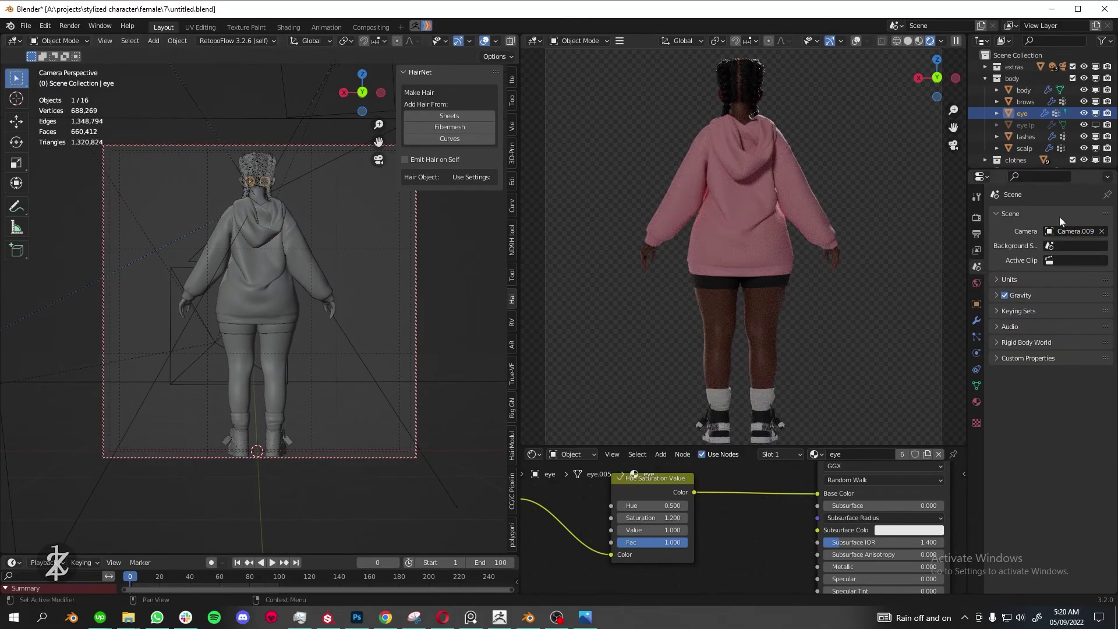
{"action": "left_click", "coordinate": [1075, 231]}
{"action": "left_click", "coordinate": [1025, 349]}
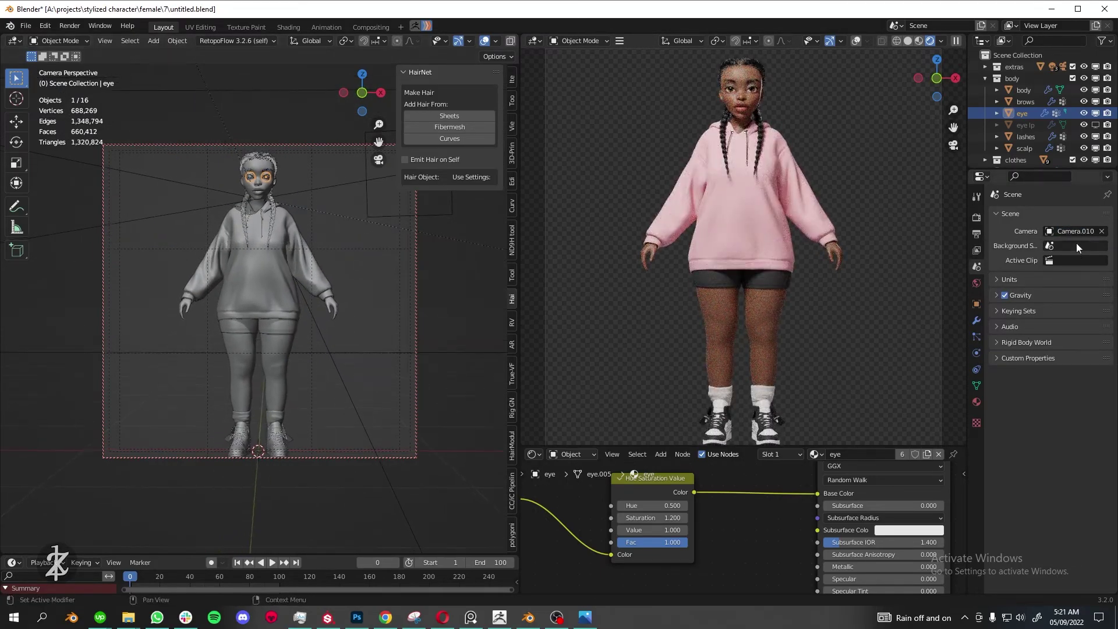
{"action": "left_click", "coordinate": [1075, 232]}
{"action": "left_click", "coordinate": [1025, 343]}
{"action": "left_click", "coordinate": [1075, 231]}
{"action": "left_click", "coordinate": [1025, 344]}
{"action": "middle_click_drag", "start_coordinate": [273, 326], "coordinate": [285, 347]}
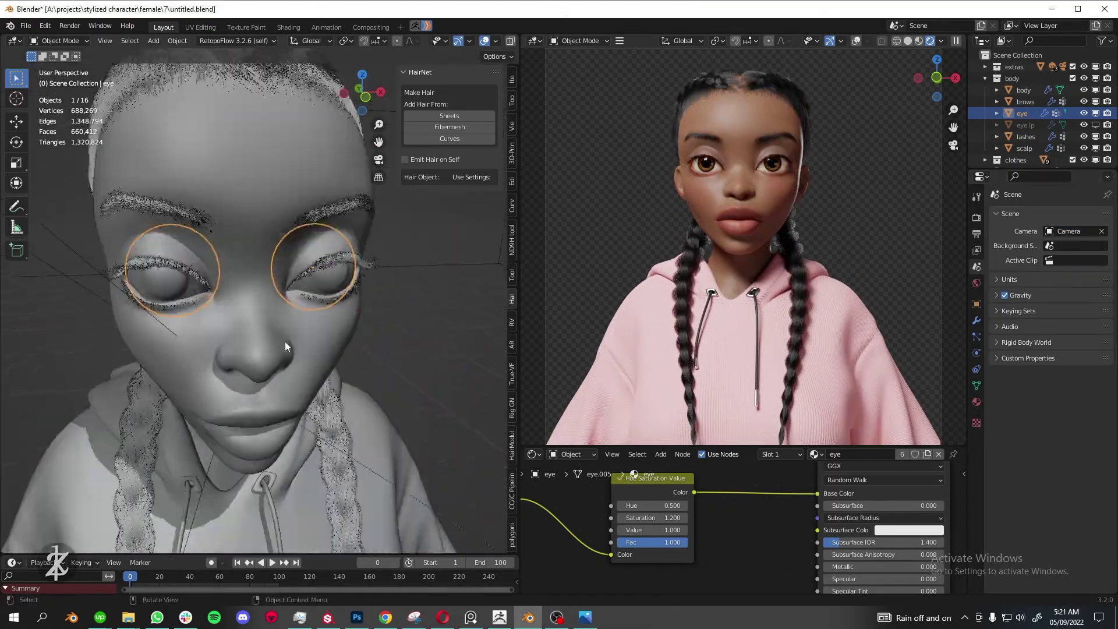
{"action": "scroll", "coordinate": [286, 346], "scroll_direction": "down", "scroll_amount": 5}
{"action": "scroll", "coordinate": [1011, 93], "scroll_direction": "down", "scroll_amount": 3}
- Unhide and delete the stray Cylinder object, then zoom back in close on the face
{"action": "left_click", "coordinate": [1013, 145]}
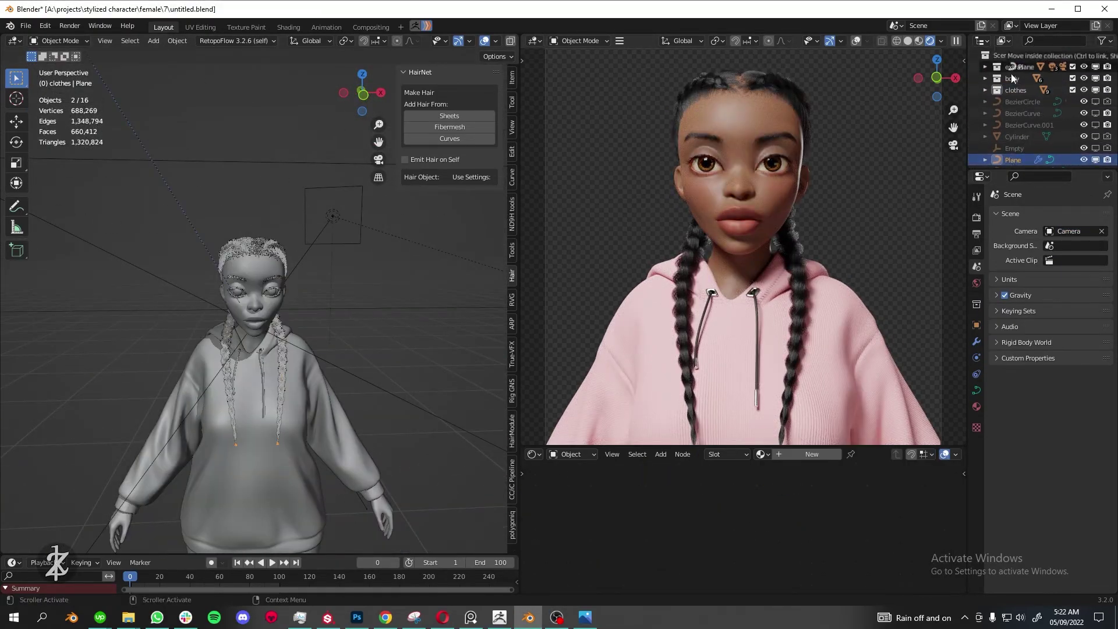
{"action": "left_click", "coordinate": [1107, 133]}
{"action": "left_click", "coordinate": [1016, 134]}
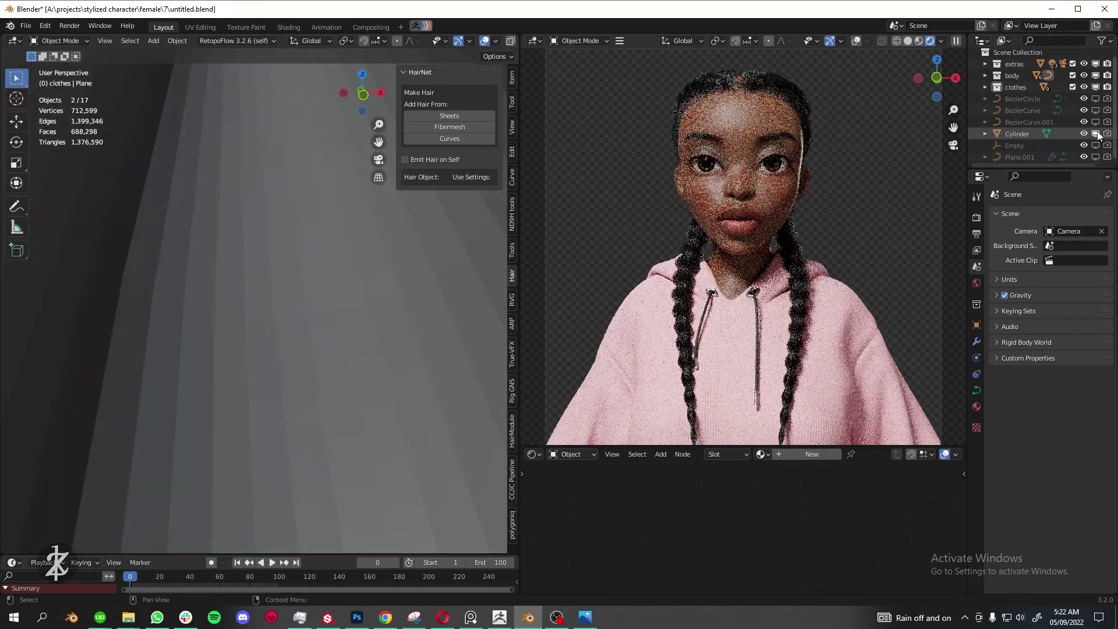
{"action": "key", "text": "KP_Decimal"}
{"action": "key", "text": "Delete"}
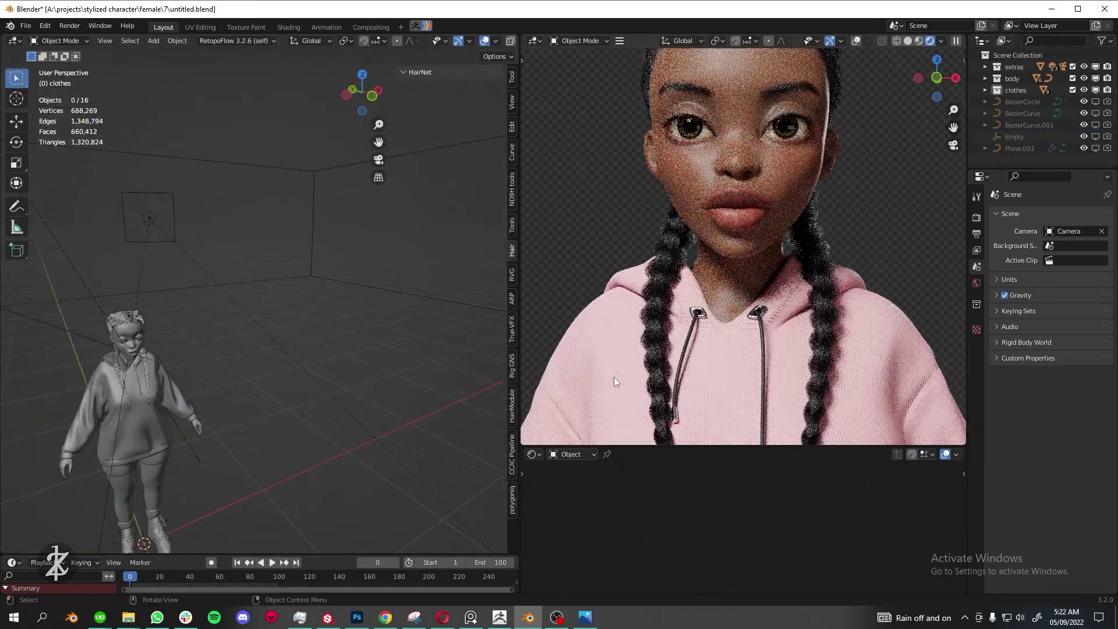
{"action": "middle_click_drag", "start_coordinate": [291, 326], "coordinate": [320, 317]}
{"action": "scroll", "coordinate": [275, 329], "scroll_direction": "up", "scroll_amount": 5}
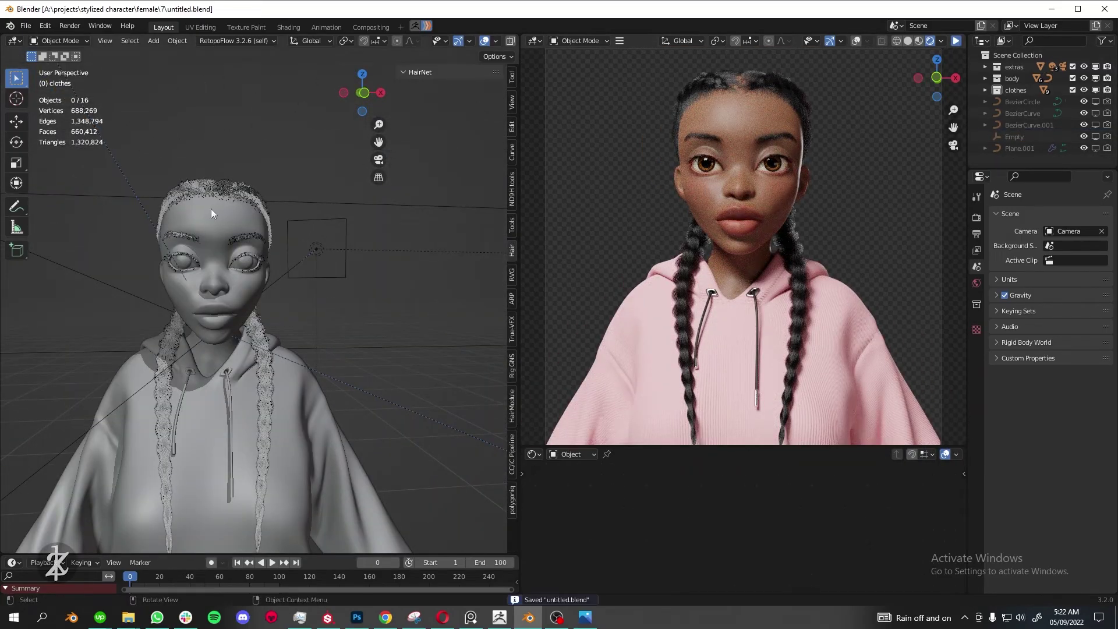
{"action": "middle_click_drag", "start_coordinate": [211, 213], "coordinate": [192, 216]}
{"action": "scroll", "coordinate": [192, 216], "scroll_direction": "up", "scroll_amount": 5}
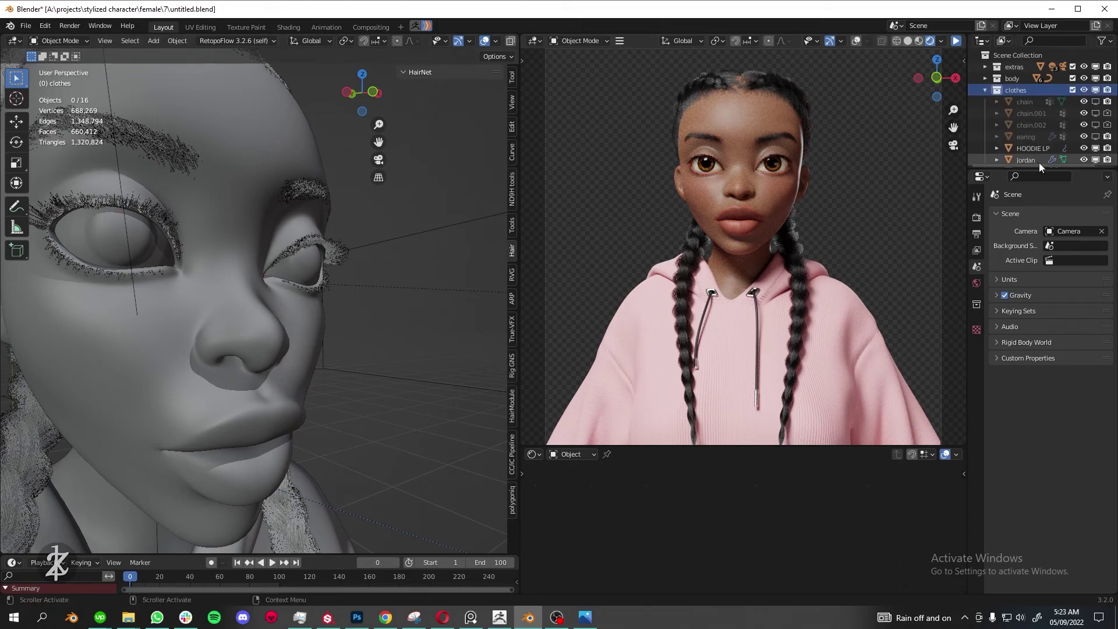
- Scale down the new cylinder and place it on the side of the nose as a stud
{"action": "scroll", "coordinate": [233, 291], "scroll_direction": "up", "scroll_amount": 5}
{"action": "left_click_drag", "start_coordinate": [16, 250], "coordinate": [76, 297]}
{"action": "scroll", "coordinate": [207, 344], "scroll_direction": "up", "scroll_amount": 3}
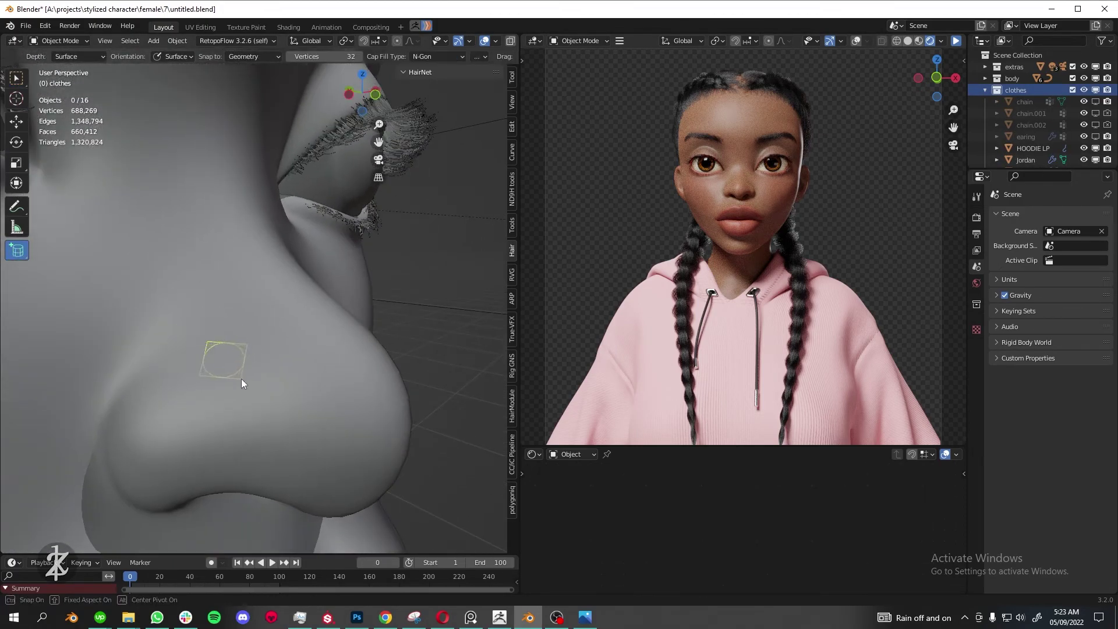
{"action": "key", "text": "s"}
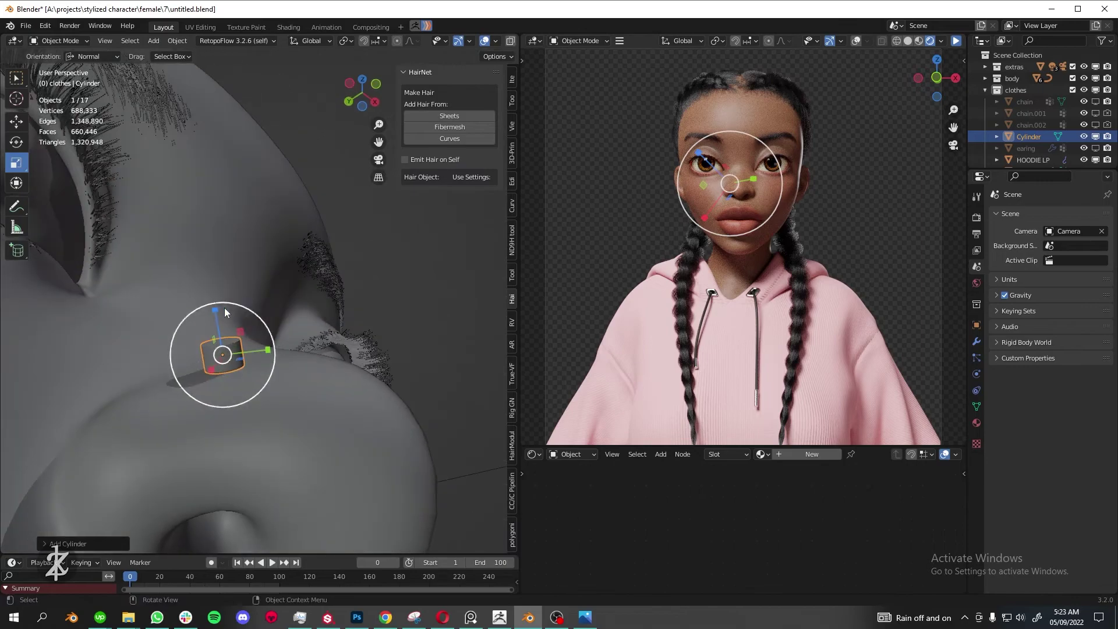
{"action": "scroll", "coordinate": [250, 245], "scroll_direction": "up", "scroll_amount": 3}
{"action": "left_click", "coordinate": [278, 263]}
{"action": "middle_click_drag", "start_coordinate": [278, 264], "coordinate": [256, 186]}
{"action": "left_click", "coordinate": [16, 183]}
{"action": "left_click", "coordinate": [93, 56]}
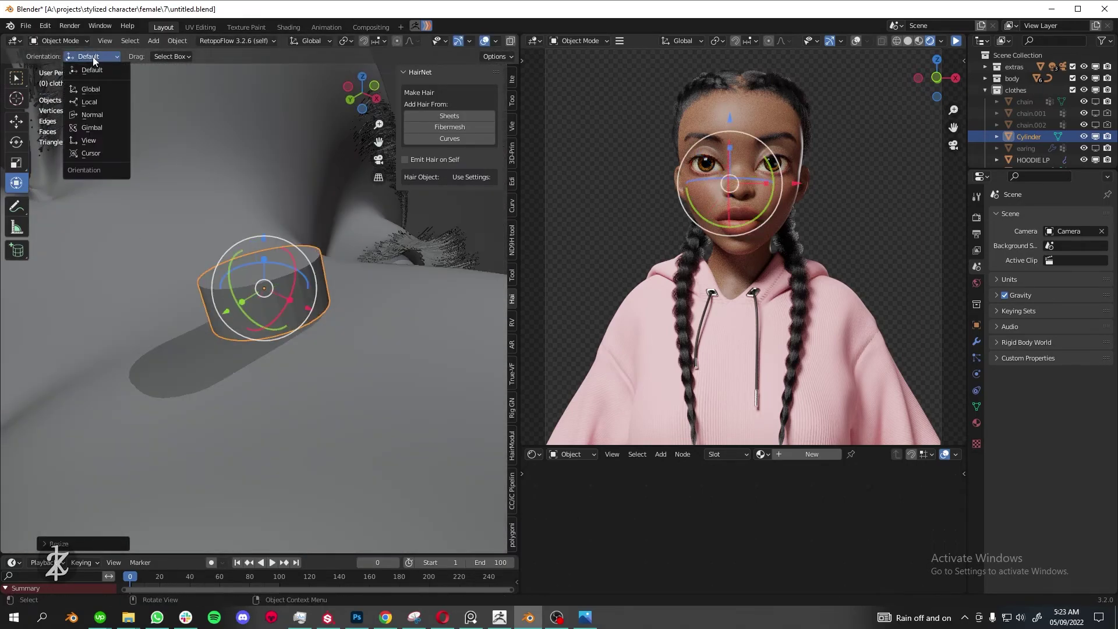
{"action": "left_click", "coordinate": [244, 232]}
{"action": "middle_click_drag", "start_coordinate": [244, 232], "coordinate": [250, 245]}
- Bevel the rim of the cylinder's top face to shape the nose stud
{"action": "key", "text": "Tab"}
{"action": "scroll", "coordinate": [253, 307], "scroll_direction": "up", "scroll_amount": 3}
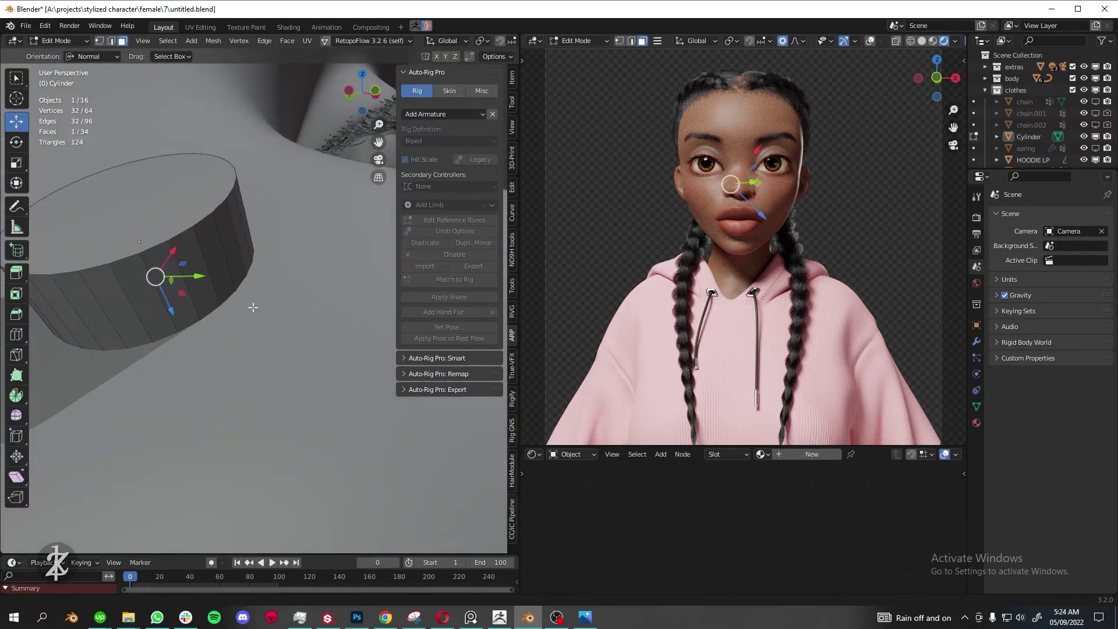
{"action": "left_click_drag", "start_coordinate": [517, 141], "coordinate": [635, 141]}
{"action": "mouse_move", "coordinate": [279, 273]}
{"action": "middle_mouse_down"}
{"action": "mouse_move", "coordinate": [263, 273]}
{"action": "mouse_move", "coordinate": [242, 307]}
{"action": "middle_mouse_up"}
{"action": "left_click", "coordinate": [243, 307]}
{"action": "key", "text": "ctrl+b"}
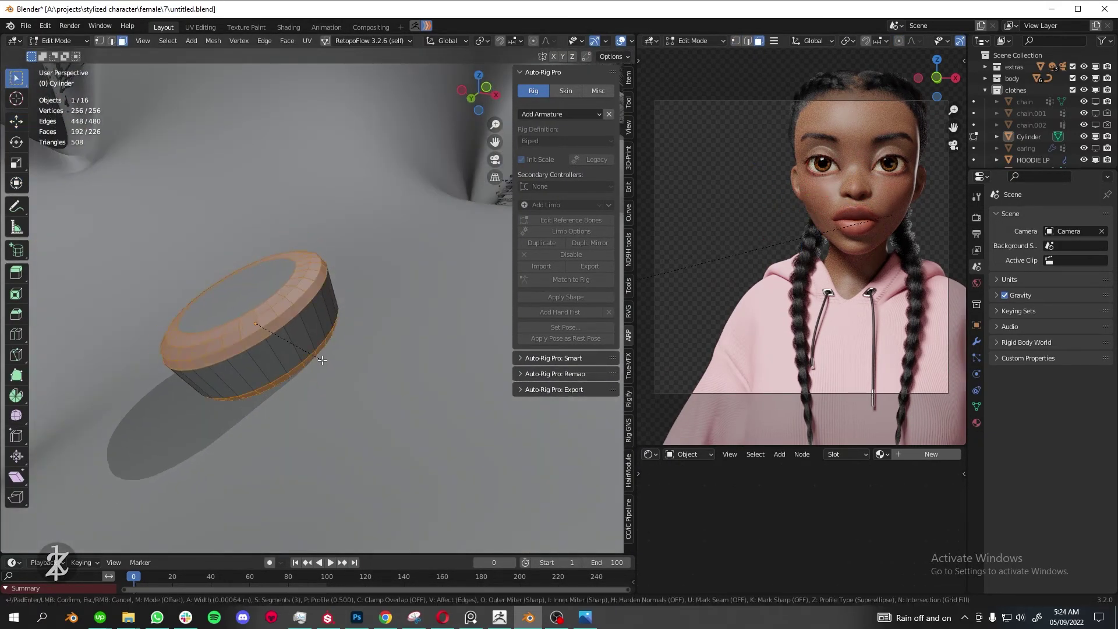
{"action": "left_click", "coordinate": [322, 361]}
{"action": "key", "text": "Tab"}
{"action": "middle_click_drag", "start_coordinate": [322, 360], "coordinate": [303, 315]}
- Give the nose stud a new gold material, Material.004
{"action": "scroll", "coordinate": [303, 317], "scroll_direction": "up", "scroll_amount": 3}
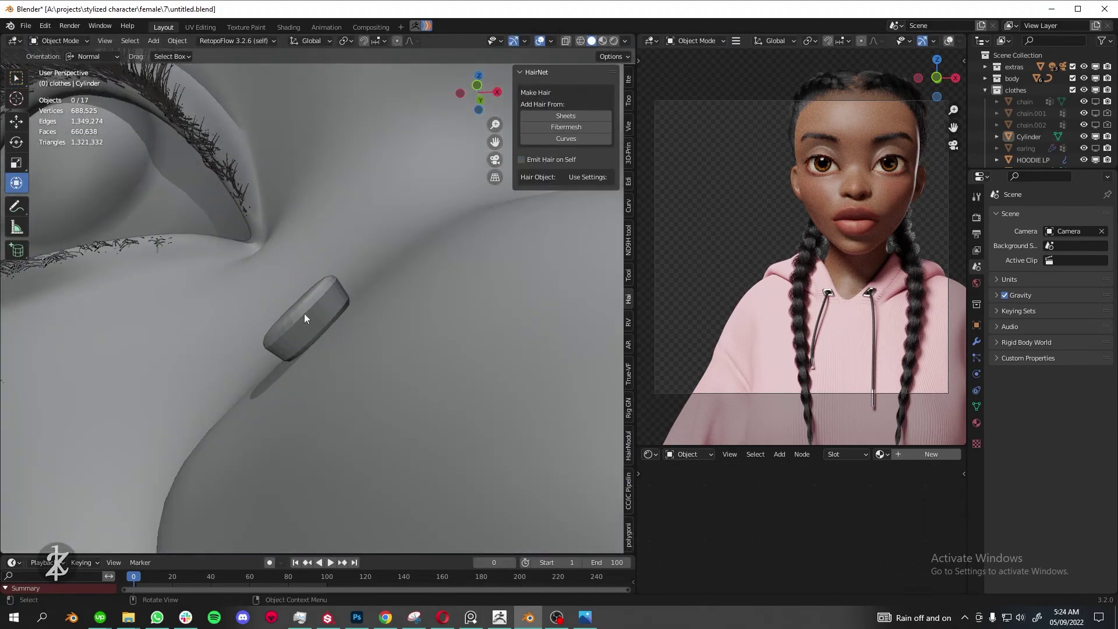
{"action": "left_click", "coordinate": [304, 318]}
{"action": "left_click", "coordinate": [976, 342]}
{"action": "left_click", "coordinate": [1042, 266]}
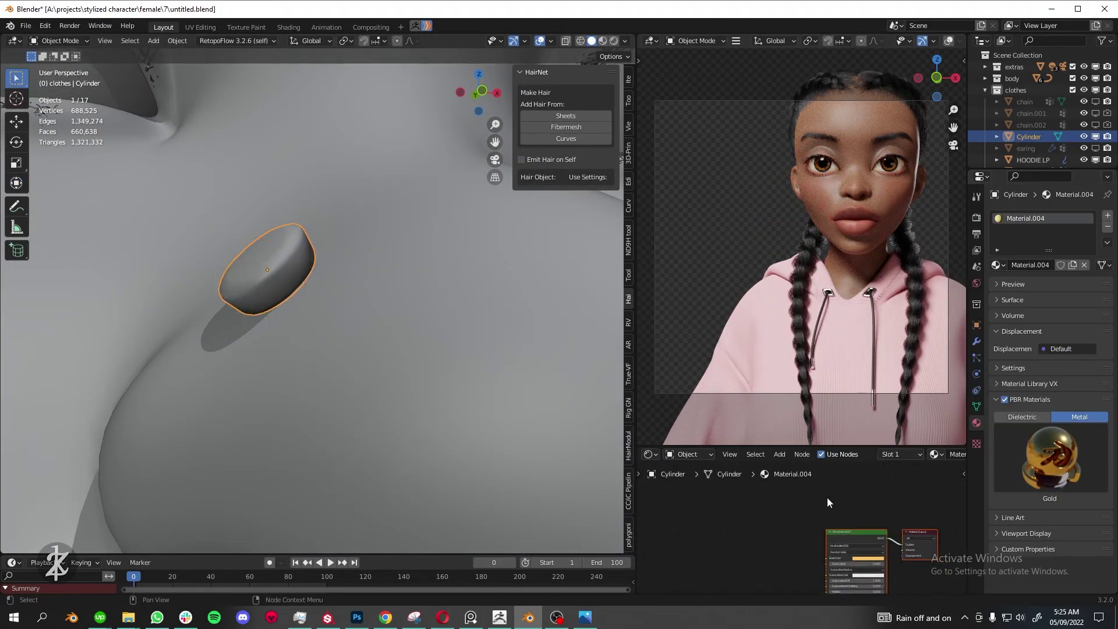
{"action": "left_click_drag", "start_coordinate": [637, 291], "coordinate": [499, 291]}
{"action": "left_click", "coordinate": [976, 267]}
- Select the eyelashes and scroll to their Hair Shape settings
{"action": "scroll", "coordinate": [728, 262], "scroll_direction": "up", "scroll_amount": 5}
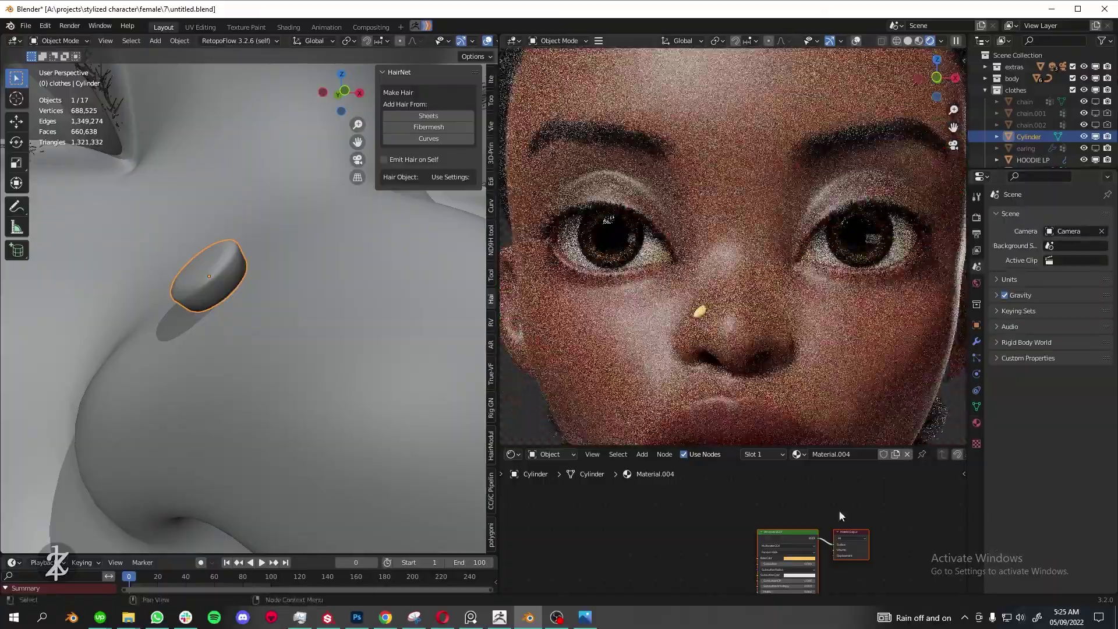
{"action": "scroll", "coordinate": [815, 518], "scroll_direction": "up", "scroll_amount": 4}
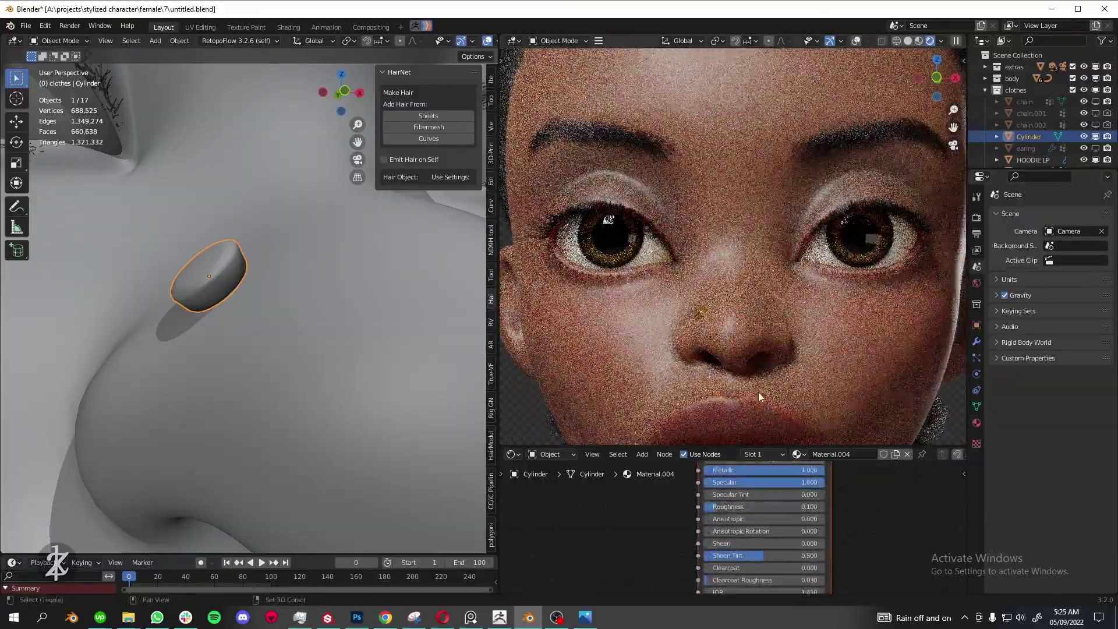
{"action": "scroll", "coordinate": [735, 294], "scroll_direction": "up", "scroll_amount": 3}
{"action": "left_click", "coordinate": [735, 294]}
{"action": "scroll", "coordinate": [767, 288], "scroll_direction": "down", "scroll_amount": 6}
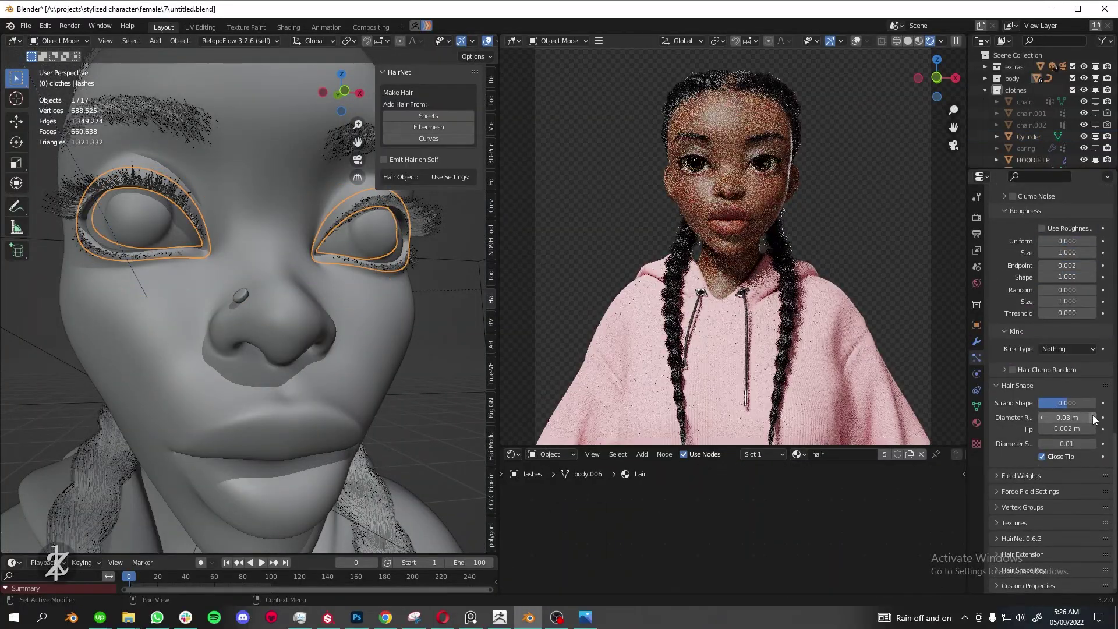
- Select the eyebrows, frame them, and switch them into Sculpt Mode
{"action": "scroll", "coordinate": [738, 174], "scroll_direction": "up", "scroll_amount": 3}
{"action": "scroll", "coordinate": [738, 173], "scroll_direction": "up", "scroll_amount": 4}
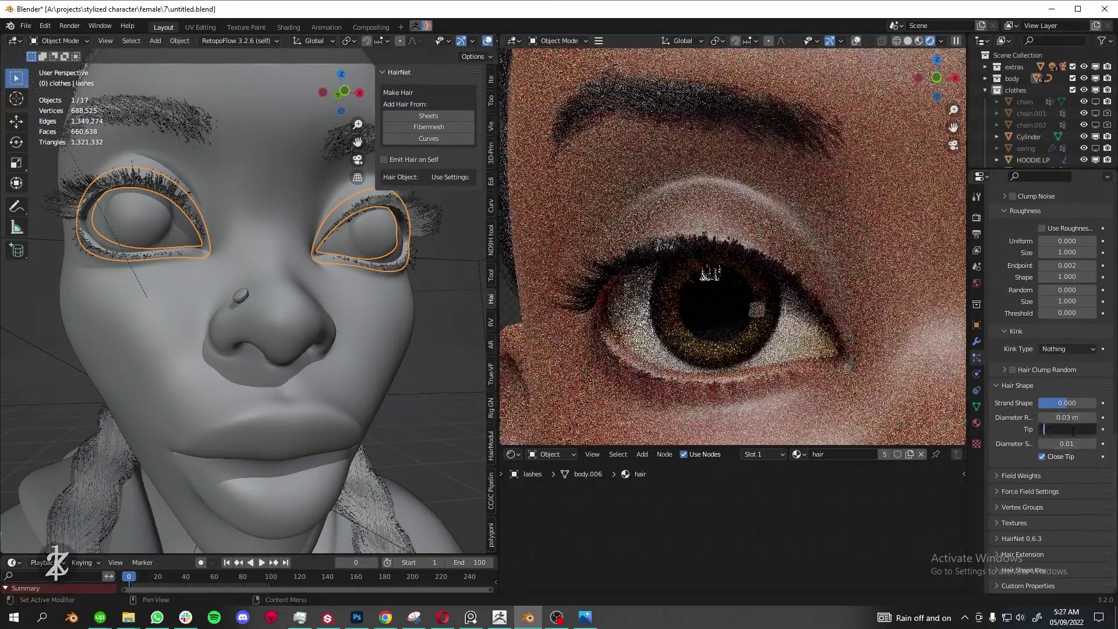
{"action": "scroll", "coordinate": [268, 309], "scroll_direction": "down", "scroll_amount": 4}
{"action": "left_click", "coordinate": [262, 232]}
{"action": "key", "text": "KP_Decimal"}
{"action": "left_click", "coordinate": [60, 40]}
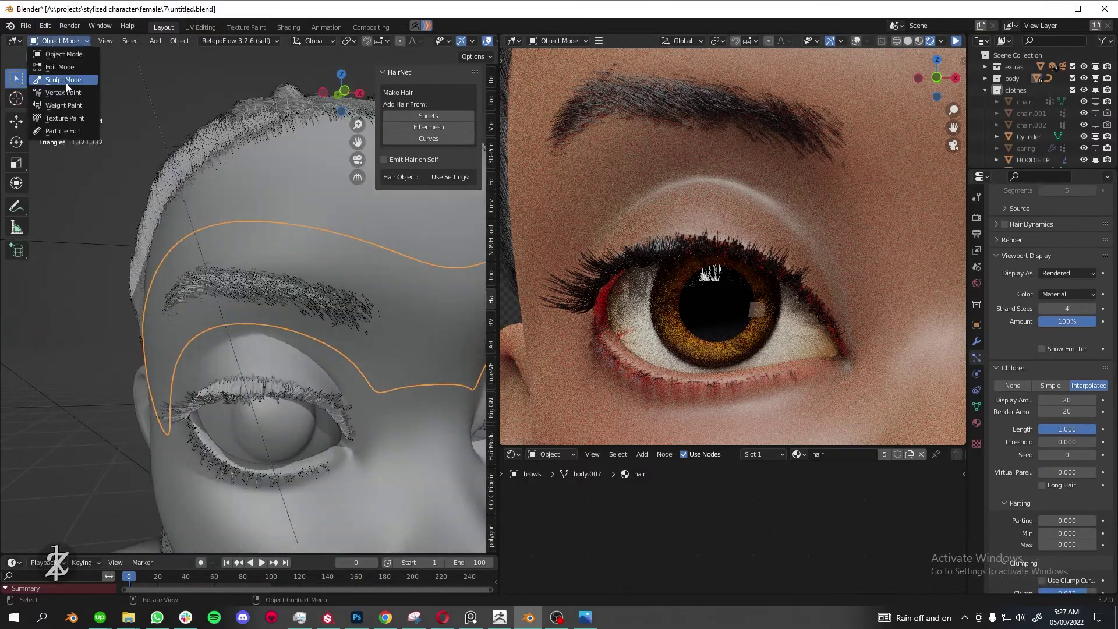
{"action": "left_click", "coordinate": [58, 76]}
- Inspect the brows in Sculpt Mode from several angles, then return to Object Mode
{"action": "mouse_move", "coordinate": [215, 292]}
{"action": "middle_mouse_down"}
{"action": "mouse_move", "coordinate": [175, 315]}
{"action": "mouse_move", "coordinate": [249, 295]}
{"action": "mouse_move", "coordinate": [158, 341]}
{"action": "middle_mouse_up"}
{"action": "scroll", "coordinate": [174, 314], "scroll_direction": "down", "scroll_amount": 3}
{"action": "scroll", "coordinate": [152, 329], "scroll_direction": "up", "scroll_amount": 4}
{"action": "scroll", "coordinate": [250, 295], "scroll_direction": "down", "scroll_amount": 2}
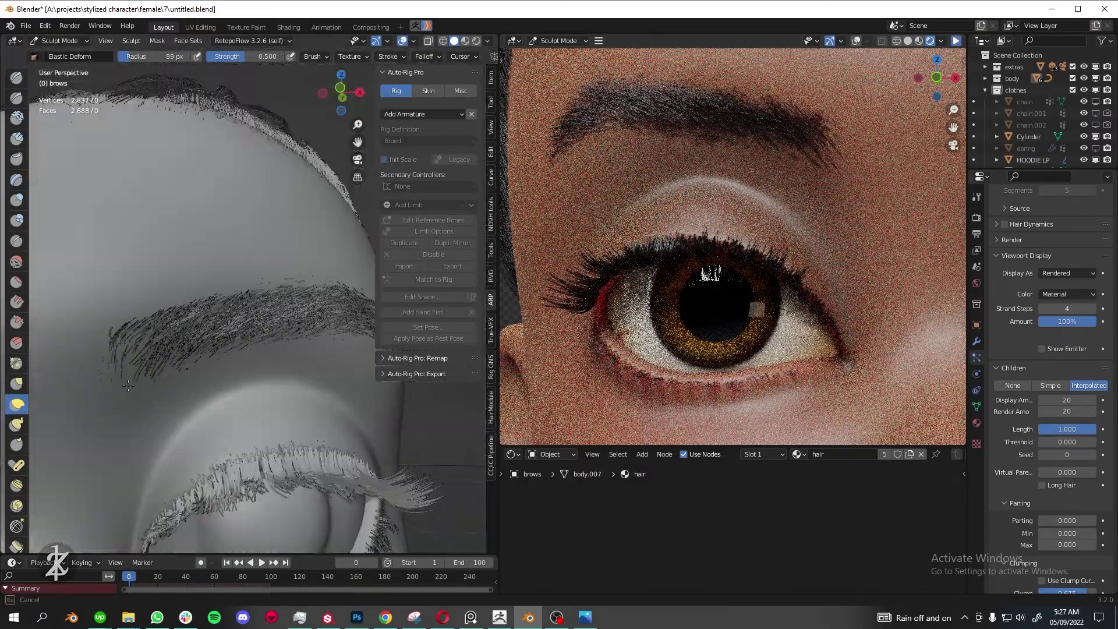
{"action": "scroll", "coordinate": [158, 340], "scroll_direction": "up", "scroll_amount": 3}
{"action": "scroll", "coordinate": [159, 340], "scroll_direction": "down", "scroll_amount": 4}
{"action": "key", "text": "ctrl+Tab"}
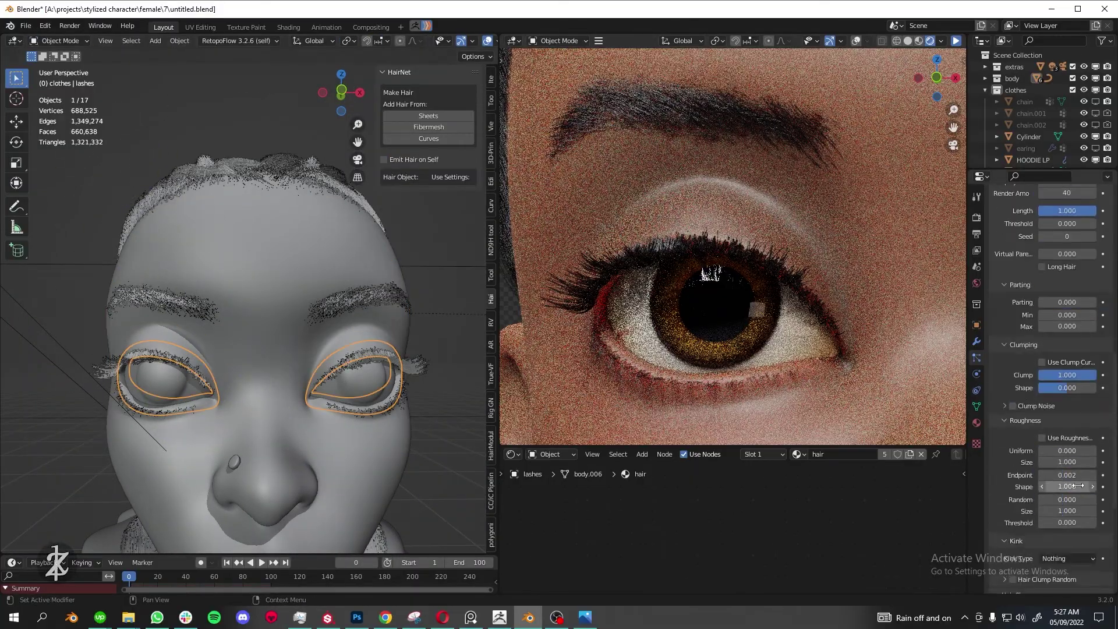
- View the scene through the camera and bring up the scene camera list
{"action": "scroll", "coordinate": [763, 288], "scroll_direction": "down", "scroll_amount": 4}
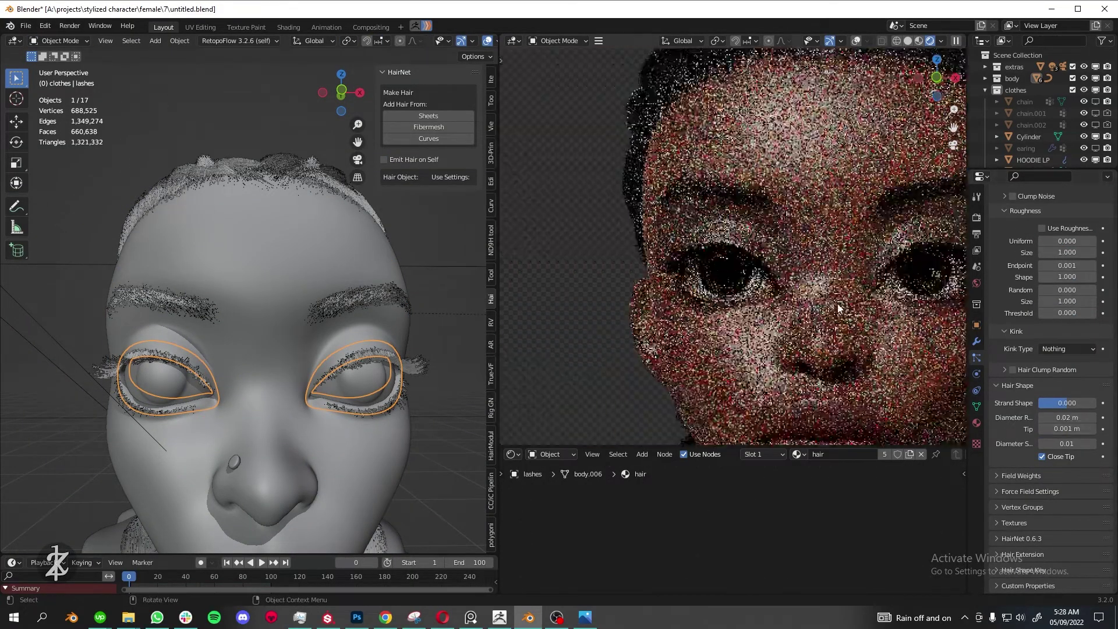
{"action": "scroll", "coordinate": [763, 287], "scroll_direction": "up", "scroll_amount": 4}
{"action": "scroll", "coordinate": [763, 286], "scroll_direction": "up", "scroll_amount": 2}
{"action": "key", "text": "Home"}
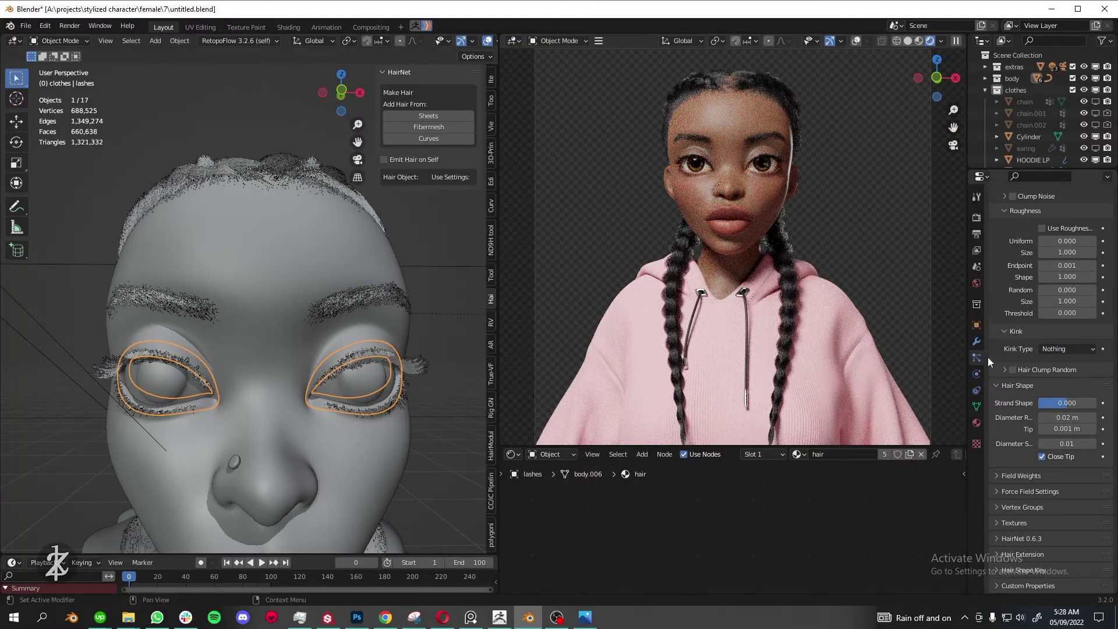
{"action": "left_click", "coordinate": [977, 266]}
{"action": "left_click", "coordinate": [1075, 231]}
- Make Camera.001 the scene camera, then scale and rotate the wing earring 90 degrees
{"action": "left_click", "coordinate": [1018, 259]}
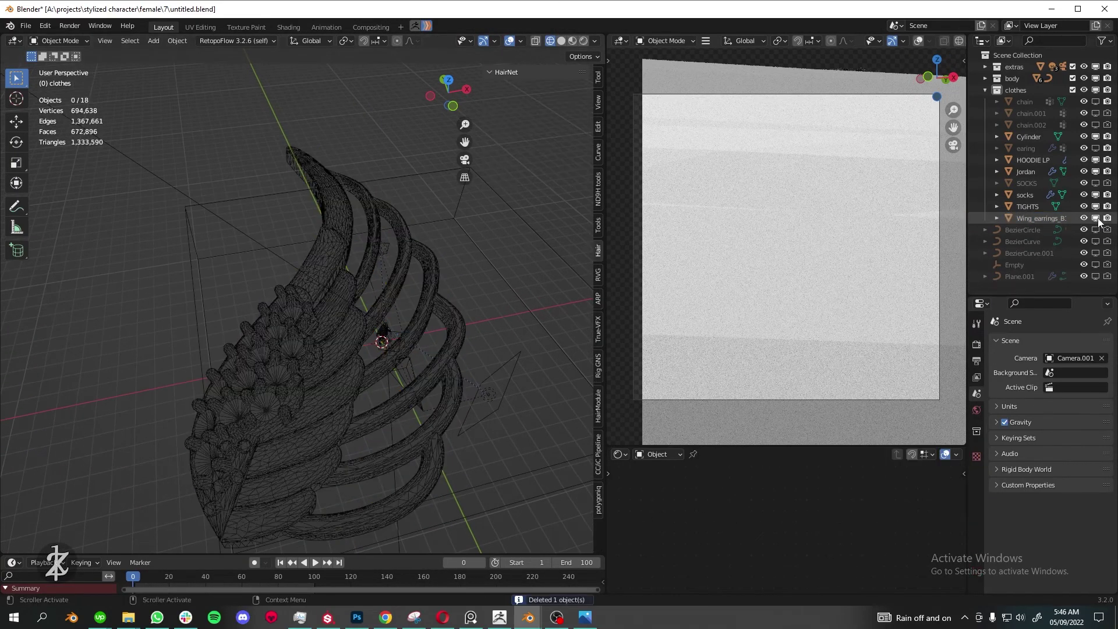
{"action": "key", "text": "s"}
{"action": "left_click", "coordinate": [390, 339]}
{"action": "key", "text": "Return"}
{"action": "key", "text": "KP_1"}
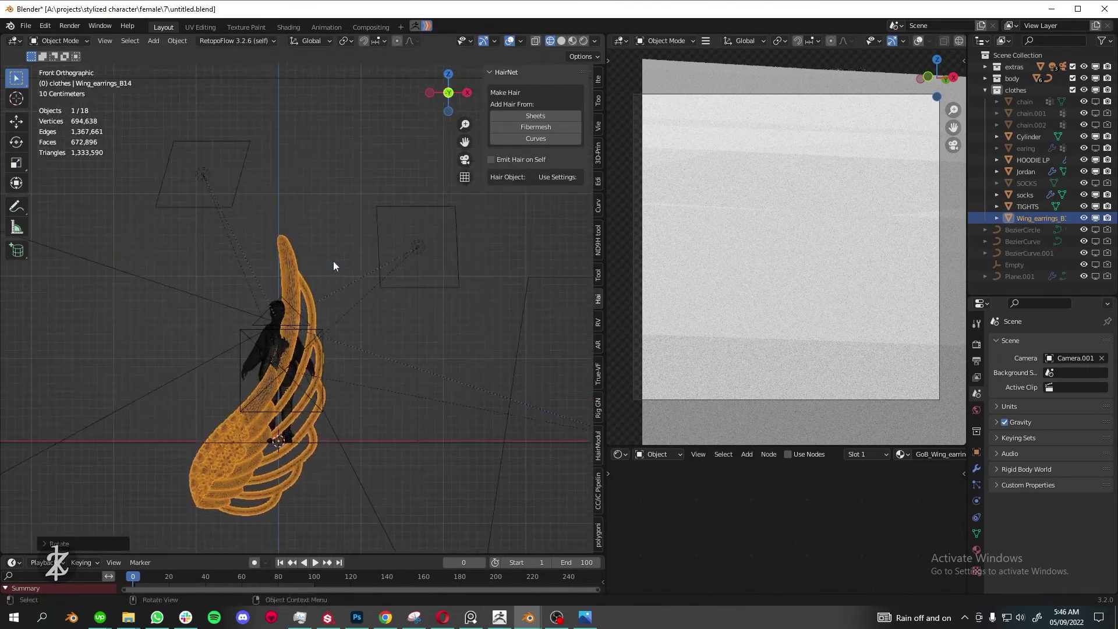
{"action": "scroll", "coordinate": [329, 277], "scroll_direction": "up", "scroll_amount": 5}
{"action": "mouse_move", "coordinate": [333, 313]}
{"action": "middle_mouse_down"}
{"action": "mouse_move", "coordinate": [378, 291]}
{"action": "mouse_move", "coordinate": [334, 303]}
{"action": "middle_mouse_up"}
{"action": "key", "text": "KP_7"}
{"action": "scroll", "coordinate": [405, 313], "scroll_direction": "up", "scroll_amount": 2}
{"action": "scroll", "coordinate": [404, 312], "scroll_direction": "down", "scroll_amount": 4}
{"action": "left_click_drag", "start_coordinate": [334, 302], "coordinate": [326, 326]}
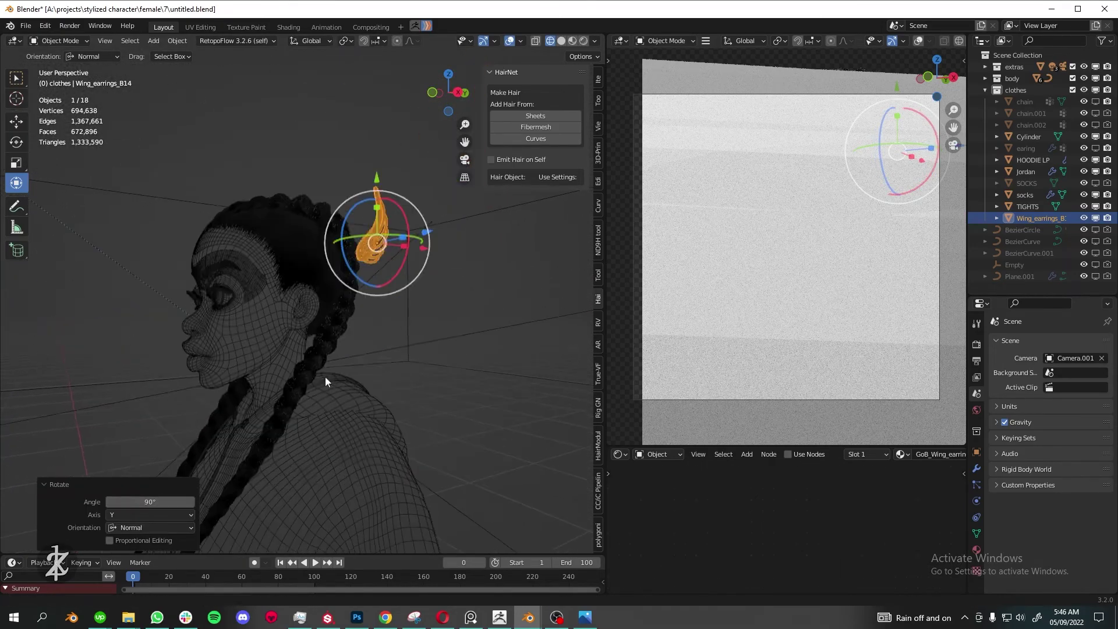
- Shrink the earring to about 60% and nudge it down, sideways and tilted against the ear
{"action": "mouse_move", "coordinate": [325, 376]}
{"action": "middle_mouse_down"}
{"action": "mouse_move", "coordinate": [318, 256]}
{"action": "mouse_move", "coordinate": [286, 329]}
{"action": "mouse_move", "coordinate": [273, 303]}
{"action": "middle_mouse_up"}
{"action": "key", "text": "s"}
{"action": "left_click", "coordinate": [286, 329]}
{"action": "left_click_drag", "start_coordinate": [274, 302], "coordinate": [355, 324]}
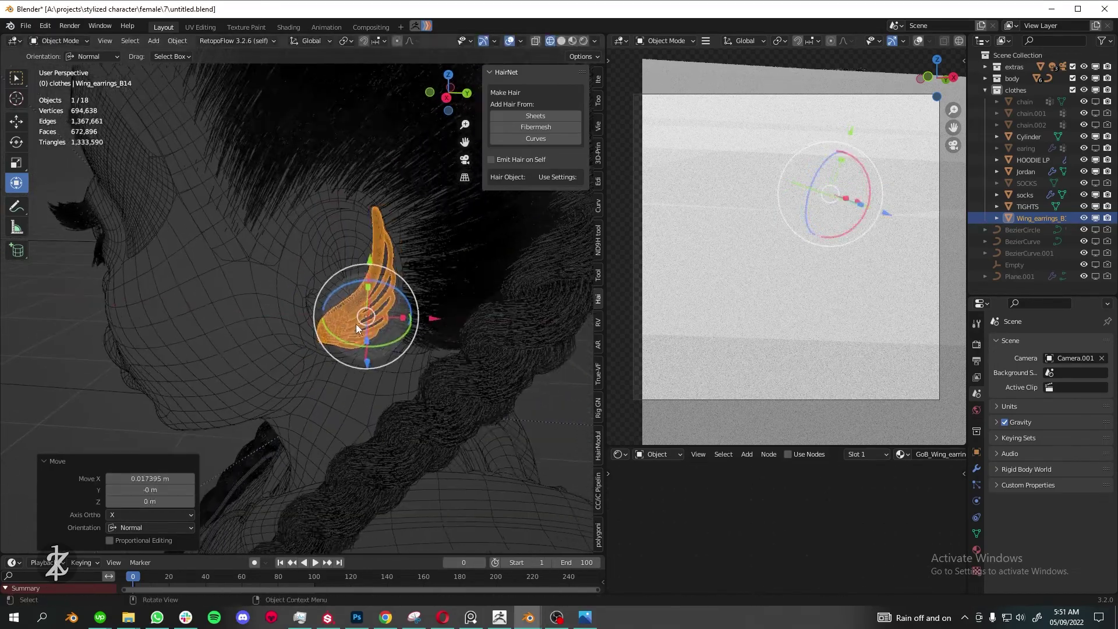
{"action": "mouse_move", "coordinate": [355, 324]}
{"action": "middle_mouse_down"}
{"action": "mouse_move", "coordinate": [362, 295]}
{"action": "mouse_move", "coordinate": [425, 350]}
{"action": "middle_mouse_up"}
{"action": "left_click_drag", "start_coordinate": [425, 350], "coordinate": [349, 317]}
{"action": "mouse_move", "coordinate": [349, 317]}
{"action": "middle_mouse_down"}
{"action": "mouse_move", "coordinate": [326, 326]}
{"action": "mouse_move", "coordinate": [345, 304]}
{"action": "mouse_move", "coordinate": [372, 349]}
{"action": "mouse_move", "coordinate": [438, 398]}
{"action": "middle_mouse_up"}
{"action": "left_click_drag", "start_coordinate": [438, 398], "coordinate": [408, 401]}
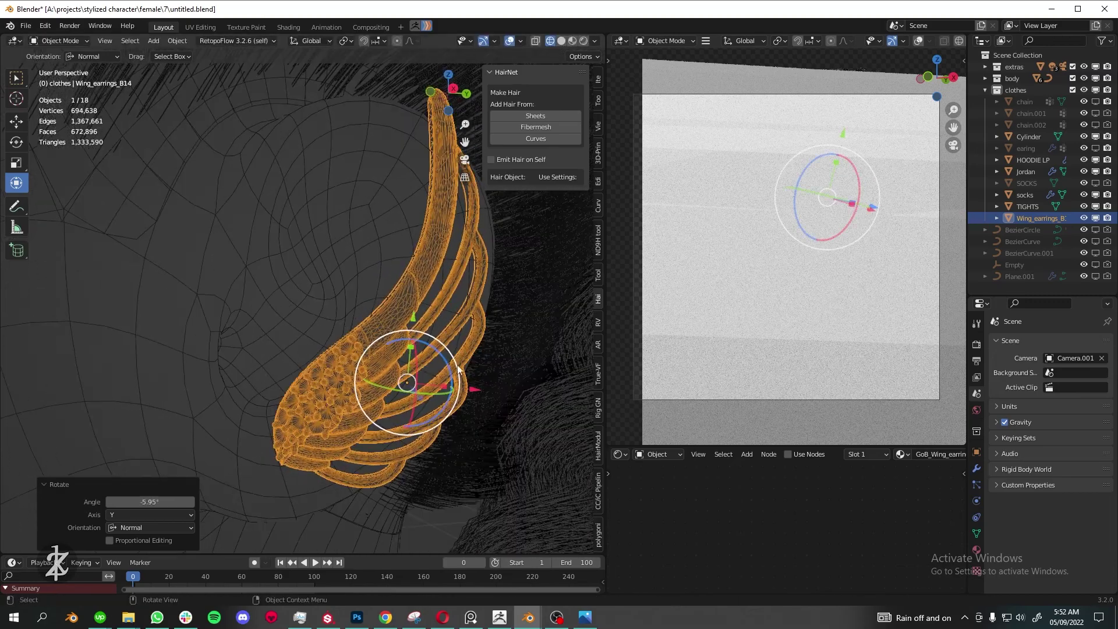
{"action": "middle_click_drag", "start_coordinate": [407, 402], "coordinate": [391, 396]}
{"action": "left_click_drag", "start_coordinate": [392, 396], "coordinate": [384, 386]}
{"action": "middle_click_drag", "start_coordinate": [384, 386], "coordinate": [313, 328]}
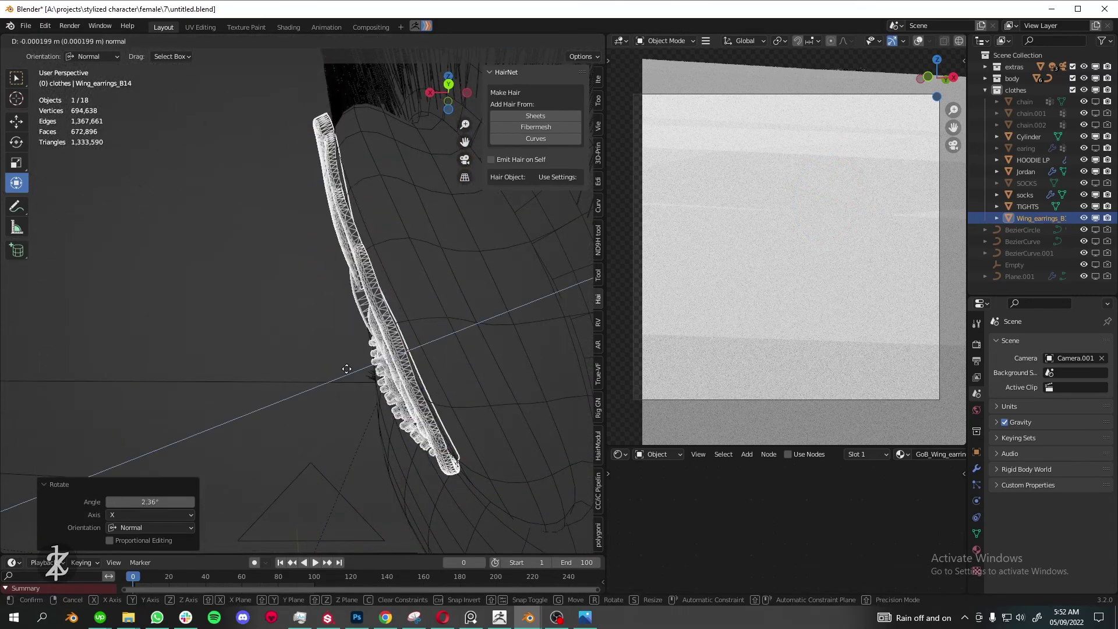
{"action": "left_click", "coordinate": [346, 369]}
- Add a Mirror modifier to the gold wing earring so it also appears on the other ear
{"action": "left_click", "coordinate": [976, 468]}
{"action": "left_click", "coordinate": [1025, 343]}
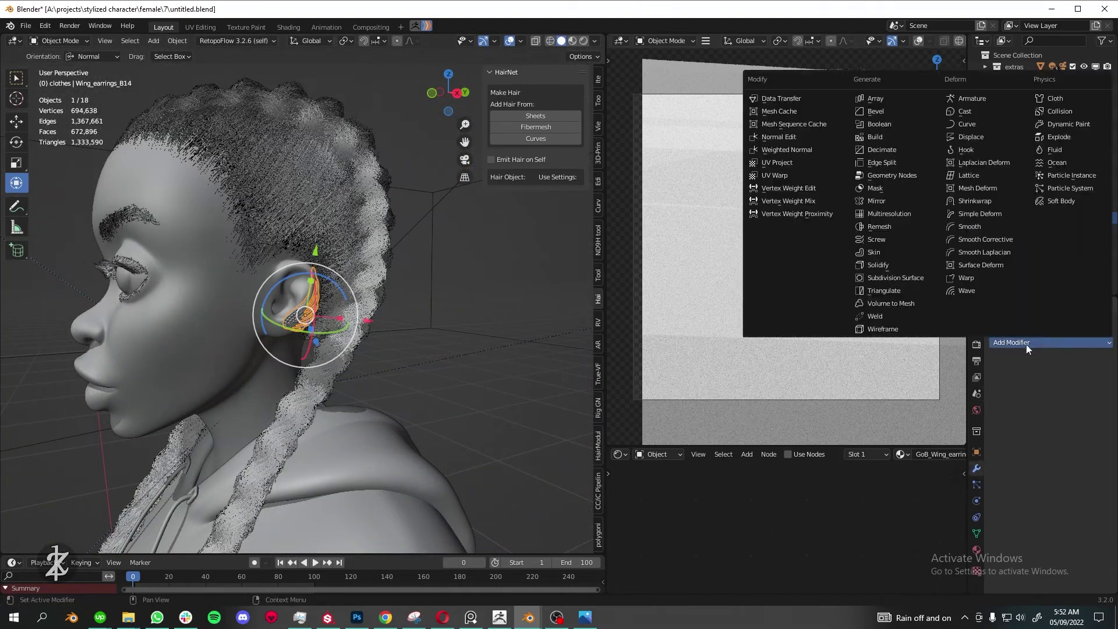
{"action": "left_click", "coordinate": [877, 201]}
{"action": "scroll", "coordinate": [452, 382], "scroll_direction": "down", "scroll_amount": 3}
{"action": "left_click_drag", "start_coordinate": [607, 291], "coordinate": [518, 291]}
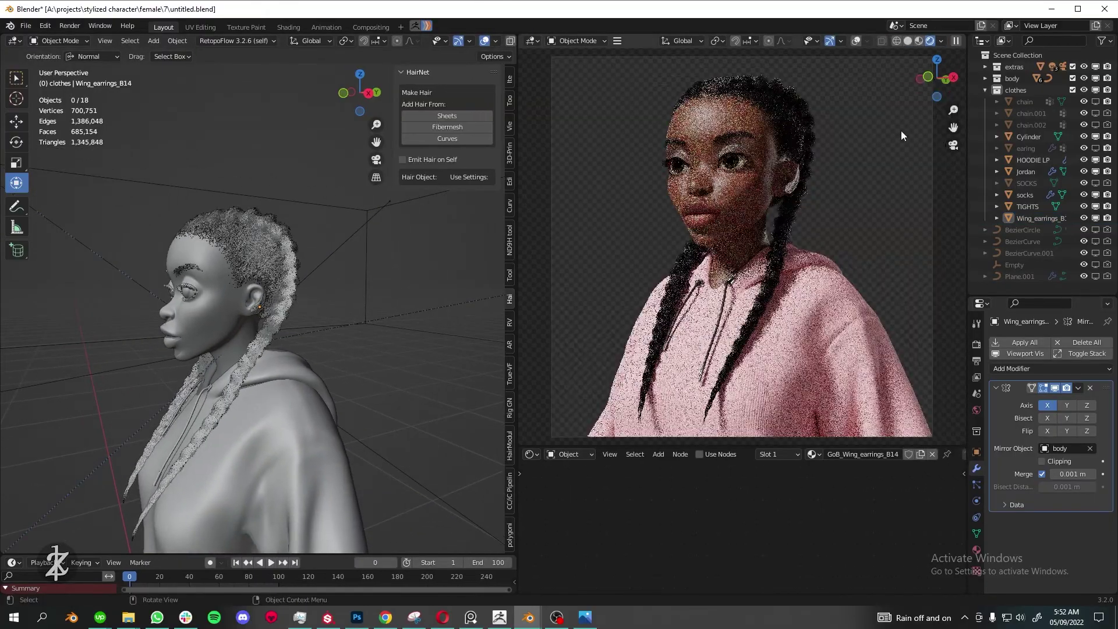
{"action": "left_click", "coordinate": [1041, 218]}
{"action": "key", "text": "KP_Decimal"}
- Set the earring material's Roughness to 0.1
{"action": "left_click", "coordinate": [976, 549]}
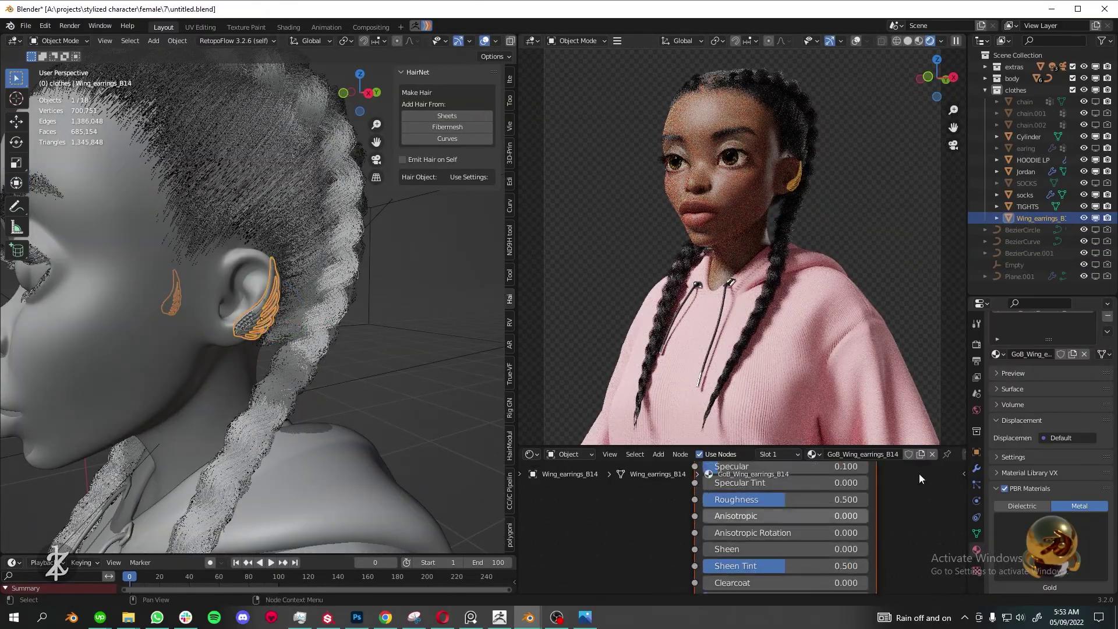
{"action": "scroll", "coordinate": [885, 550], "scroll_direction": "down", "scroll_amount": 1}
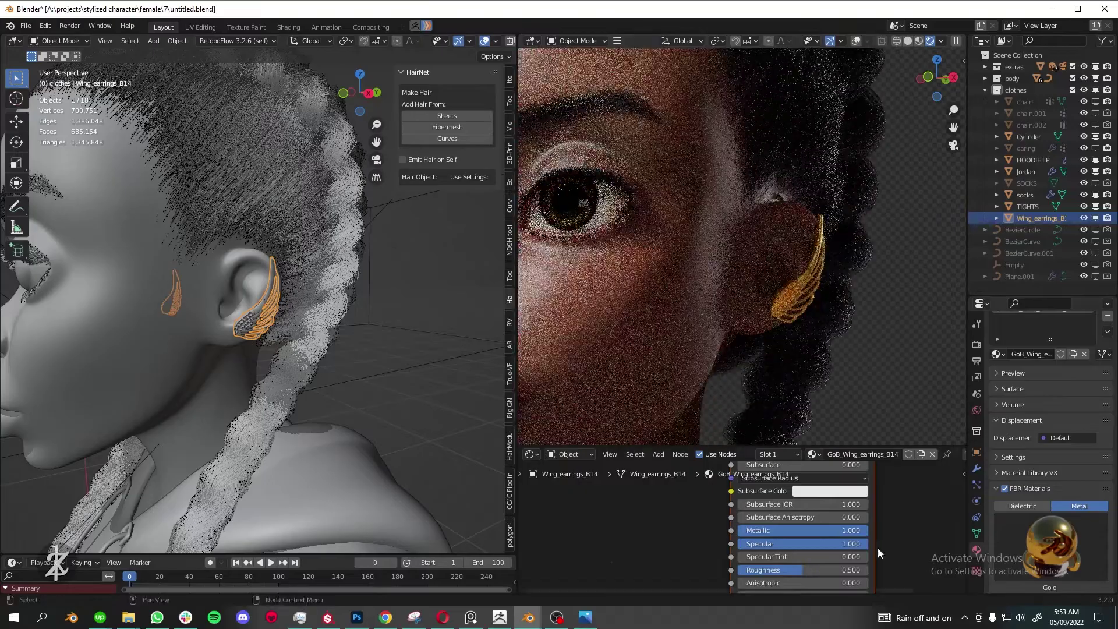
{"action": "scroll", "coordinate": [878, 547], "scroll_direction": "down", "scroll_amount": 2}
{"action": "left_click_drag", "start_coordinate": [809, 541], "coordinate": [767, 540]}
{"action": "left_click", "coordinate": [767, 541]}
{"action": "type", "text": "0.1"}
{"action": "key", "text": "Return"}
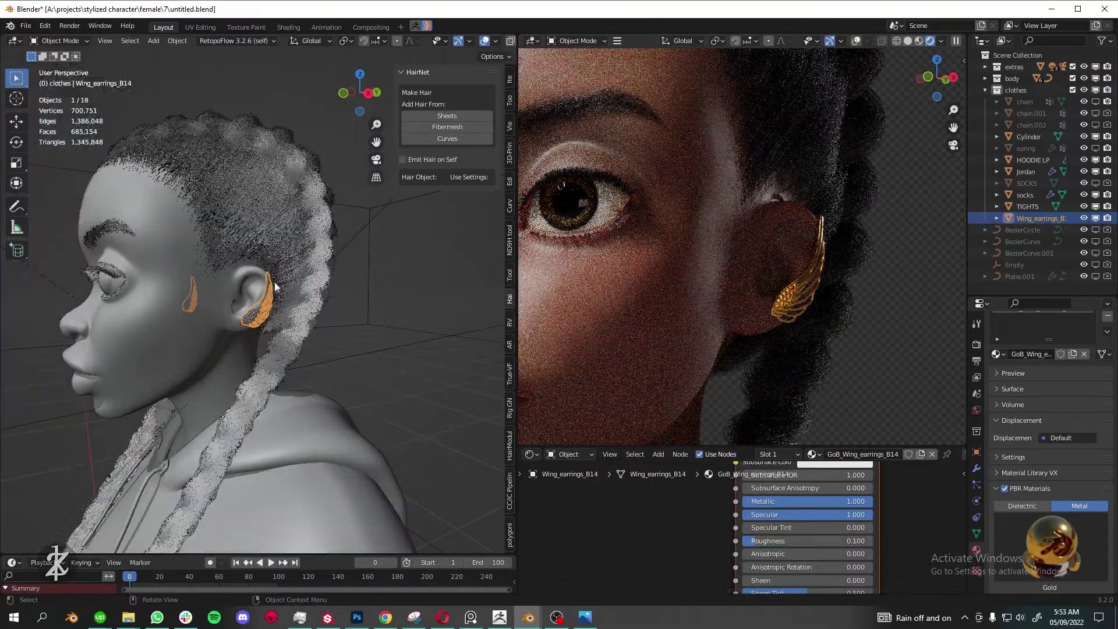
- Duplicate the nose stud and move the copy off the nose
{"action": "middle_click_drag", "start_coordinate": [308, 310], "coordinate": [144, 340]}
{"action": "left_click", "coordinate": [240, 353]}
{"action": "middle_click_drag", "start_coordinate": [250, 349], "coordinate": [303, 330]}
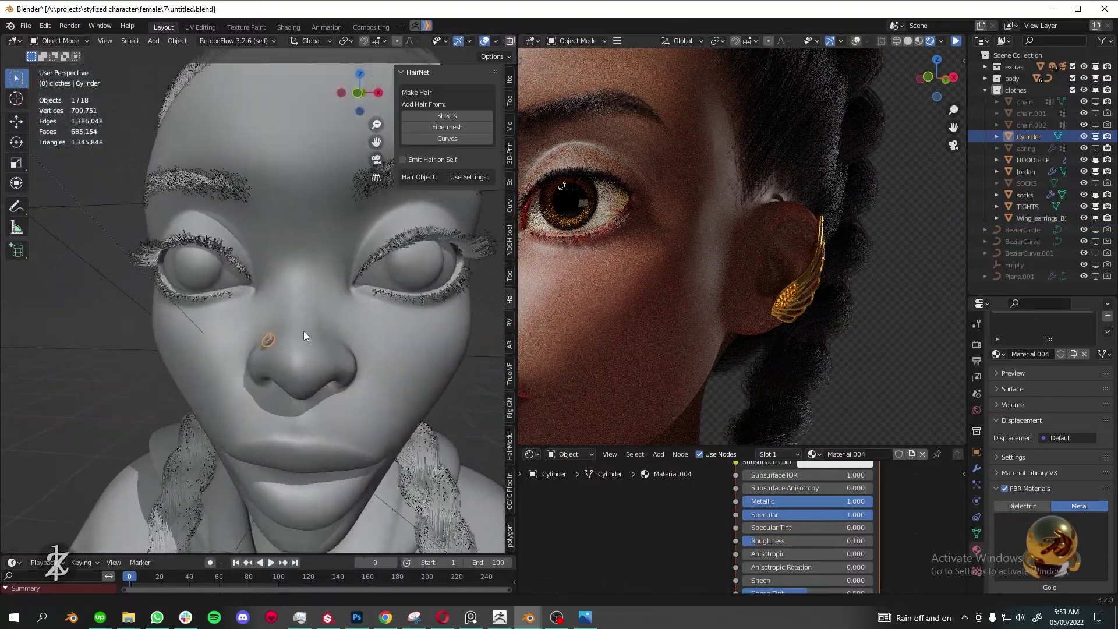
{"action": "key", "text": "shift+d"}
{"action": "left_click_drag", "start_coordinate": [257, 327], "coordinate": [232, 300]}
{"action": "middle_click_drag", "start_coordinate": [232, 300], "coordinate": [250, 298]}
{"action": "key", "text": "KP_1"}
{"action": "scroll", "coordinate": [277, 257], "scroll_direction": "up", "scroll_amount": 4}
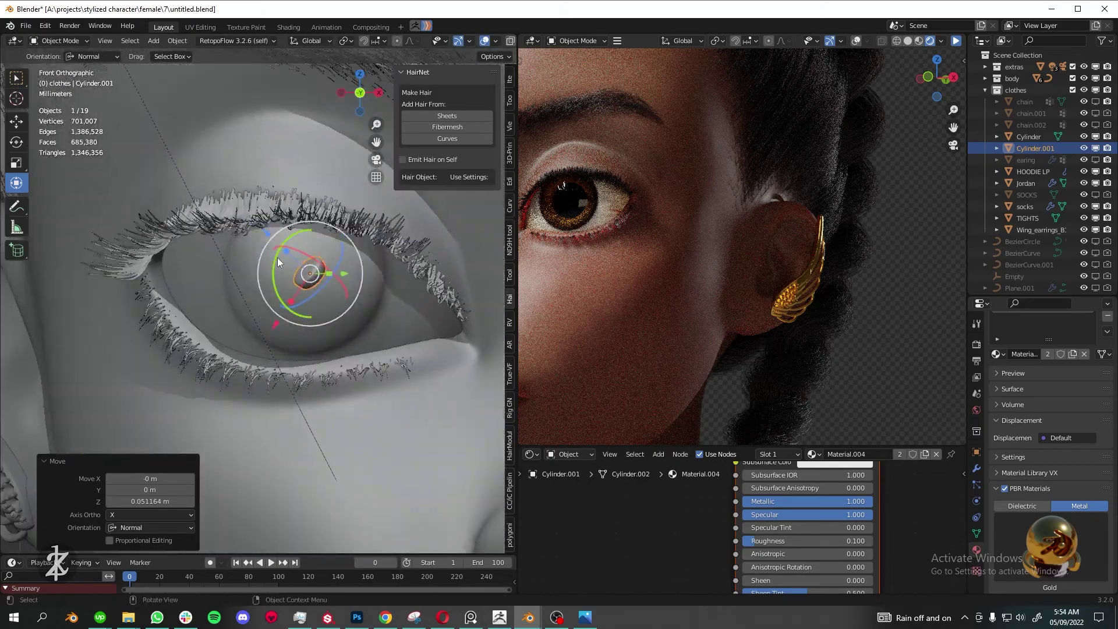
- Position the stud copy against the earlobe beneath the wing earring
{"action": "left_click_drag", "start_coordinate": [330, 274], "coordinate": [326, 273]}
{"action": "mouse_move", "coordinate": [326, 272]}
{"action": "middle_mouse_down"}
{"action": "mouse_move", "coordinate": [349, 250]}
{"action": "mouse_move", "coordinate": [404, 280]}
{"action": "middle_mouse_up"}
{"action": "scroll", "coordinate": [314, 262], "scroll_direction": "down", "scroll_amount": 5}
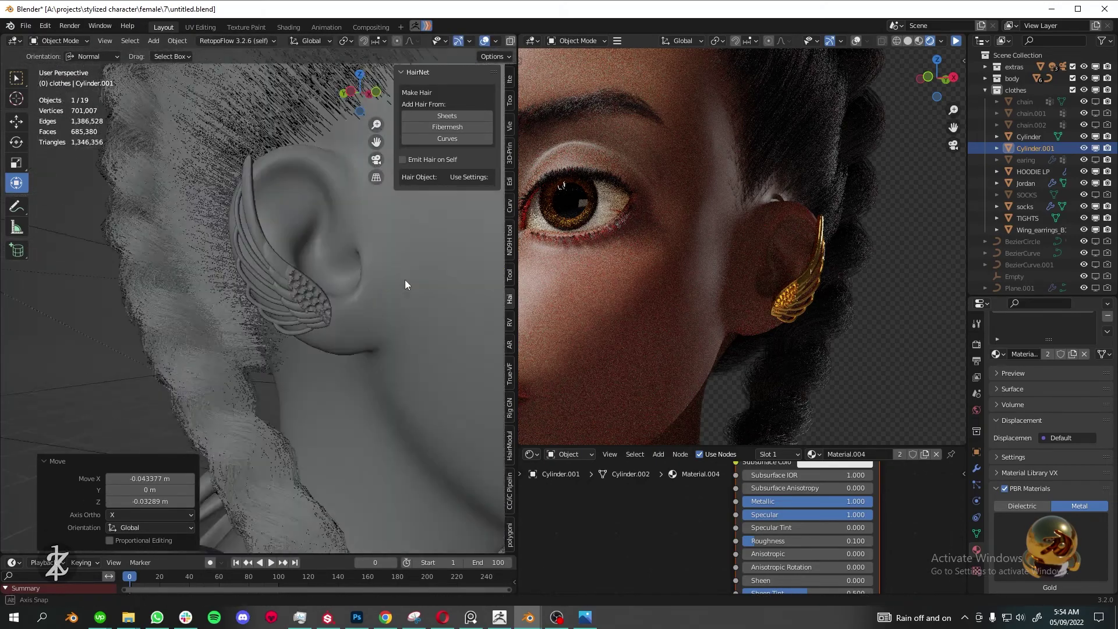
{"action": "mouse_move", "coordinate": [207, 321]}
{"action": "left_mouse_down"}
{"action": "mouse_move", "coordinate": [264, 302]}
{"action": "mouse_move", "coordinate": [217, 306]}
{"action": "left_mouse_up"}
{"action": "left_click", "coordinate": [264, 302]}
{"action": "key", "text": "KP_Decimal"}
{"action": "mouse_move", "coordinate": [218, 306]}
{"action": "middle_mouse_down"}
{"action": "mouse_move", "coordinate": [343, 267]}
{"action": "mouse_move", "coordinate": [329, 397]}
{"action": "mouse_move", "coordinate": [269, 322]}
{"action": "middle_mouse_up"}
{"action": "left_click_drag", "start_coordinate": [269, 323], "coordinate": [275, 355]}
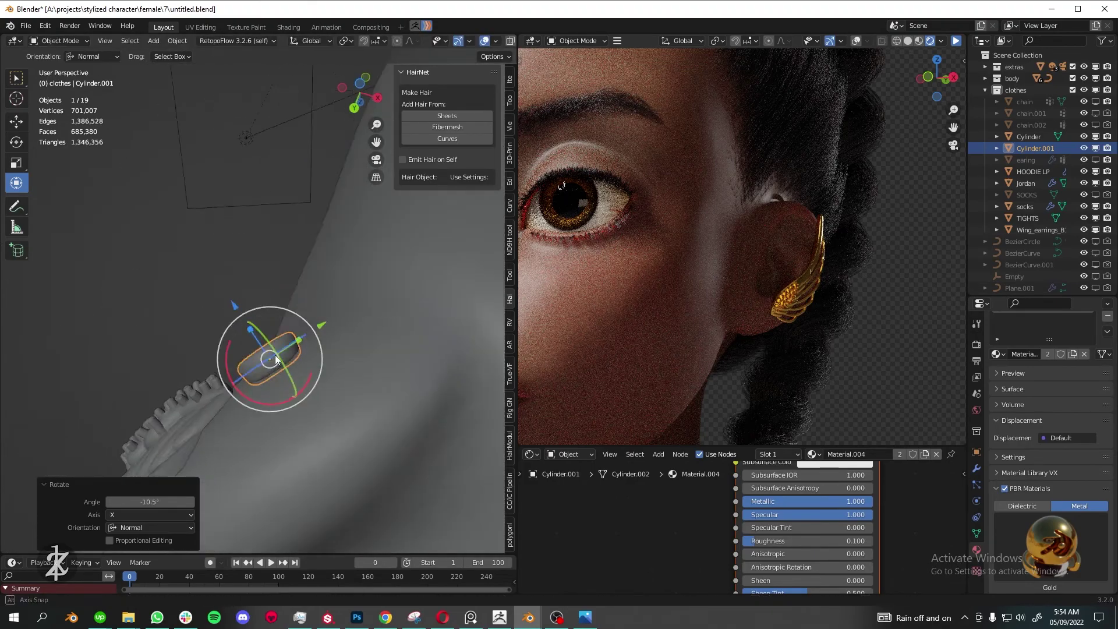
{"action": "middle_click_drag", "start_coordinate": [275, 355], "coordinate": [218, 338]}
{"action": "left_click_drag", "start_coordinate": [217, 338], "coordinate": [220, 340]}
{"action": "mouse_move", "coordinate": [220, 340]}
{"action": "middle_mouse_down"}
{"action": "mouse_move", "coordinate": [255, 382]}
{"action": "mouse_move", "coordinate": [543, 303]}
{"action": "middle_mouse_up"}
{"action": "scroll", "coordinate": [255, 382], "scroll_direction": "up", "scroll_amount": 3}
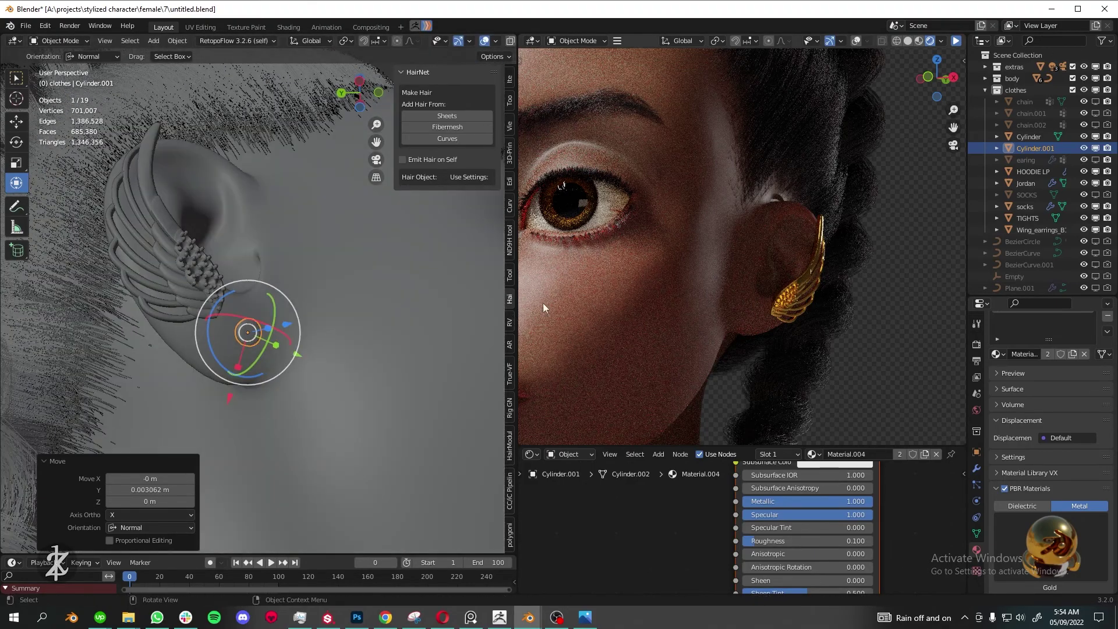
- Mirror the ear stud across the body and add an RGB node for its Base Color
{"action": "left_click", "coordinate": [976, 468]}
{"action": "left_click", "coordinate": [1051, 368]}
{"action": "left_click", "coordinate": [897, 225]}
{"action": "left_click", "coordinate": [1090, 448]}
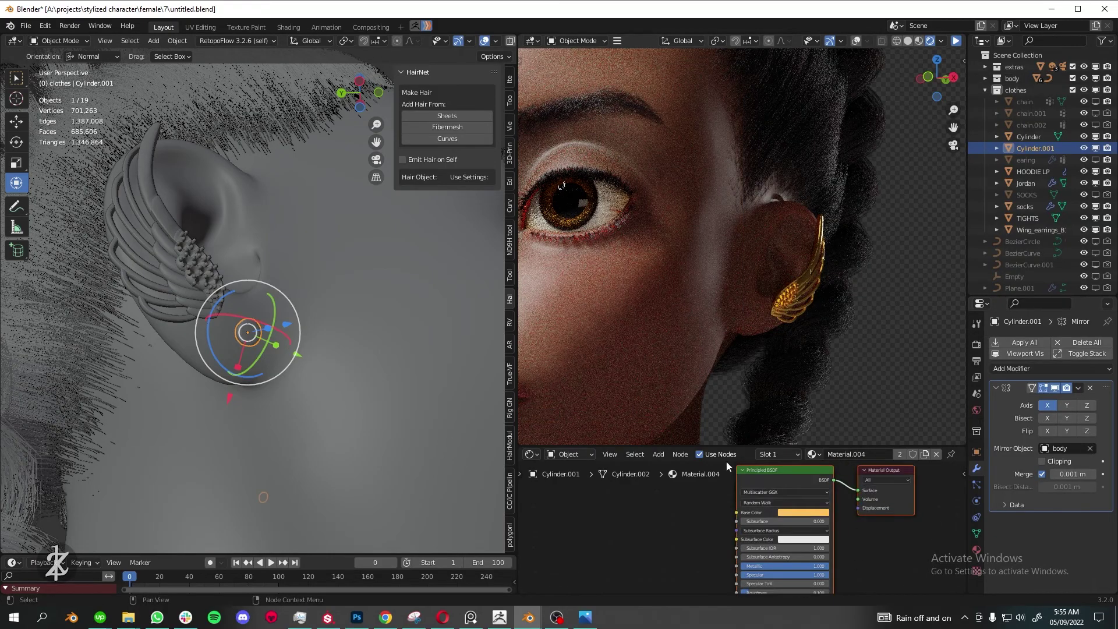
{"action": "left_click_drag", "start_coordinate": [736, 512], "coordinate": [751, 466]}
{"action": "left_click", "coordinate": [768, 495]}
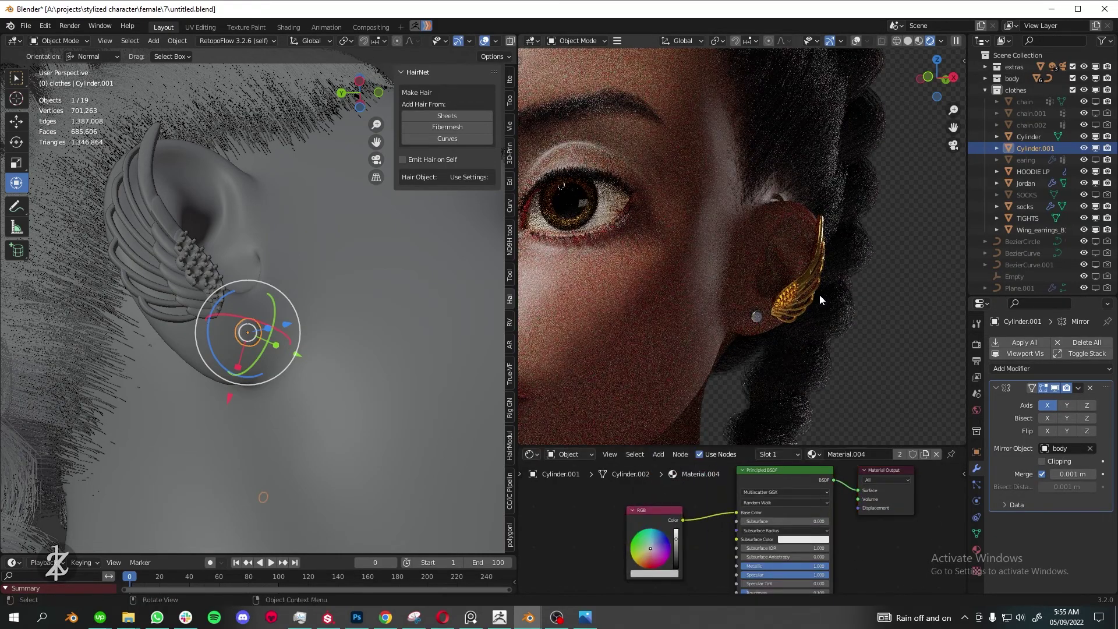
{"action": "scroll", "coordinate": [819, 300], "scroll_direction": "down", "scroll_amount": 5}
{"action": "key", "text": "w"}
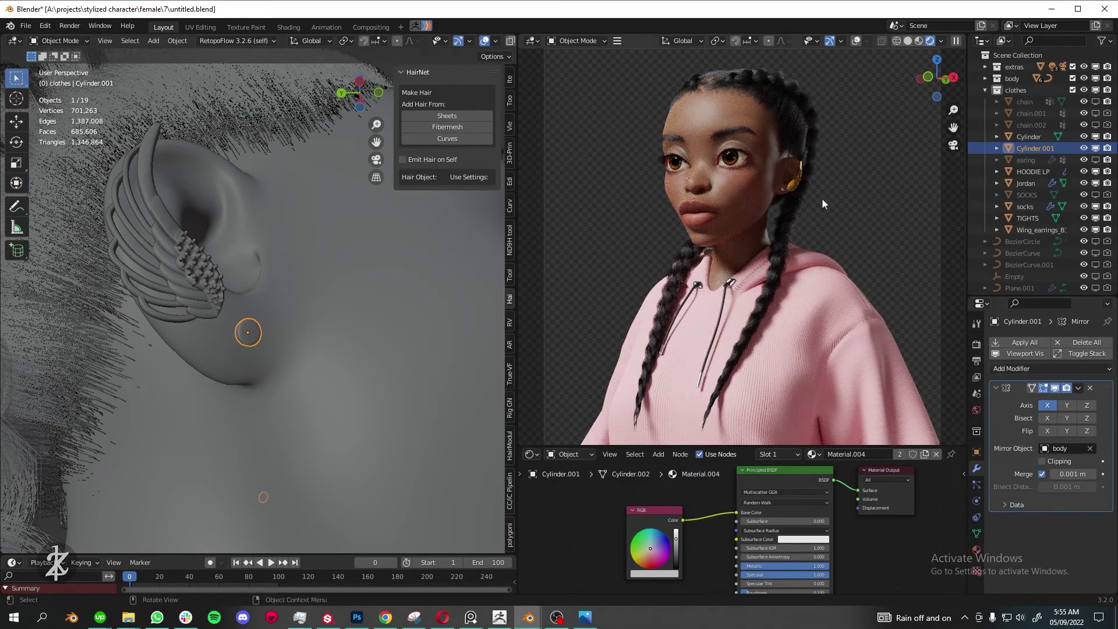
- Nudge the ear stud sideways and tilt it about 10 degrees
{"action": "left_click_drag", "start_coordinate": [227, 451], "coordinate": [267, 434]}
{"action": "middle_click_drag", "start_coordinate": [268, 434], "coordinate": [386, 376]}
{"action": "left_click_drag", "start_coordinate": [250, 387], "coordinate": [349, 192]}
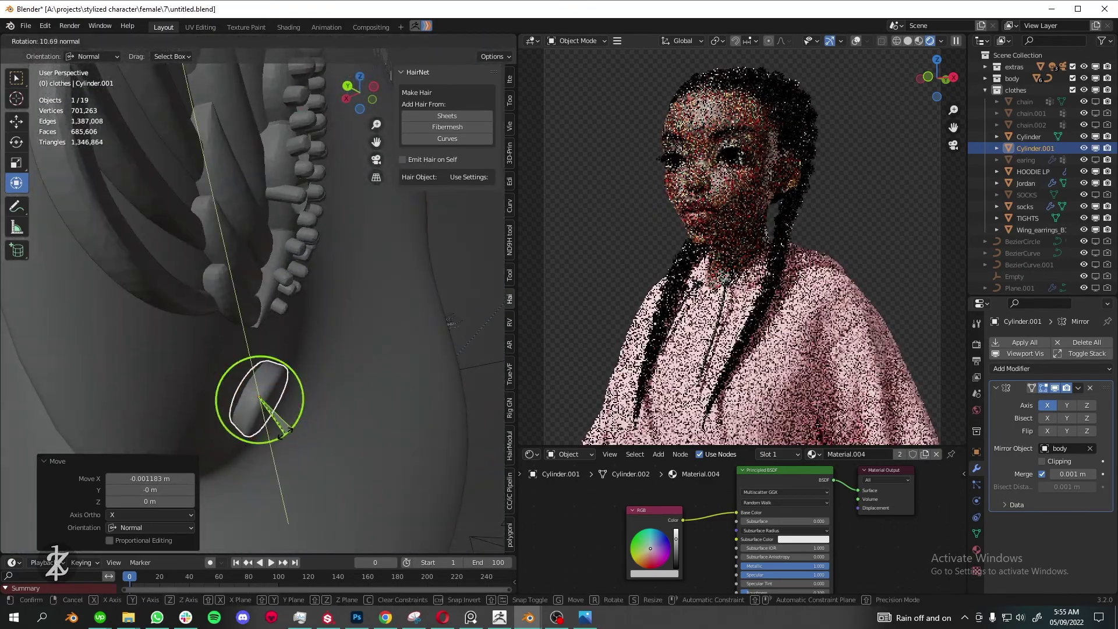
{"action": "mouse_move", "coordinate": [349, 192]}
{"action": "middle_mouse_down"}
{"action": "mouse_move", "coordinate": [253, 397]}
{"action": "mouse_move", "coordinate": [328, 348]}
{"action": "mouse_move", "coordinate": [23, 445]}
{"action": "middle_mouse_up"}
{"action": "key", "text": "w"}
- Choose the scene camera in the Scene properties
{"action": "left_click", "coordinate": [58, 483]}
{"action": "left_click", "coordinate": [976, 394]}
{"action": "left_click", "coordinate": [1074, 358]}
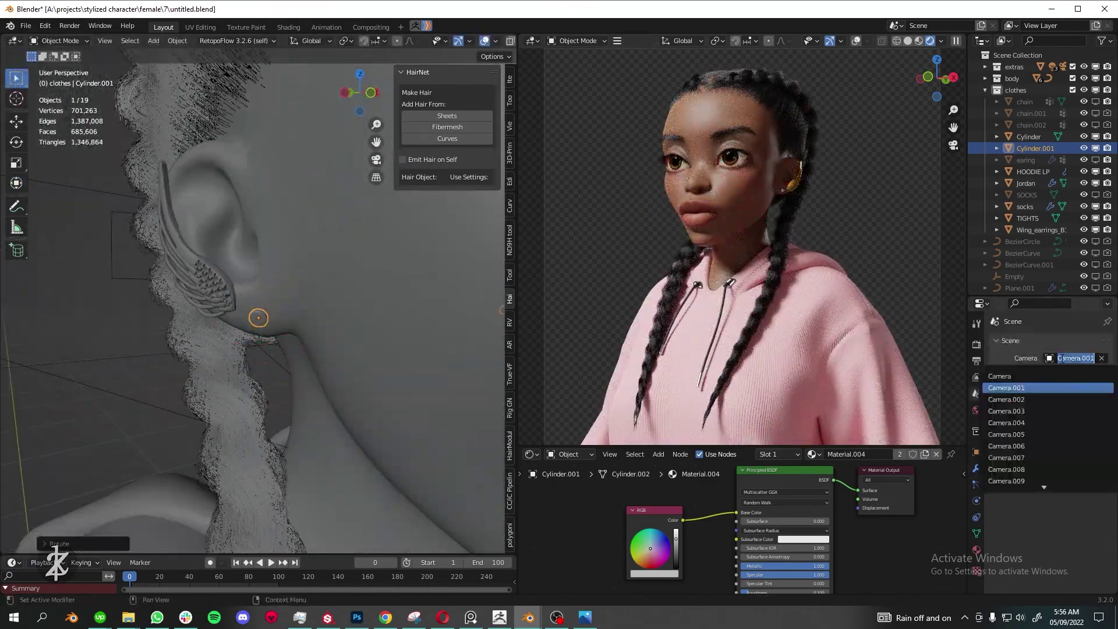
{"action": "left_click", "coordinate": [1025, 387]}
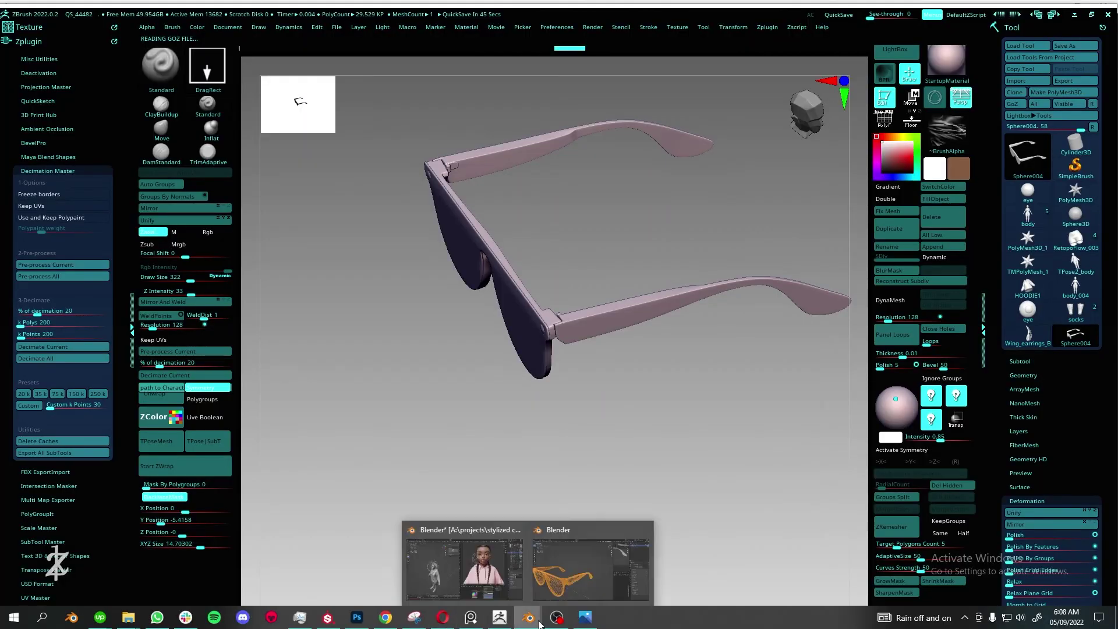
- Move the sunglasses up onto the girl's eyes, checking them from the side and front
{"action": "left_click", "coordinate": [464, 568]}
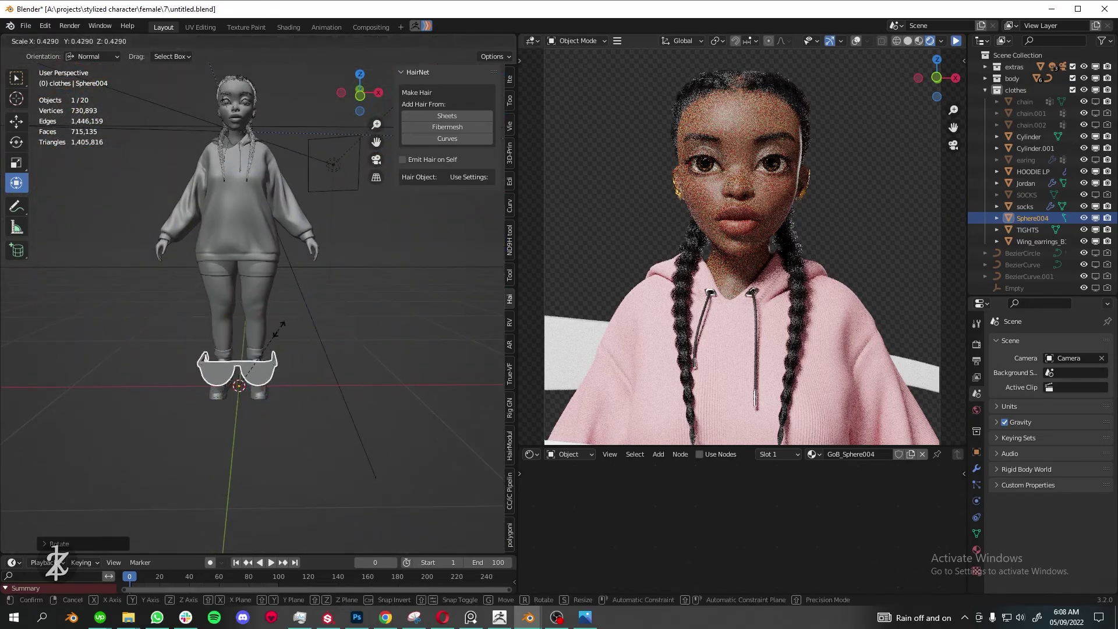
{"action": "key", "text": "g"}
{"action": "left_click", "coordinate": [265, 222]}
{"action": "scroll", "coordinate": [244, 245], "scroll_direction": "up", "scroll_amount": 4}
{"action": "key", "text": "KP_3"}
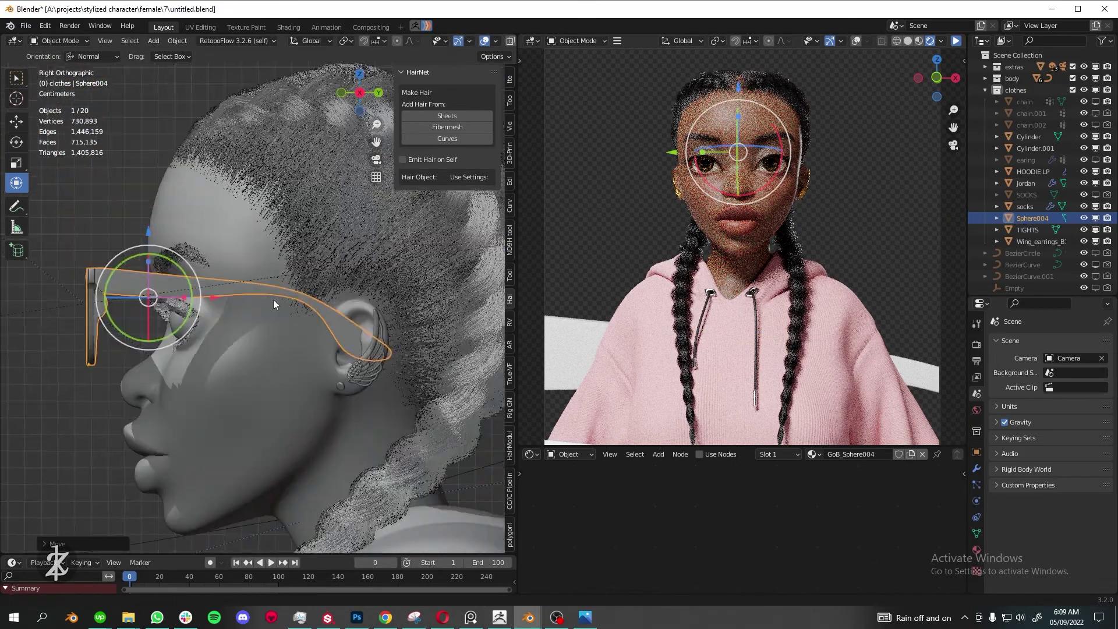
{"action": "middle_click_drag", "start_coordinate": [211, 274], "coordinate": [299, 257]}
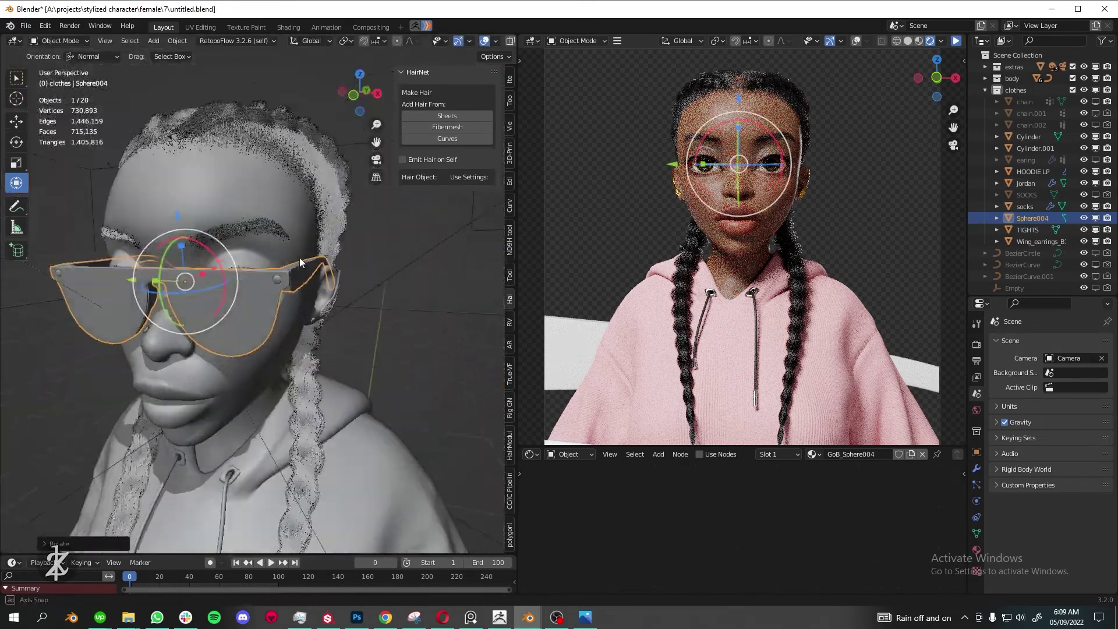
{"action": "left_click", "coordinate": [261, 285]}
{"action": "key", "text": "KP_3"}
{"action": "left_click", "coordinate": [155, 219]}
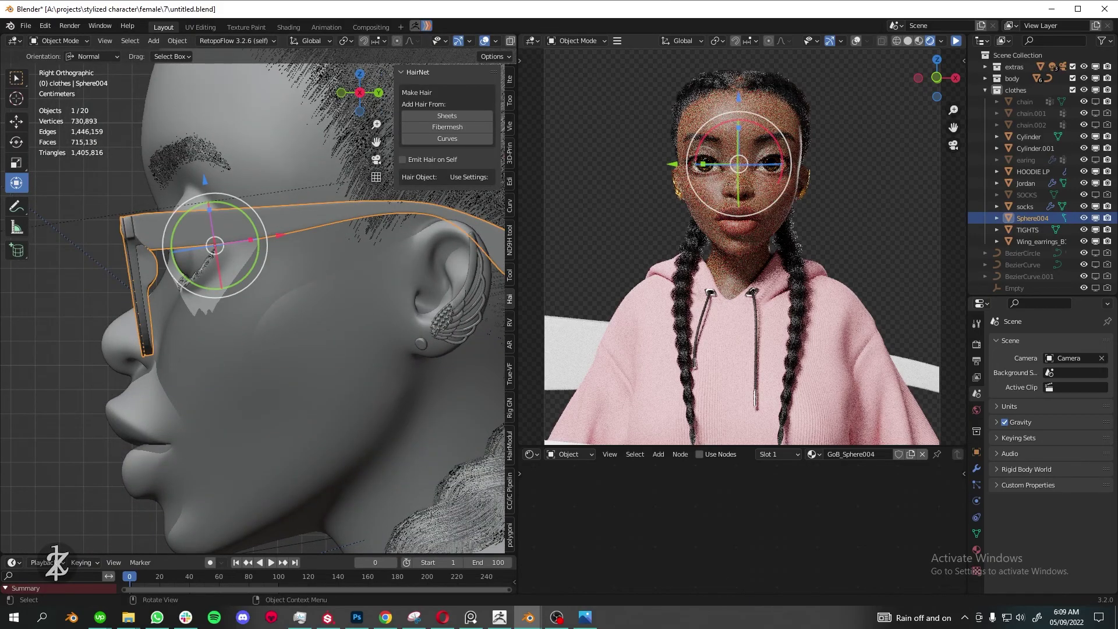
{"action": "mouse_move", "coordinate": [198, 170]}
{"action": "middle_mouse_down"}
{"action": "mouse_move", "coordinate": [233, 332]}
{"action": "mouse_move", "coordinate": [478, 340]}
{"action": "middle_mouse_up"}
{"action": "mouse_move", "coordinate": [264, 300]}
{"action": "middle_mouse_down"}
{"action": "mouse_move", "coordinate": [194, 310]}
{"action": "mouse_move", "coordinate": [612, 456]}
{"action": "middle_mouse_up"}
- Enable nodes on the glasses material and give it a dark grey plastic base colour
{"action": "left_click", "coordinate": [699, 454]}
{"action": "left_click", "coordinate": [977, 549]}
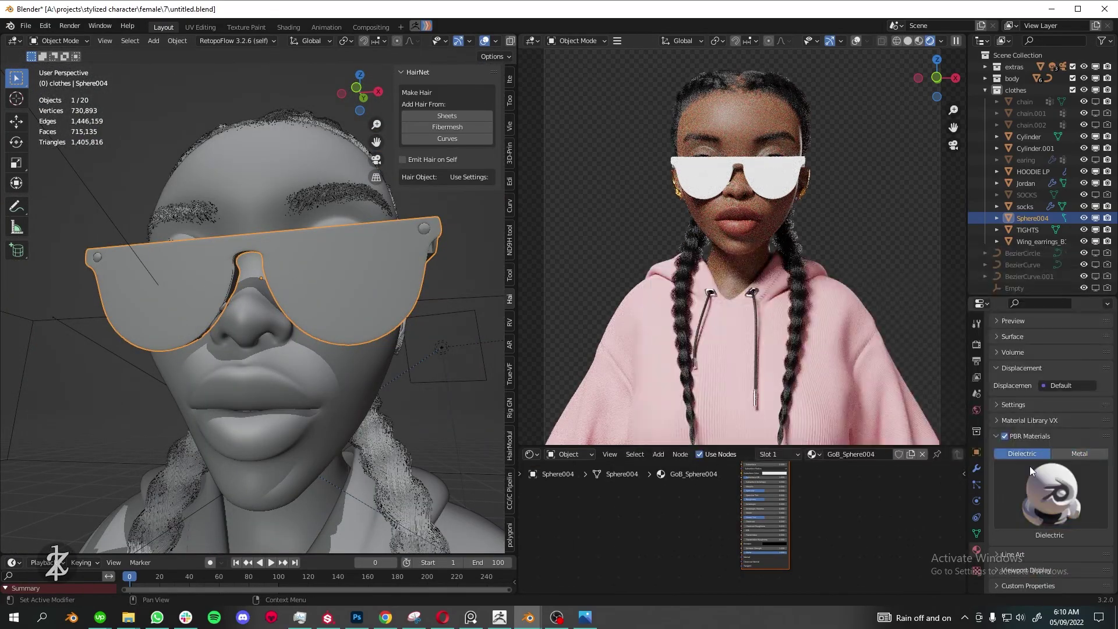
{"action": "left_click", "coordinate": [1050, 495]}
{"action": "left_click", "coordinate": [820, 507]}
{"action": "left_click", "coordinate": [836, 399]}
{"action": "left_click_drag", "start_coordinate": [875, 383], "coordinate": [875, 410]}
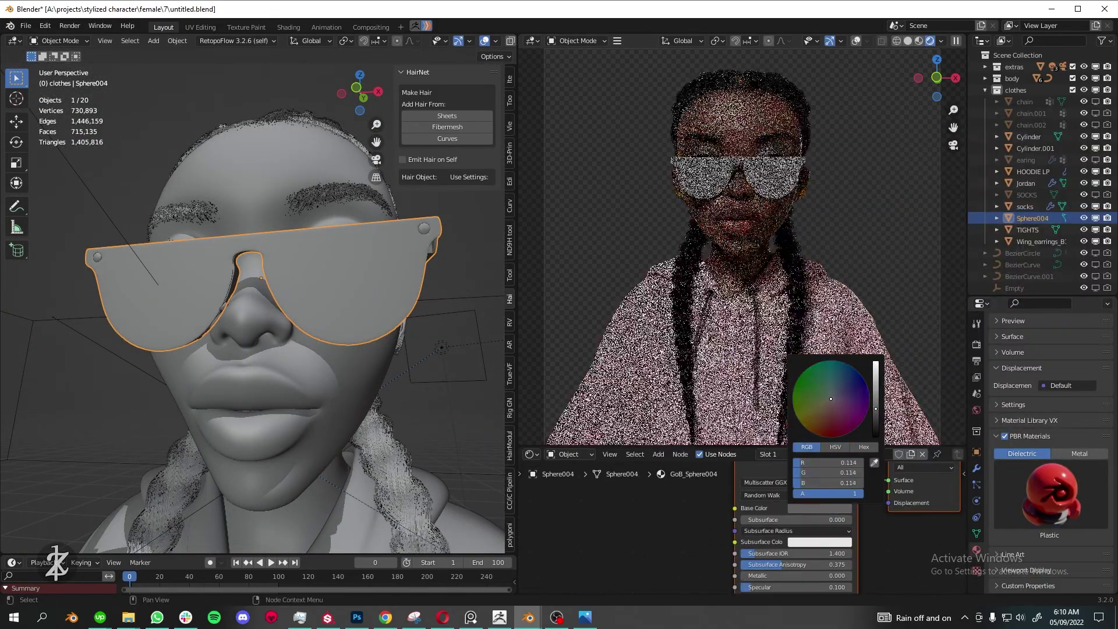
{"action": "scroll", "coordinate": [760, 208], "scroll_direction": "up", "scroll_amount": 4}
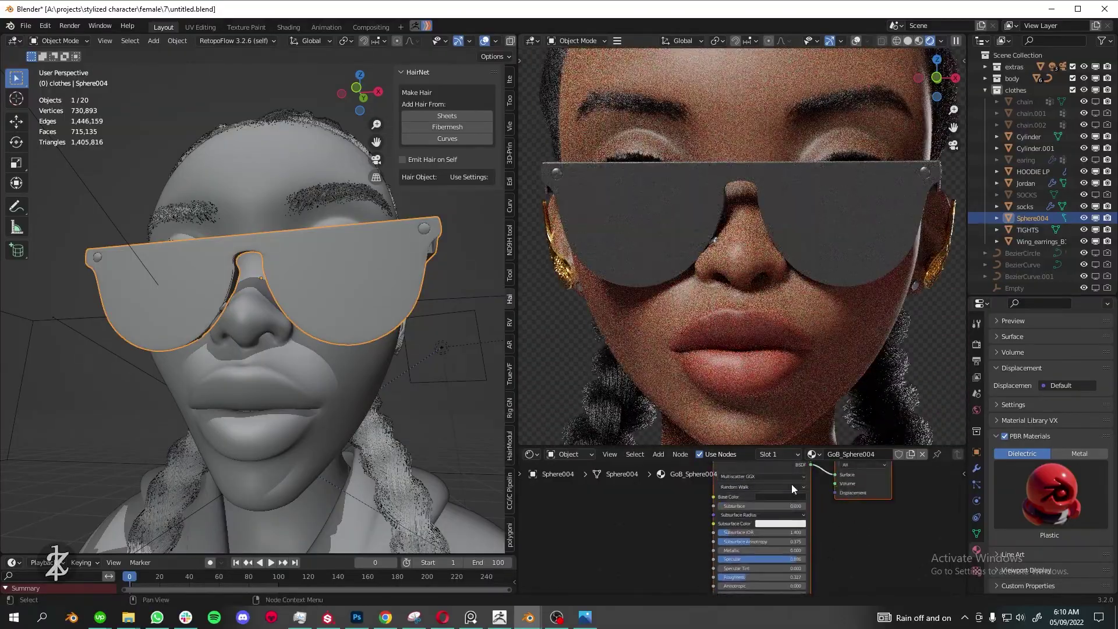
{"action": "left_click", "coordinate": [791, 483]}
{"action": "scroll", "coordinate": [752, 530], "scroll_direction": "up", "scroll_amount": 1}
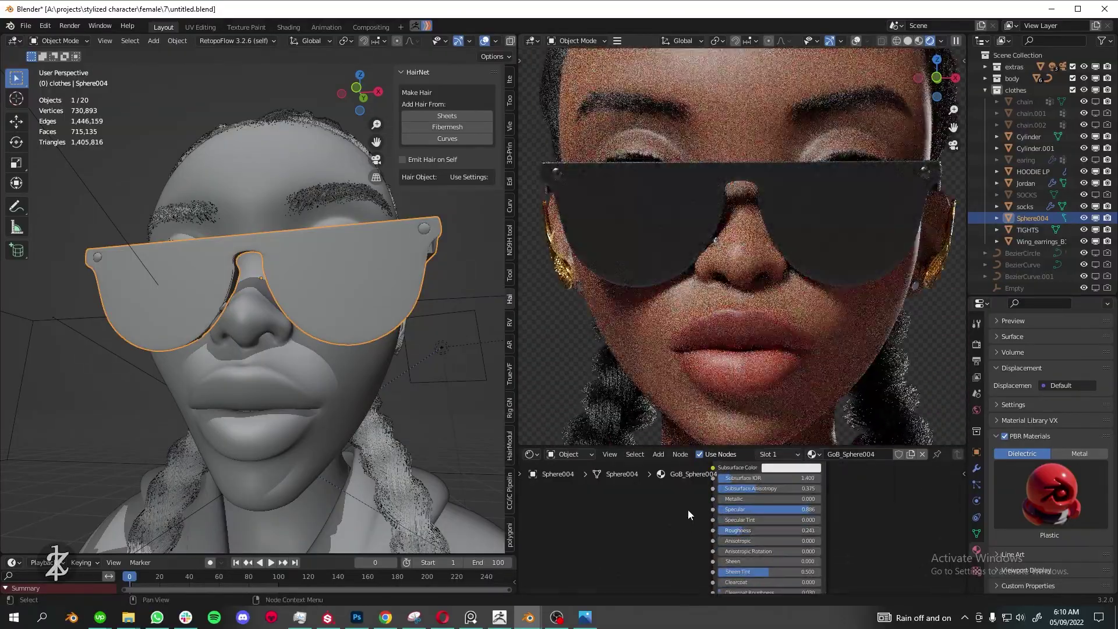
- Select the lens geometry and wire a Glass BSDF shader into the Material Output
{"action": "middle_click_drag", "start_coordinate": [489, 373], "coordinate": [363, 365]}
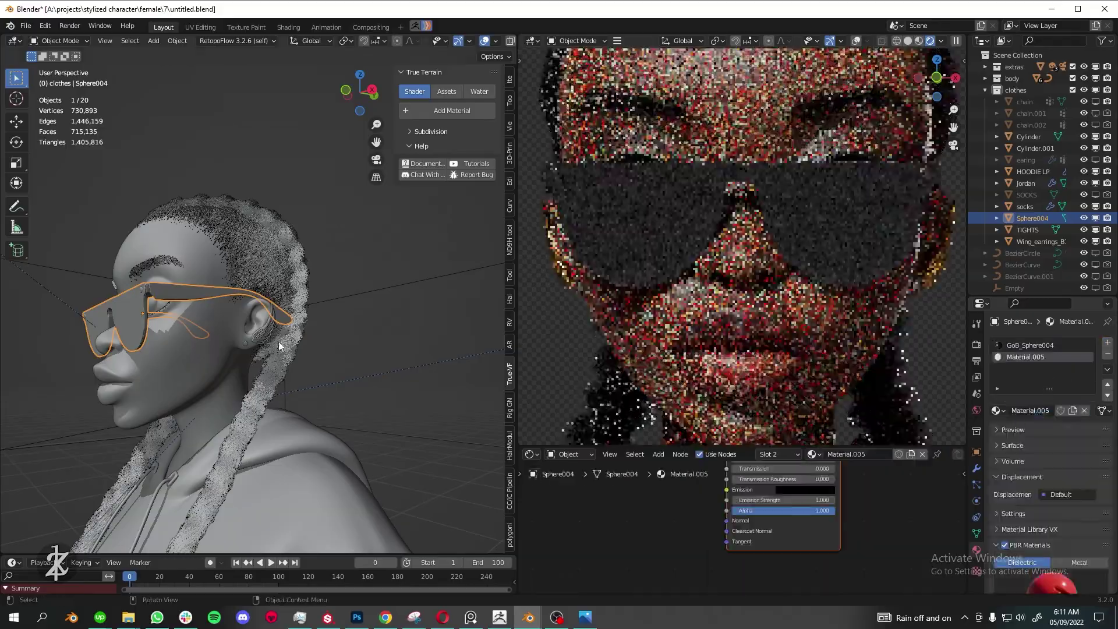
{"action": "key", "text": "Tab"}
{"action": "key", "text": "ctrl+l"}
{"action": "key", "text": "Tab"}
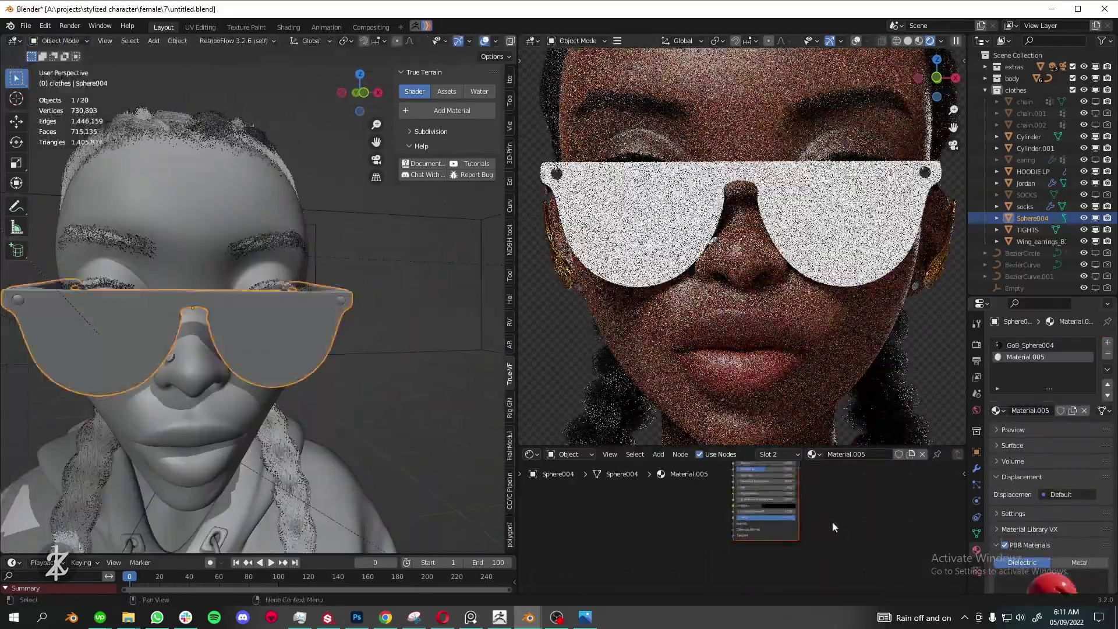
{"action": "left_click", "coordinate": [657, 455]}
{"action": "left_click", "coordinate": [751, 332]}
{"action": "left_click", "coordinate": [744, 547]}
{"action": "left_click_drag", "start_coordinate": [780, 527], "coordinate": [833, 511]}
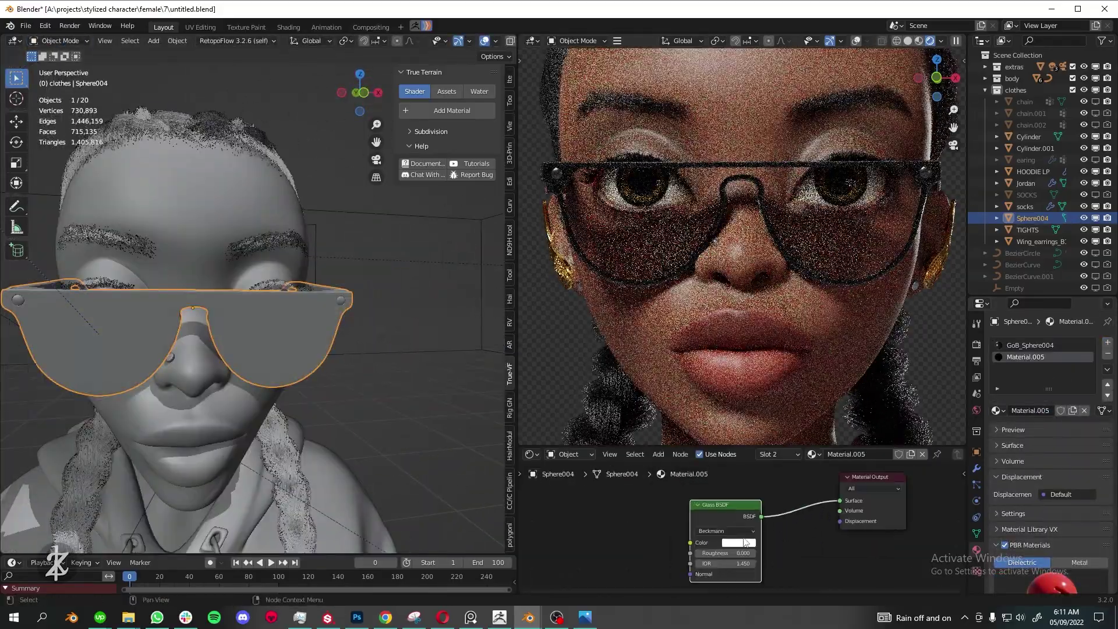
{"action": "scroll", "coordinate": [757, 524], "scroll_direction": "up", "scroll_amount": 2}
- Tint the glass lenses, trying blue and pink before settling on pale teal
{"action": "left_click", "coordinate": [738, 542]}
{"action": "scroll", "coordinate": [751, 262], "scroll_direction": "down", "scroll_amount": 4}
{"action": "left_click", "coordinate": [738, 542]}
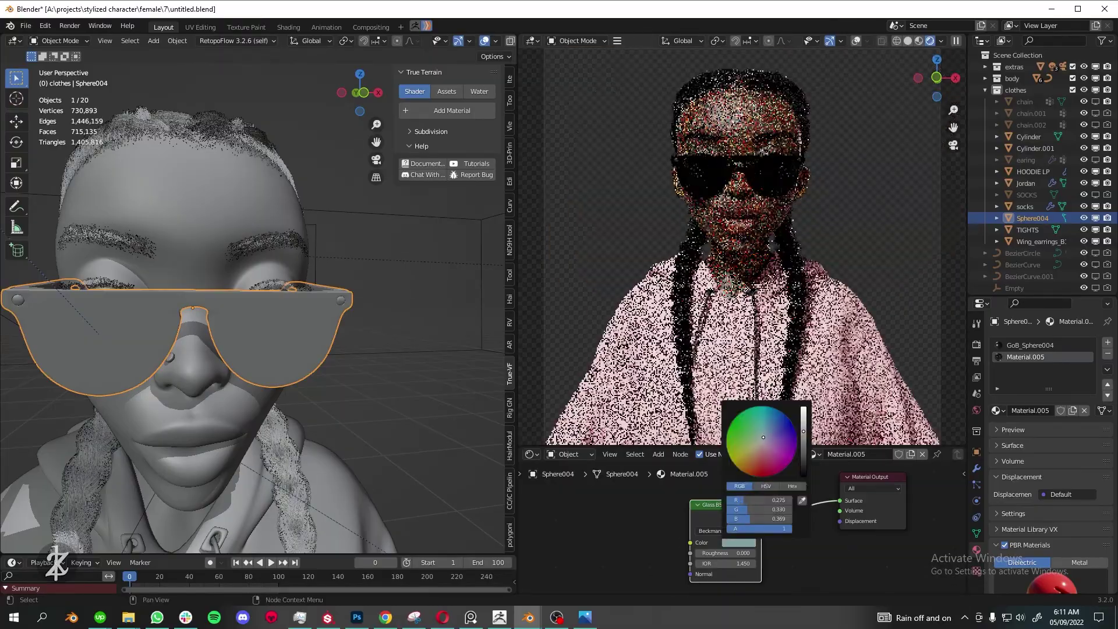
{"action": "left_click", "coordinate": [763, 437]}
{"action": "left_click", "coordinate": [764, 453]}
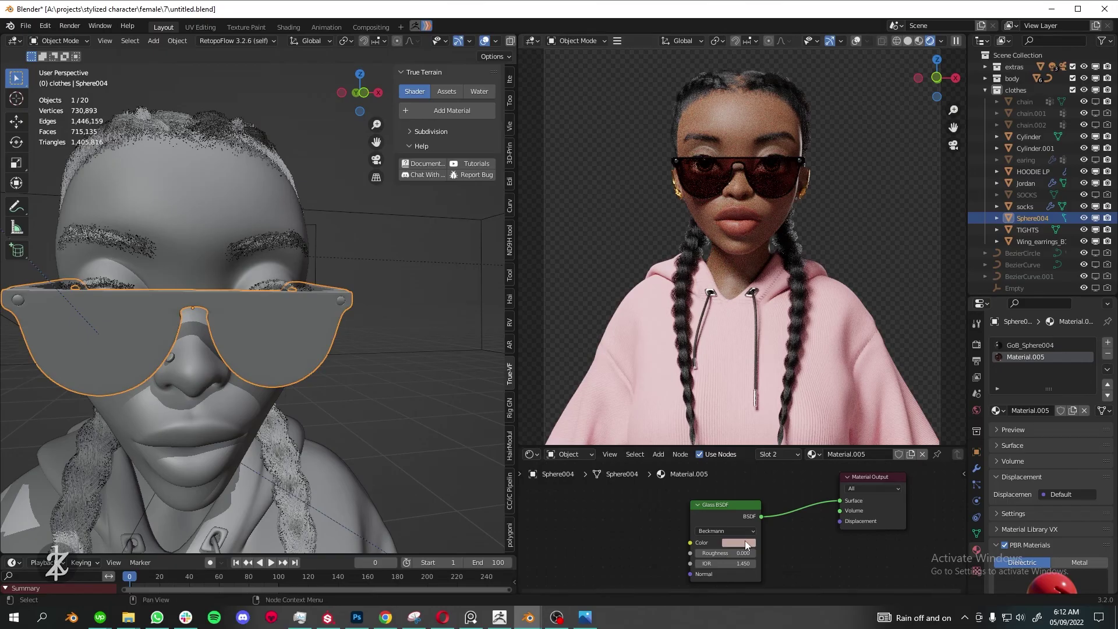
{"action": "left_click", "coordinate": [738, 542]}
{"action": "left_click", "coordinate": [761, 433]}
- Change the scene camera and raise the GoB_Sphere004 frame material's Specular slightly
{"action": "left_click", "coordinate": [976, 394]}
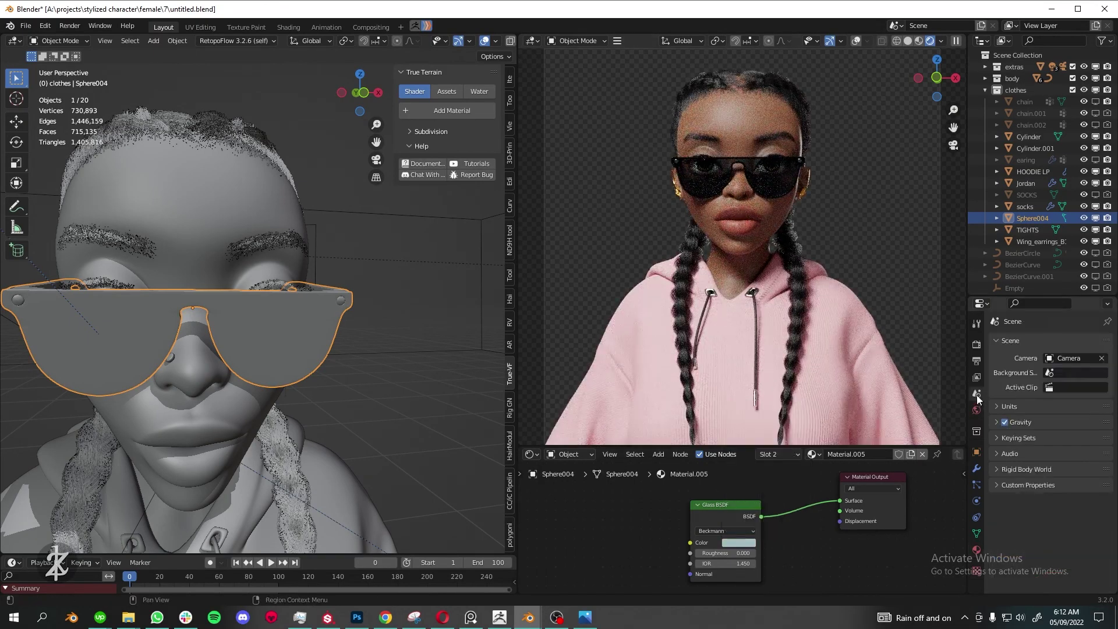
{"action": "left_click", "coordinate": [1064, 375]}
{"action": "left_click", "coordinate": [977, 549]}
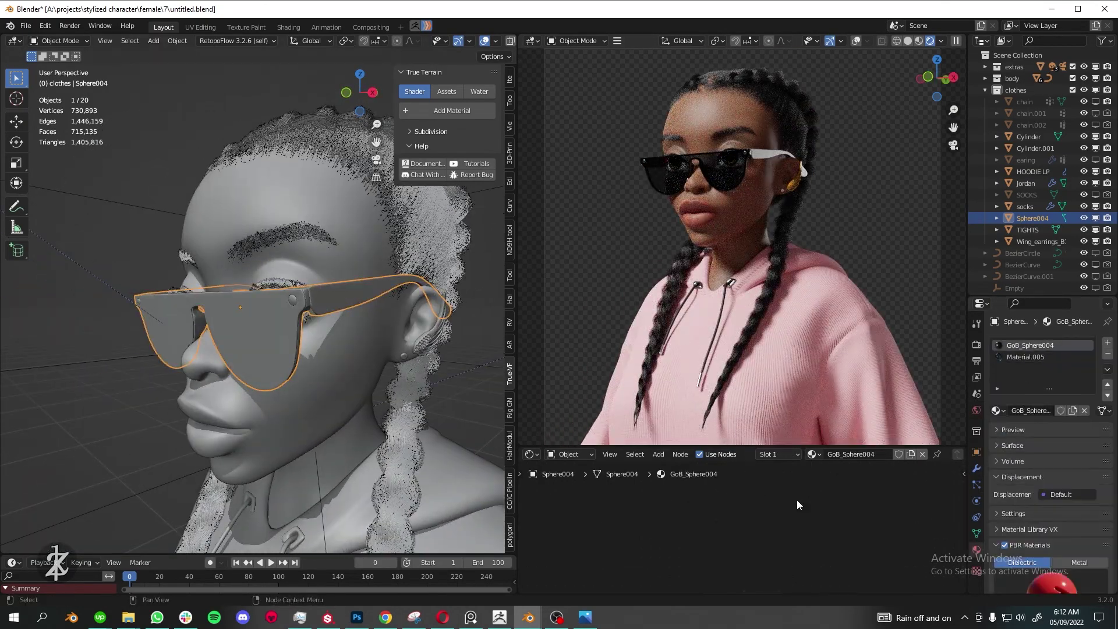
{"action": "left_click", "coordinate": [1030, 345]}
{"action": "left_click_drag", "start_coordinate": [722, 522], "coordinate": [729, 522]}
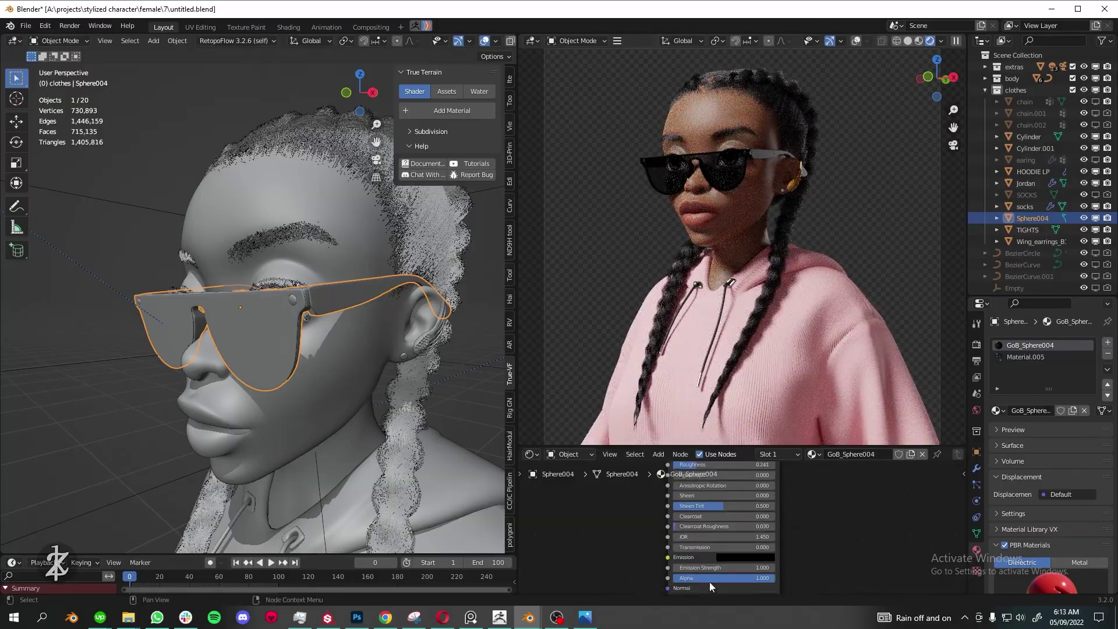
{"action": "scroll", "coordinate": [698, 554], "scroll_direction": "up", "scroll_amount": 2}
- Set the scene camera to Camera.001 for a close-up of the glasses
{"action": "left_click", "coordinate": [977, 394]}
{"action": "left_click", "coordinate": [1071, 358]}
{"action": "left_click", "coordinate": [1042, 408]}
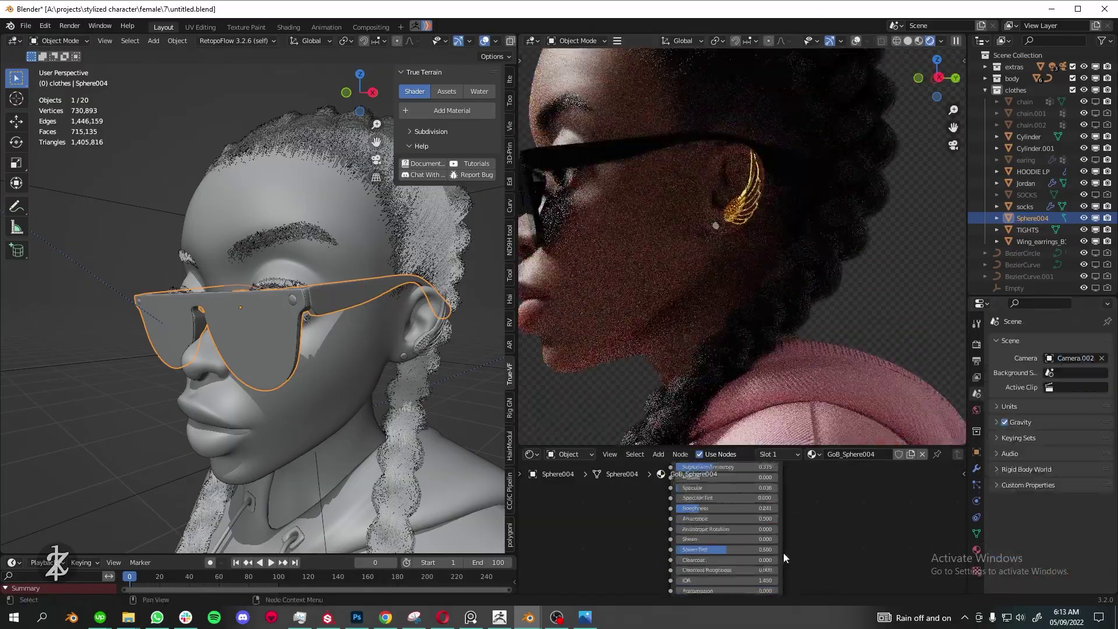
{"action": "key", "text": "Home"}
{"action": "left_click", "coordinate": [651, 319]}
{"action": "key", "text": "Return"}
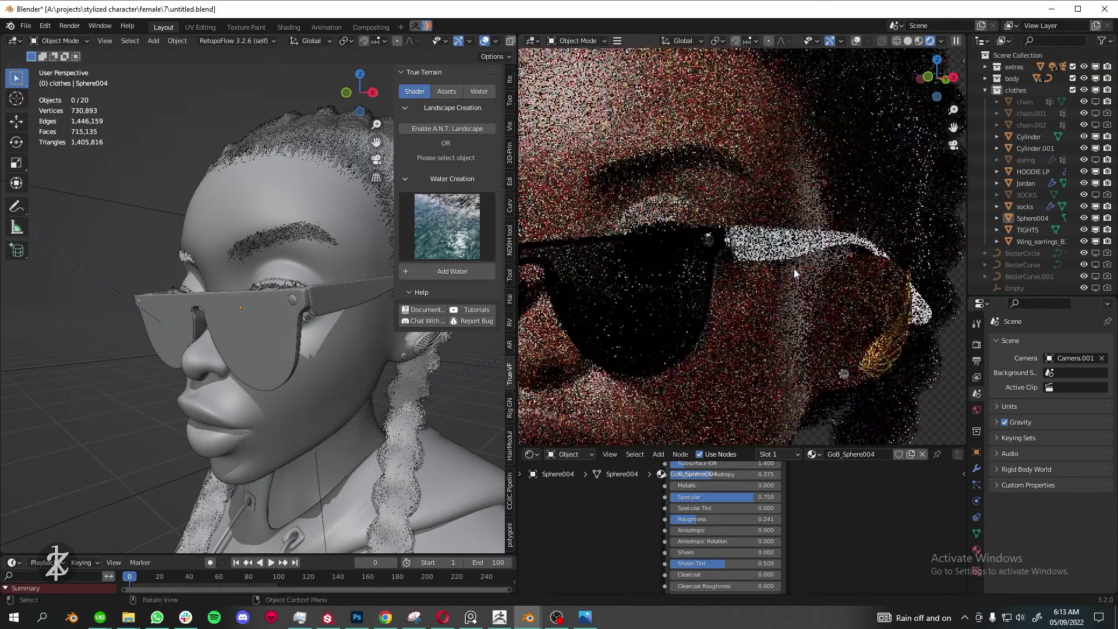
{"action": "scroll", "coordinate": [853, 512], "scroll_direction": "down", "scroll_amount": 3}
{"action": "scroll", "coordinate": [852, 513], "scroll_direction": "down", "scroll_amount": 2}
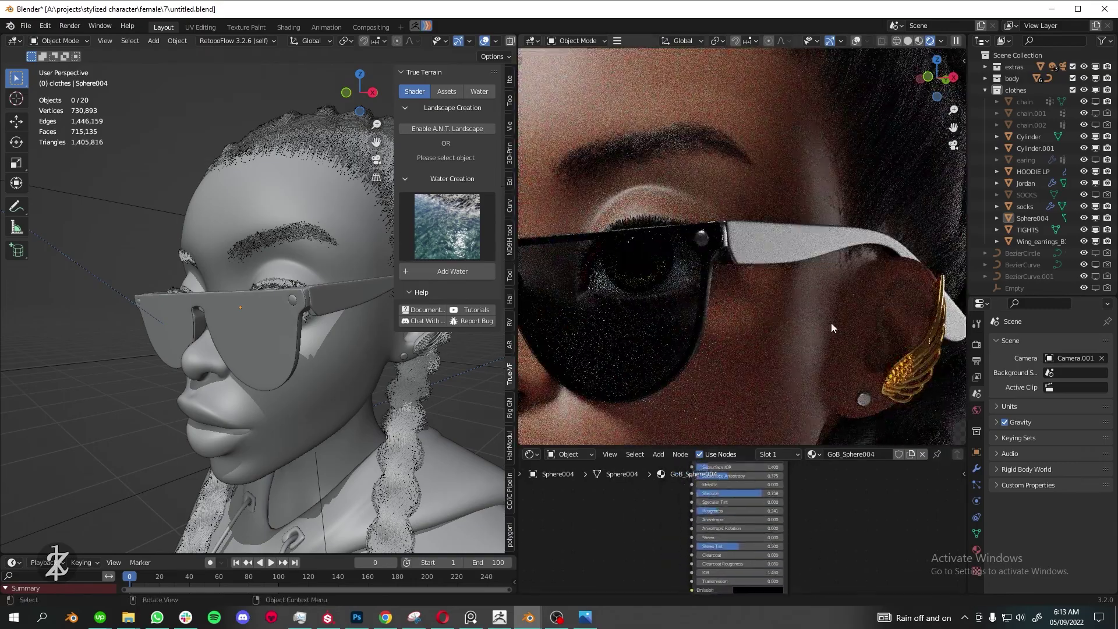
{"action": "scroll", "coordinate": [830, 322], "scroll_direction": "down", "scroll_amount": 4}
{"action": "scroll", "coordinate": [1082, 214], "scroll_direction": "down", "scroll_amount": 1}
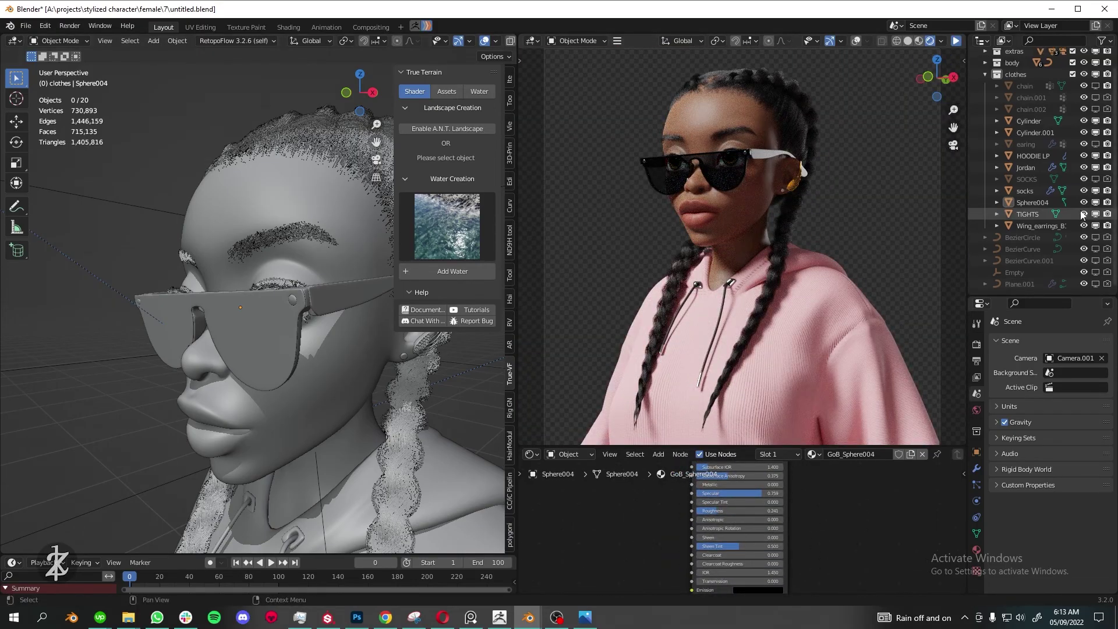
- Delete the spare chain and chain.002 objects from the Outliner
{"action": "left_click", "coordinate": [1025, 86]}
{"action": "scroll", "coordinate": [1048, 146], "scroll_direction": "up", "scroll_amount": 1}
{"action": "middle_click_drag", "start_coordinate": [408, 425], "coordinate": [322, 390]}
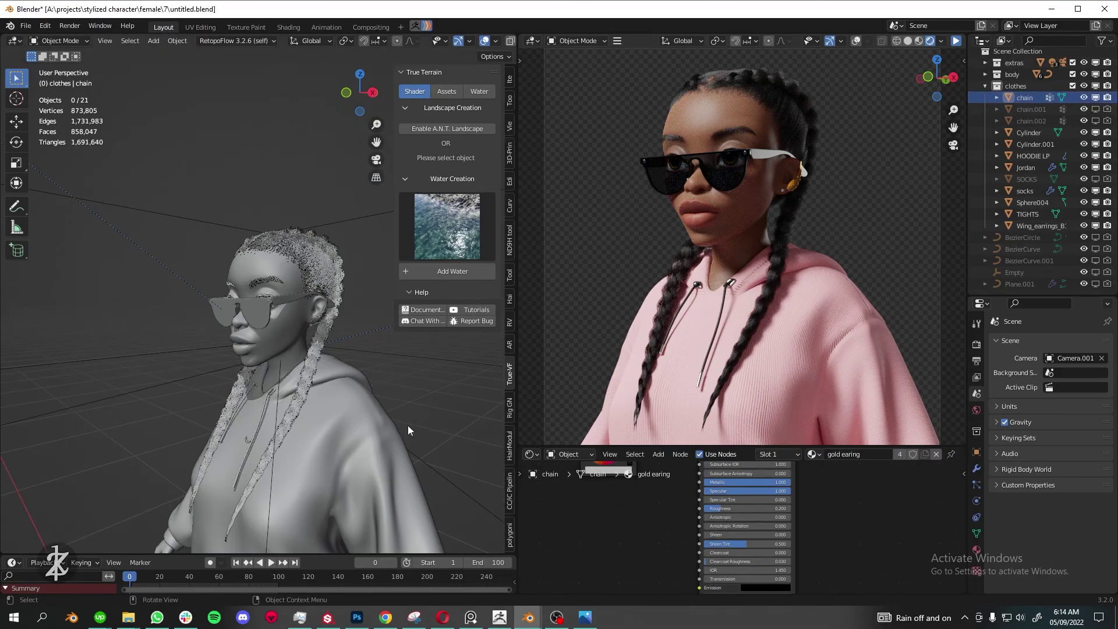
{"action": "key", "text": "Delete"}
{"action": "left_click", "coordinate": [957, 42]}
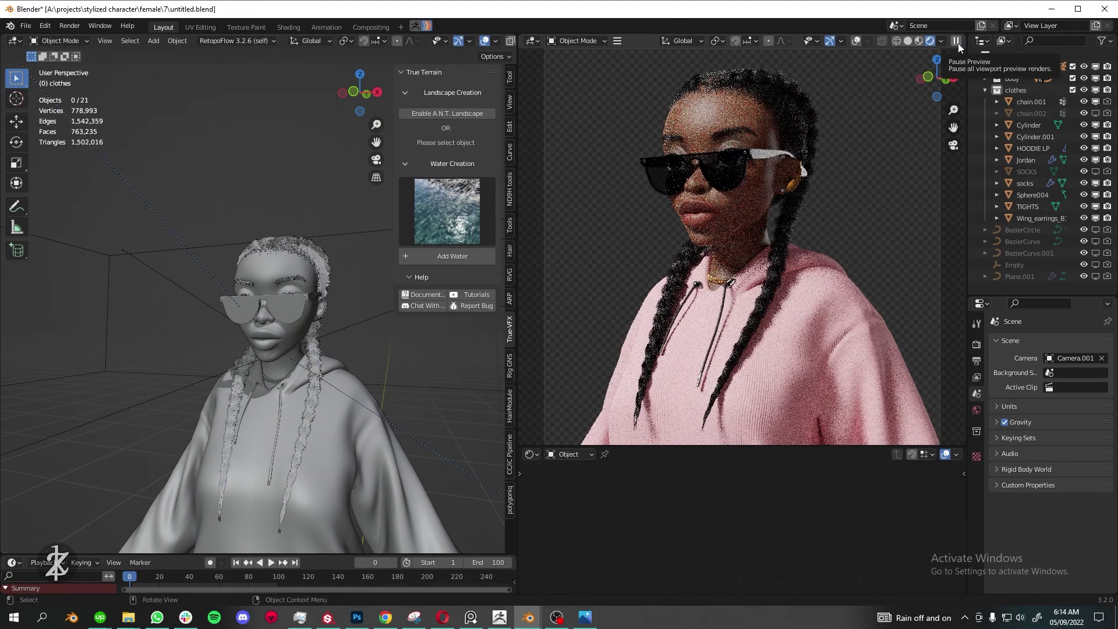
{"action": "left_click", "coordinate": [1030, 113]}
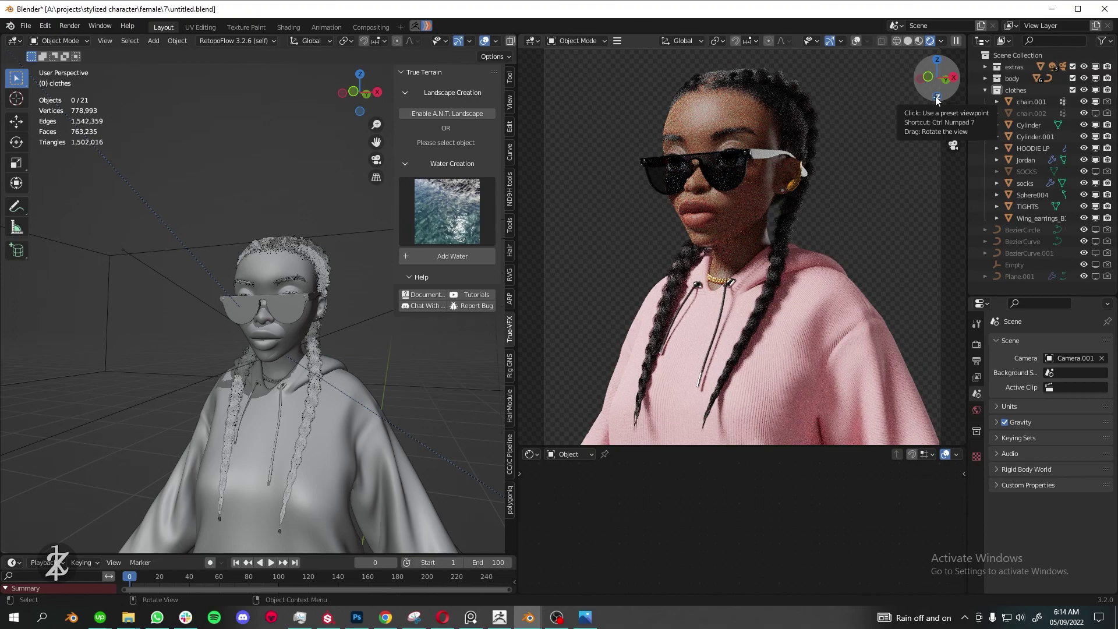
{"action": "key", "text": "Delete"}
- Rename the two Cylinder ring objects to EAR RING and NOSE RING
{"action": "left_click", "coordinate": [1033, 113]}
{"action": "key", "text": "KP_Decimal"}
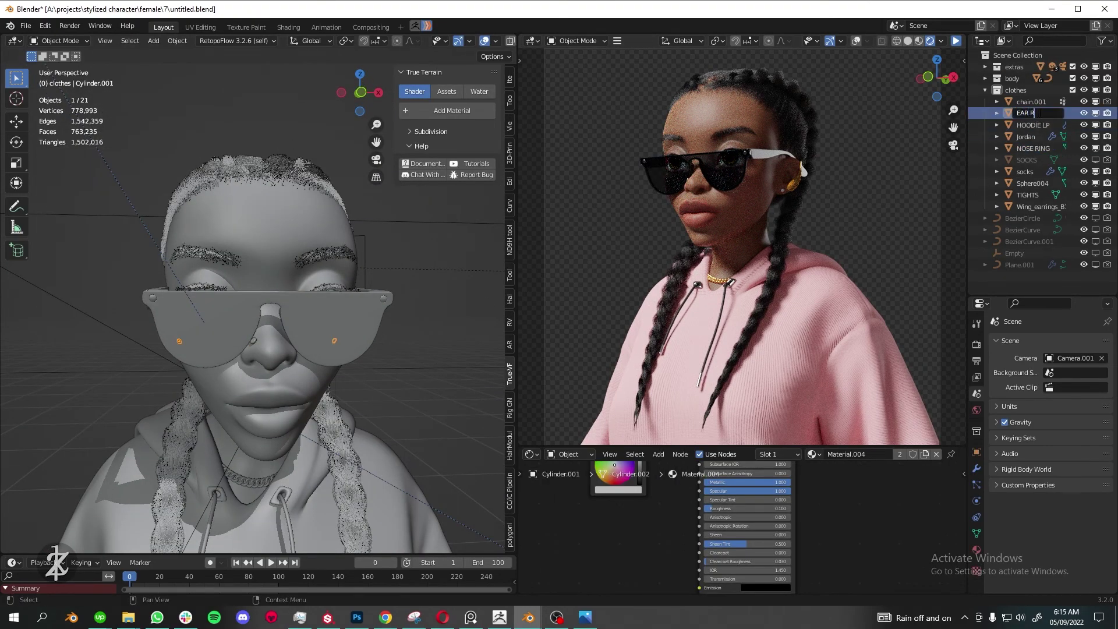
{"action": "left_click", "coordinate": [1028, 159]}
{"action": "key", "text": "Delete"}
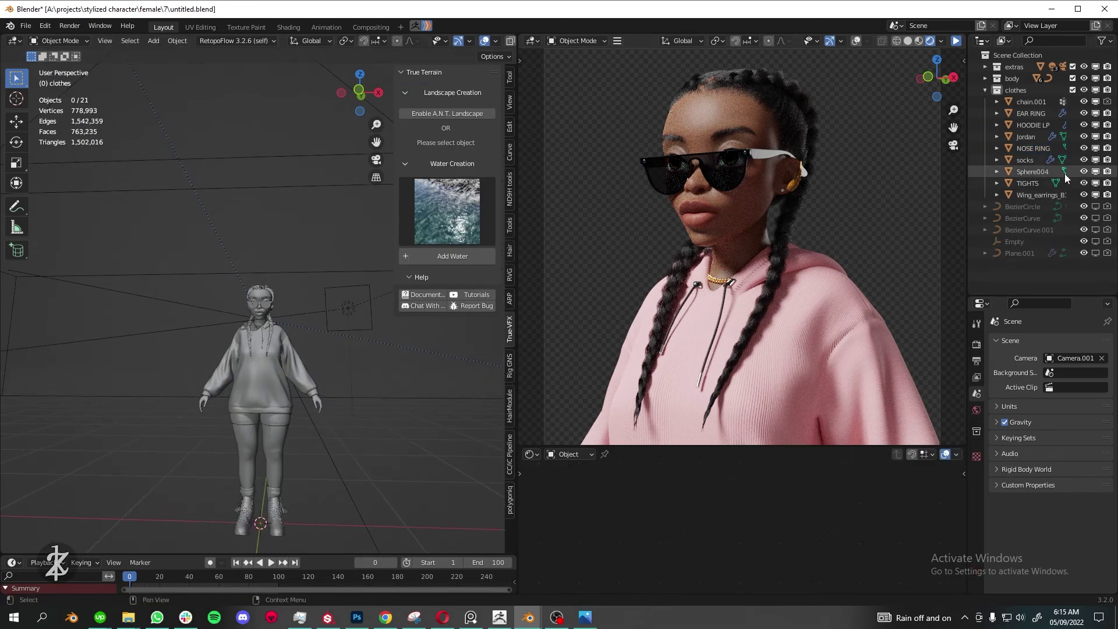
{"action": "double_click", "coordinate": [1032, 171]}
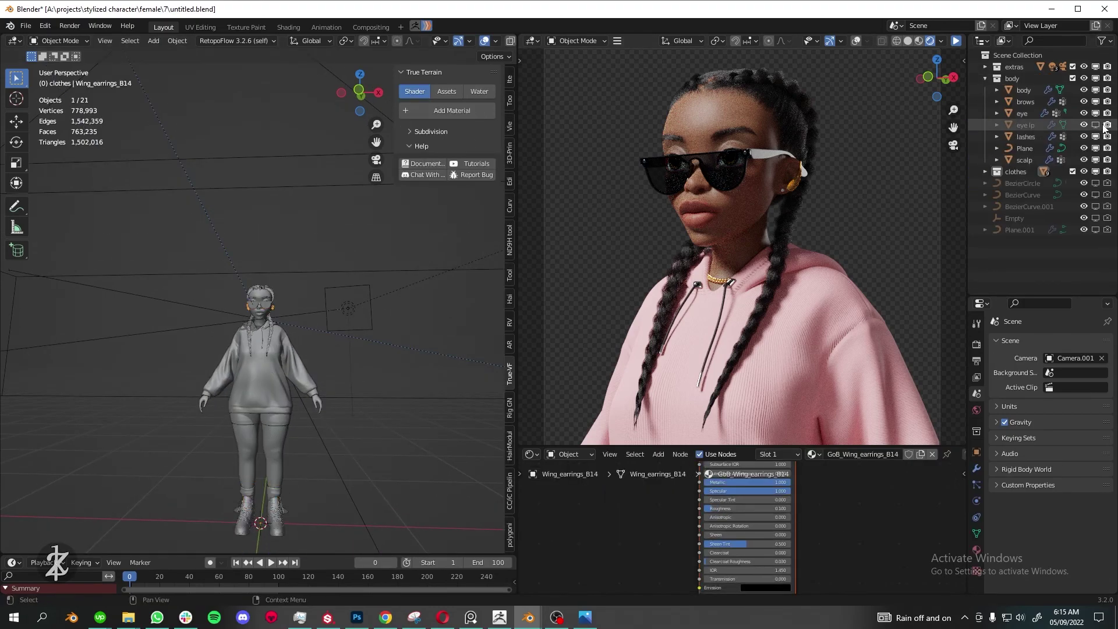
{"action": "key", "text": "KP_Decimal"}
- Restart the rendered preview and pick Camera as the scene camera for a frontal view
{"action": "left_click", "coordinate": [984, 68]}
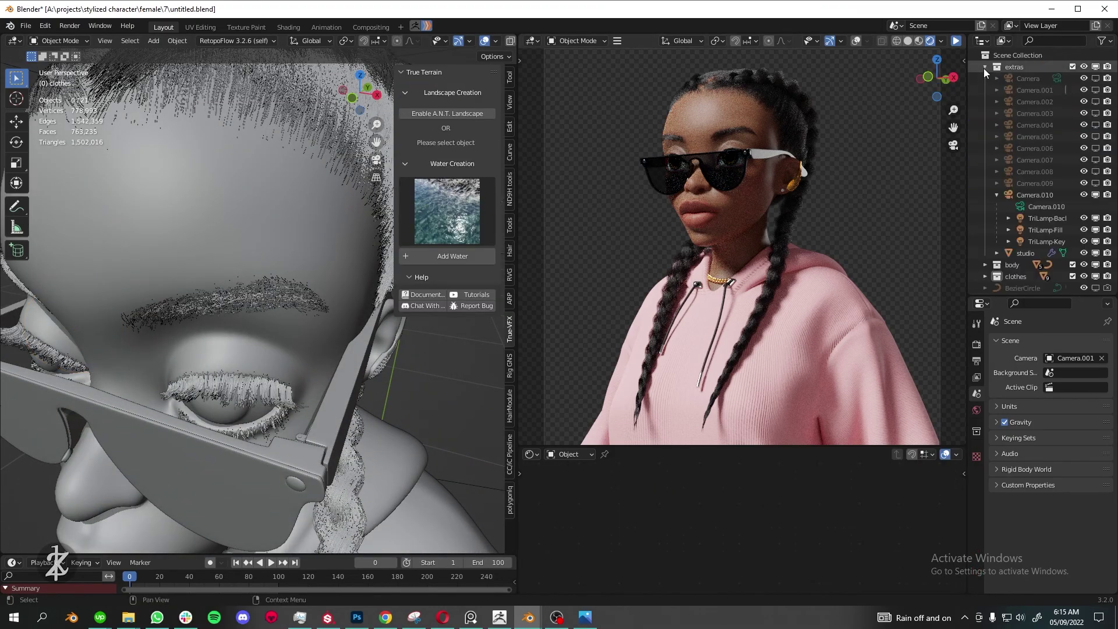
{"action": "left_click", "coordinate": [984, 78]}
{"action": "left_click", "coordinate": [955, 41]}
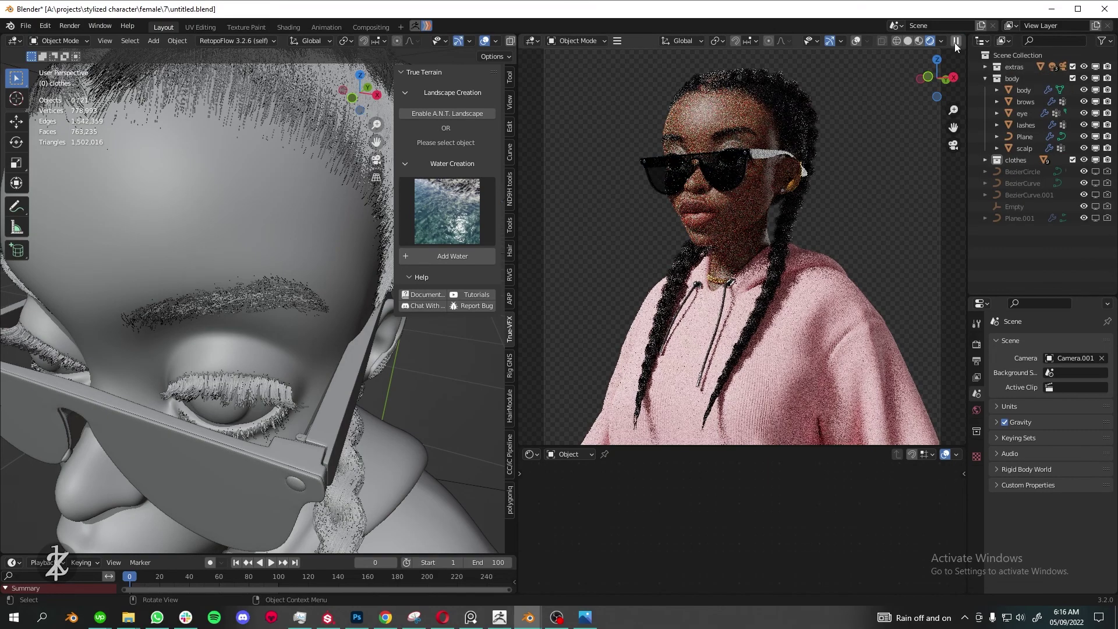
{"action": "left_click", "coordinate": [1074, 358]}
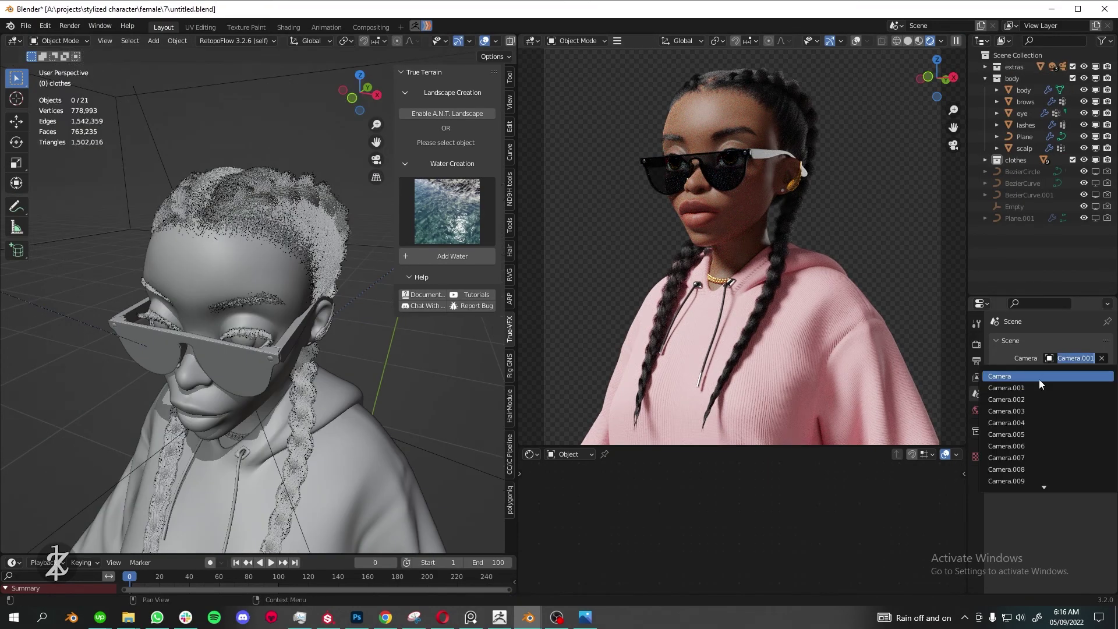
{"action": "left_click", "coordinate": [1050, 373]}
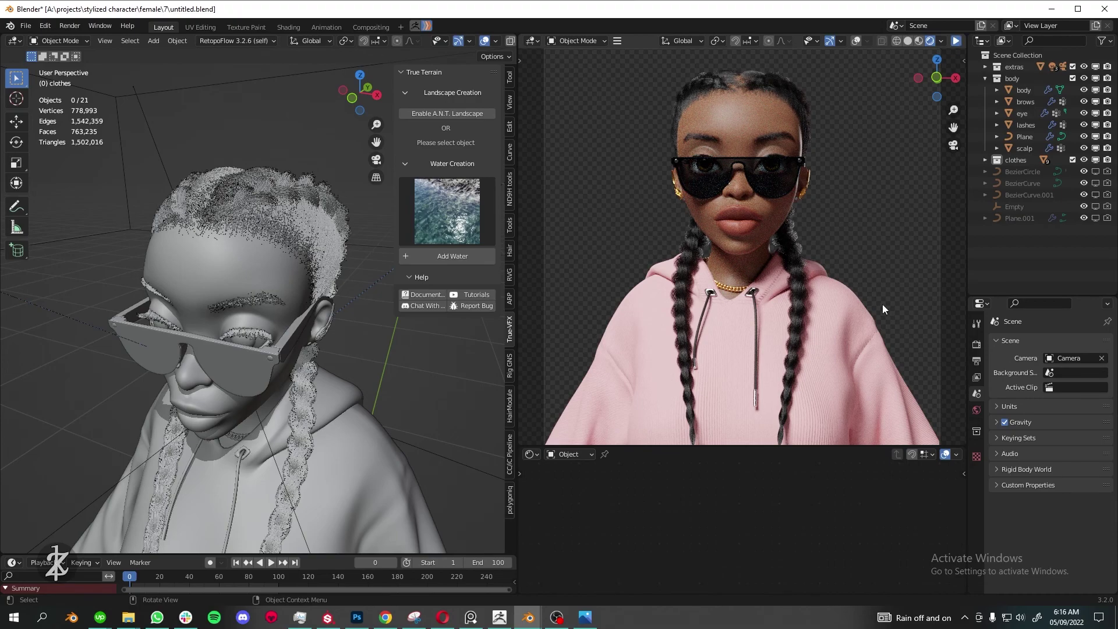